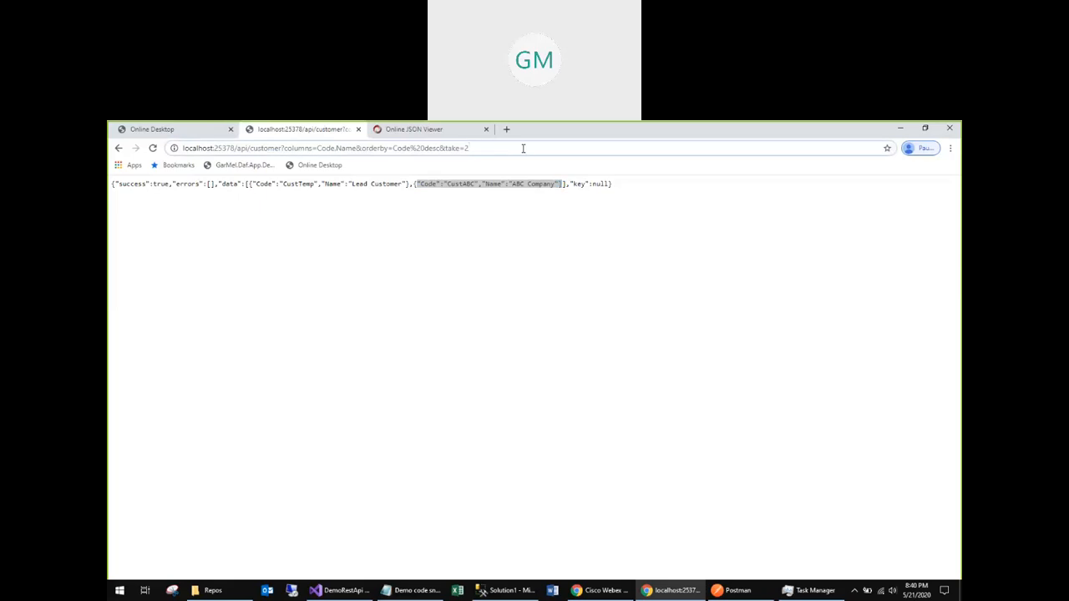
# Try to load the customer query with "&skip2" appended after take=2.
pyautogui.write('&skip')
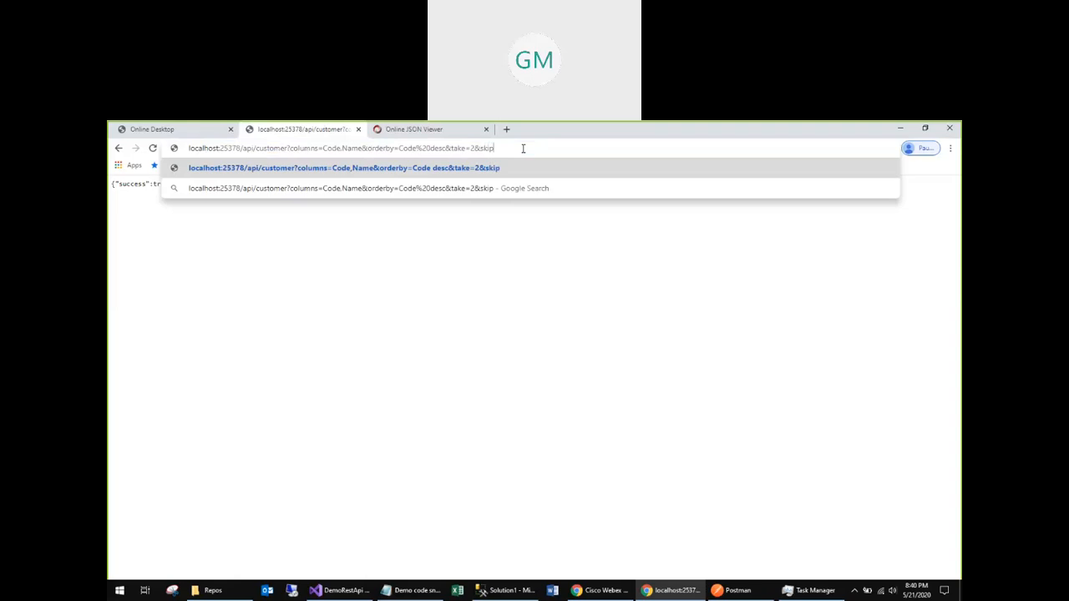
pyautogui.write('2')
pyautogui.press('Return')
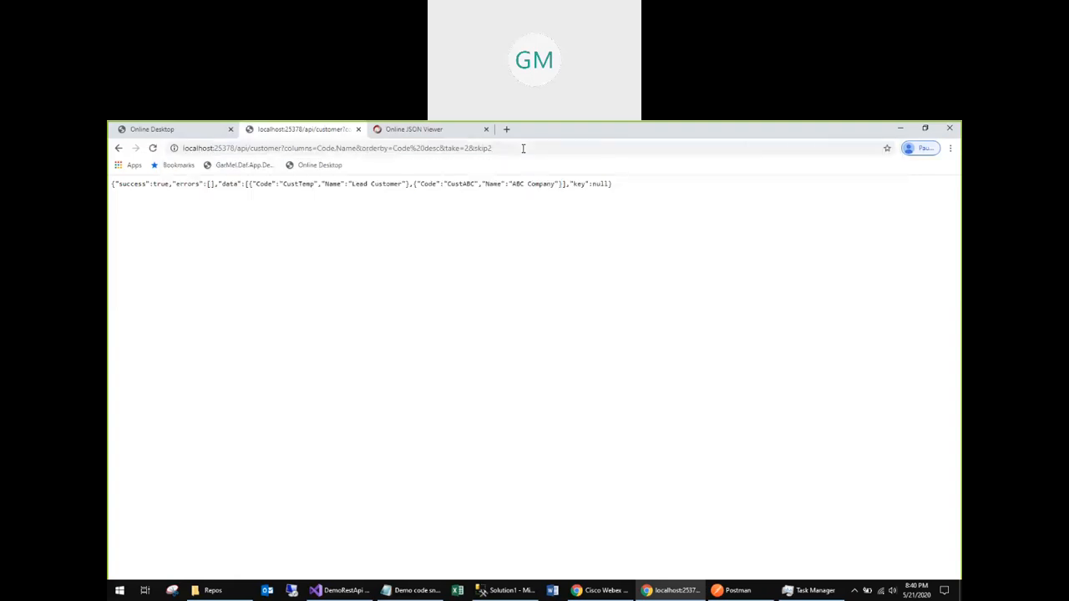
# Load the customer query with take=2 and skip=2, and highlight the returned record.
pyautogui.click(535, 148)
pyautogui.click(547, 148)
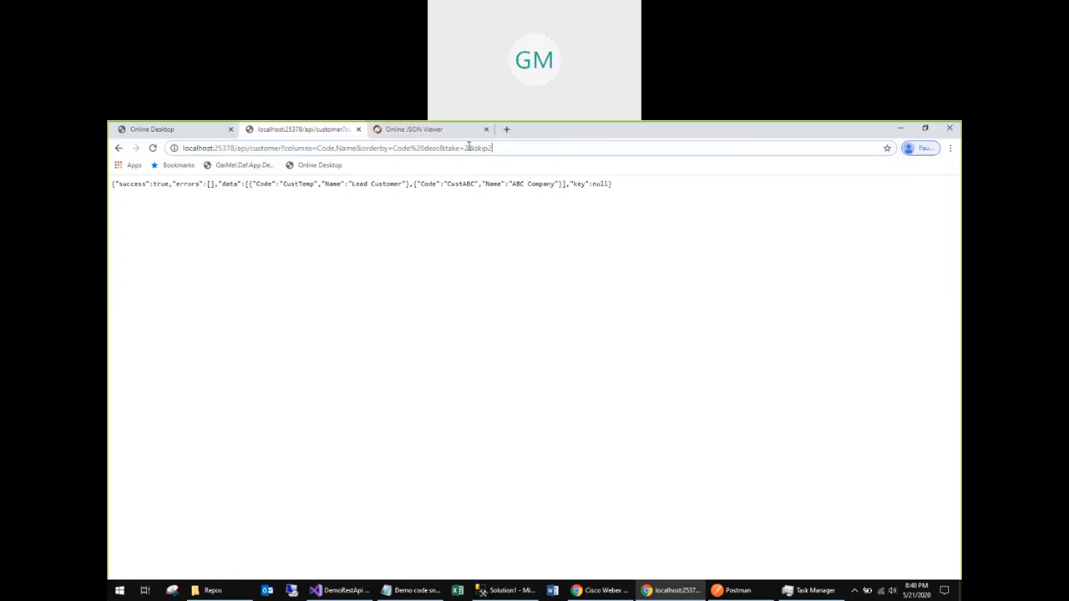
pyautogui.moveTo(474, 148); pyautogui.dragTo(516, 148)
pyautogui.press('BackSpace')
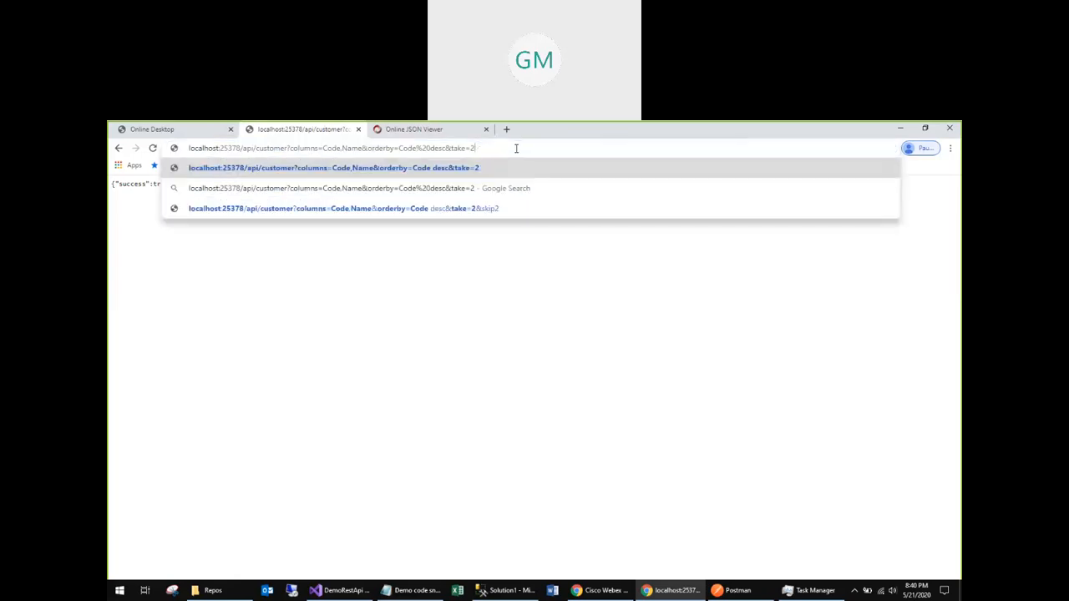
pyautogui.press('BackSpace')
pyautogui.press('BackSpace')
pyautogui.write('2&skip=2')
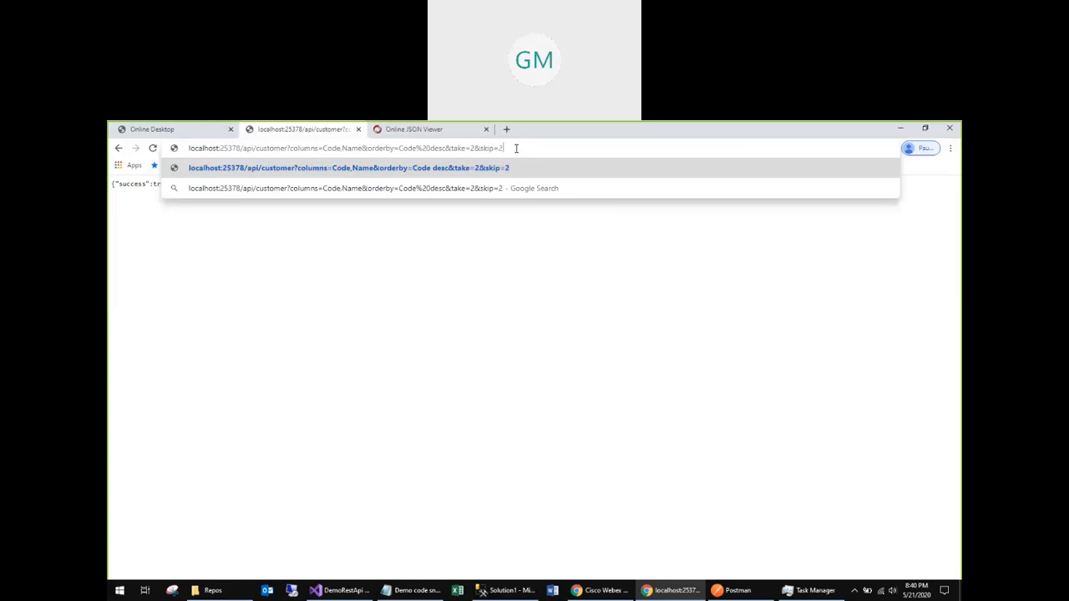
pyautogui.press('Return')
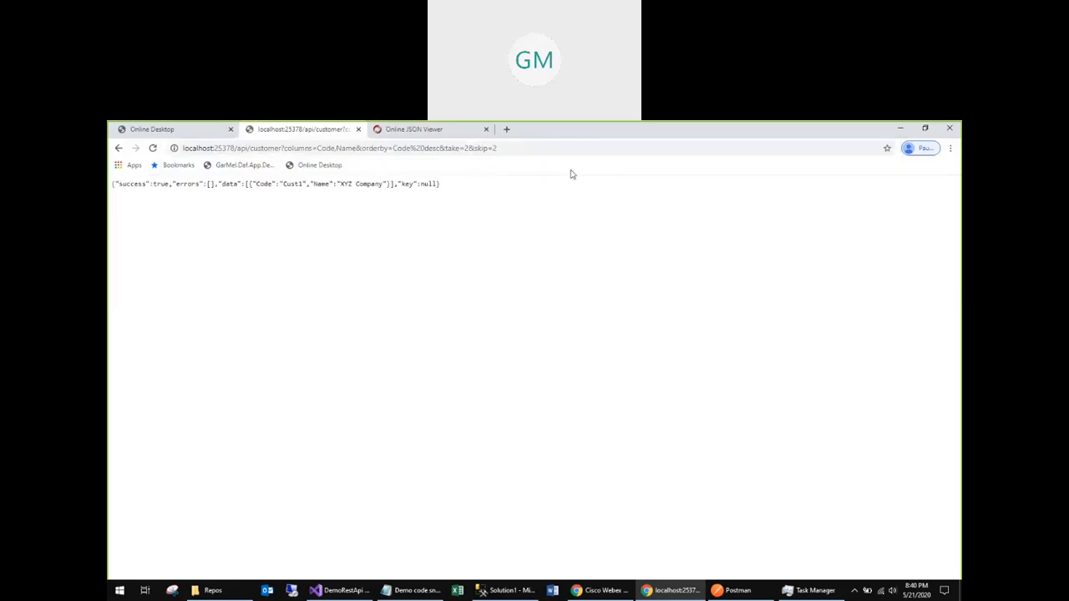
pyautogui.doubleClick(291, 183)
pyautogui.moveTo(245, 185); pyautogui.dragTo(426, 183)
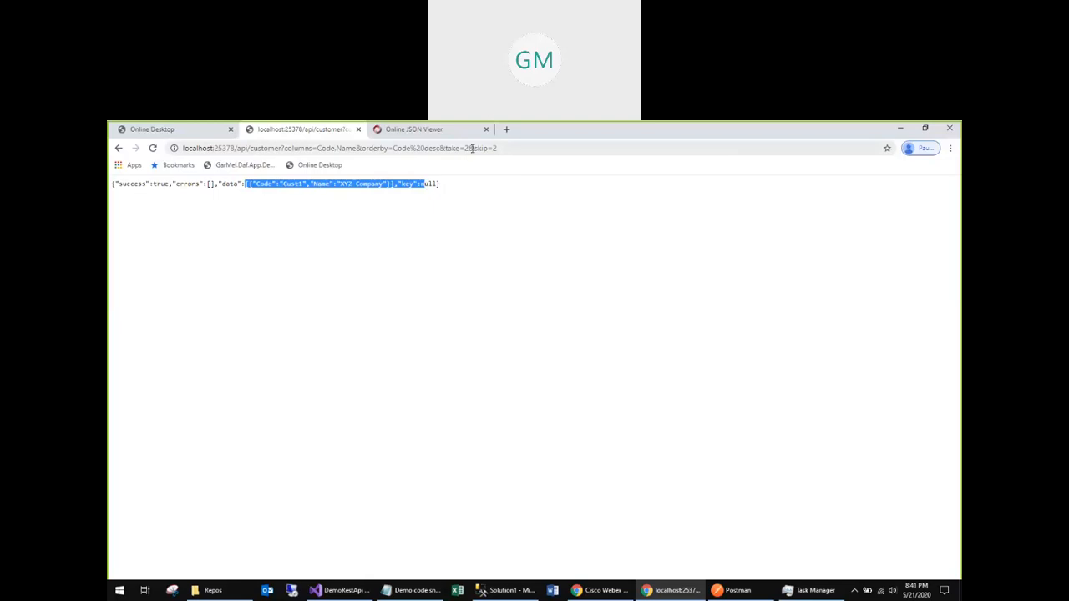
# Reload the customer query with skip=0 and highlight parts of the returned customer records.
pyautogui.click(542, 150)
pyautogui.click(541, 151)
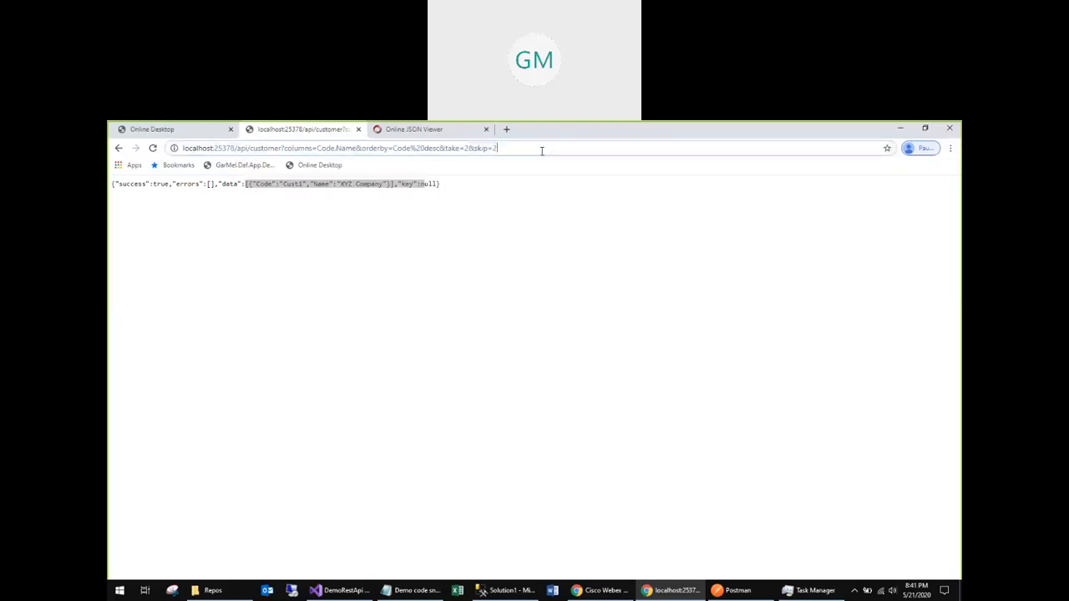
pyautogui.press('BackSpace')
pyautogui.write('0')
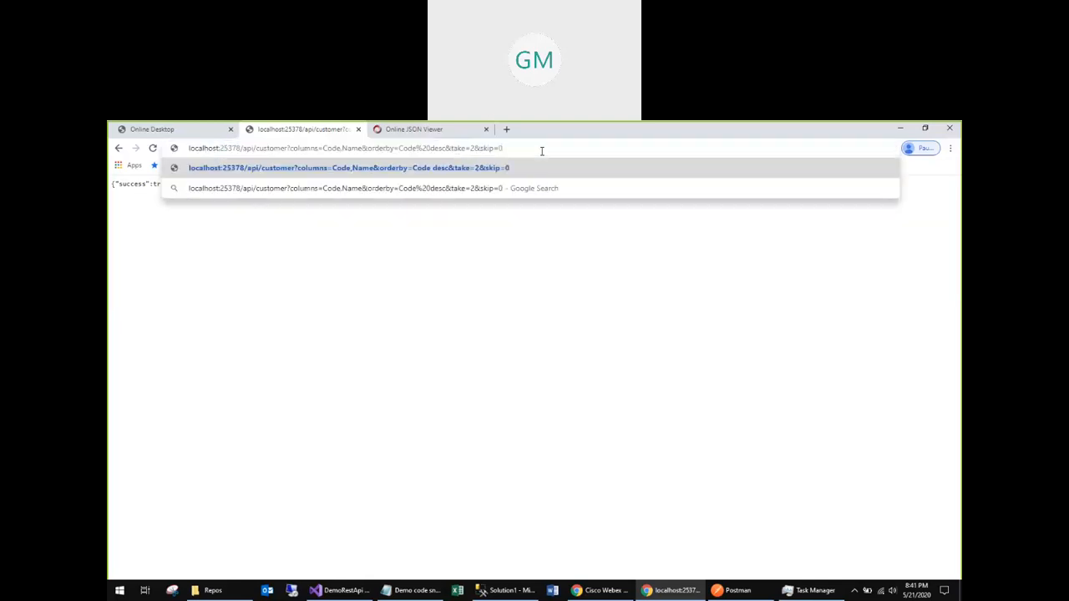
pyautogui.press('Return')
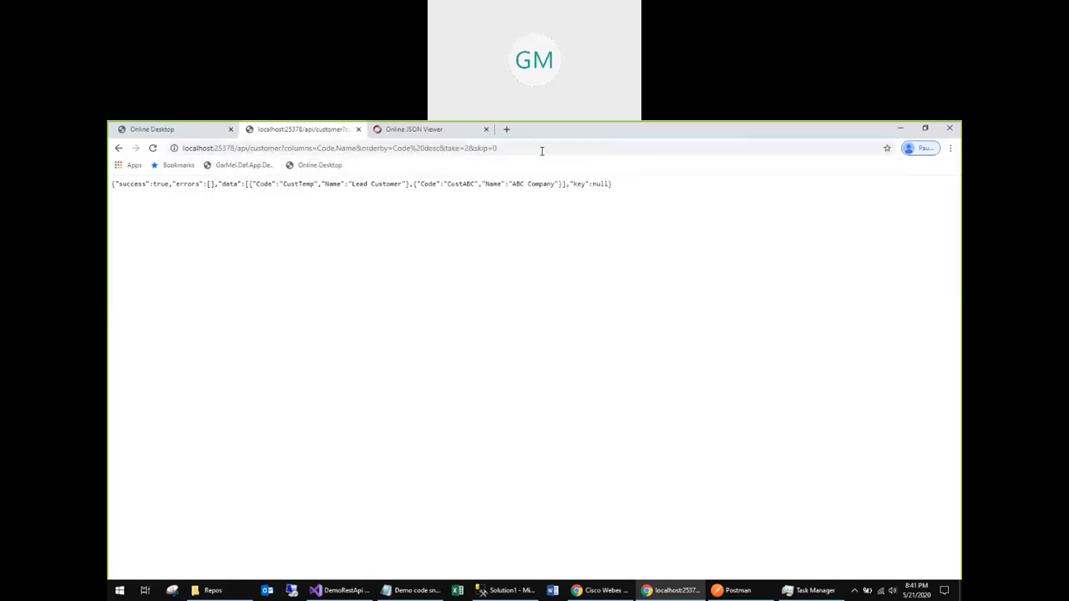
pyautogui.doubleClick(271, 186)
pyautogui.doubleClick(357, 187)
pyautogui.click(476, 182)
pyautogui.doubleClick(476, 182)
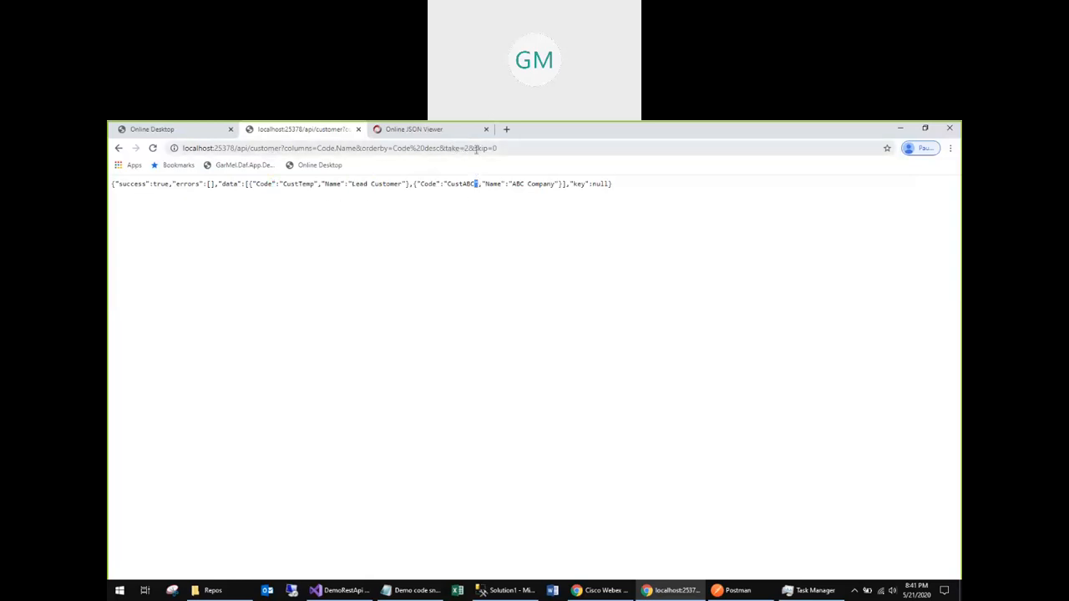
# Remove the take parameter from the customer query, keeping skip=0, and load it.
pyautogui.click(470, 147)
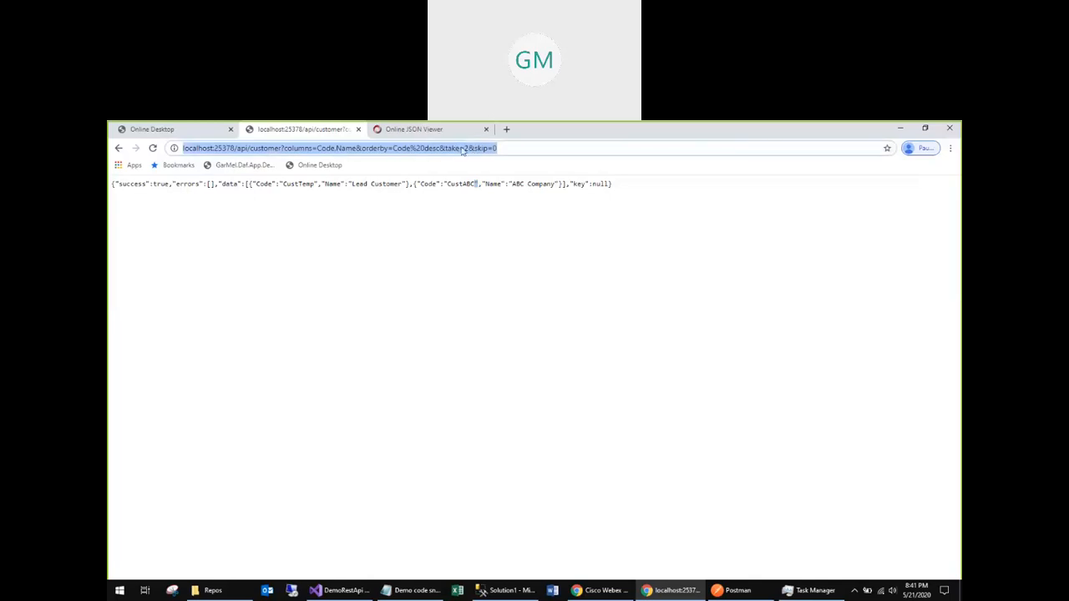
pyautogui.doubleClick(465, 147)
pyautogui.press('BackSpace')
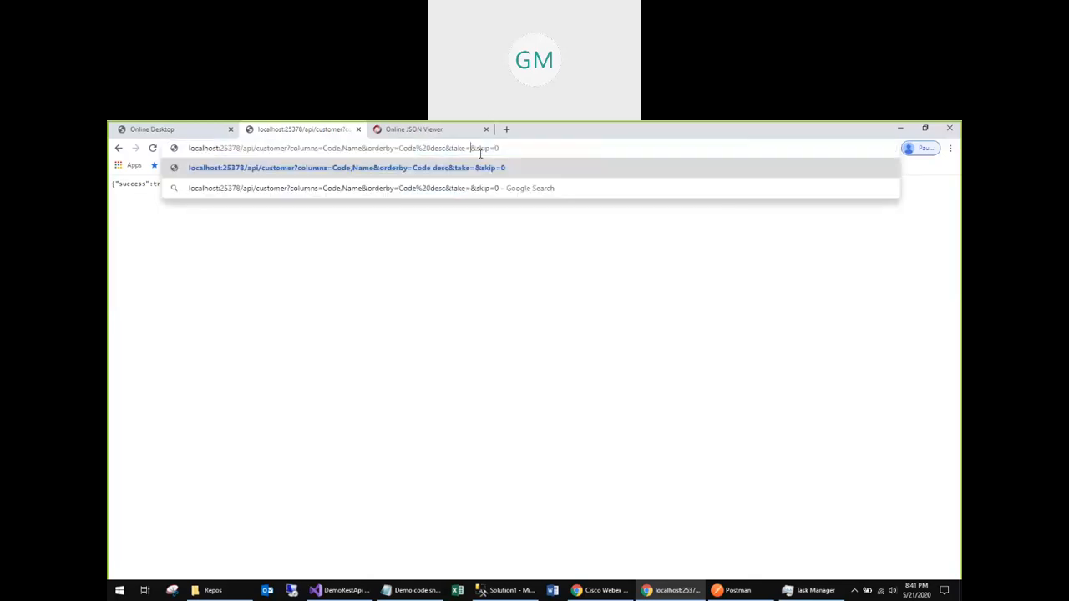
pyautogui.press('BackSpace')
pyautogui.press('BackSpace')
pyautogui.press('BackSpace')
pyautogui.press('BackSpace')
pyautogui.press('BackSpace')
pyautogui.press('BackSpace')
pyautogui.press('Return')
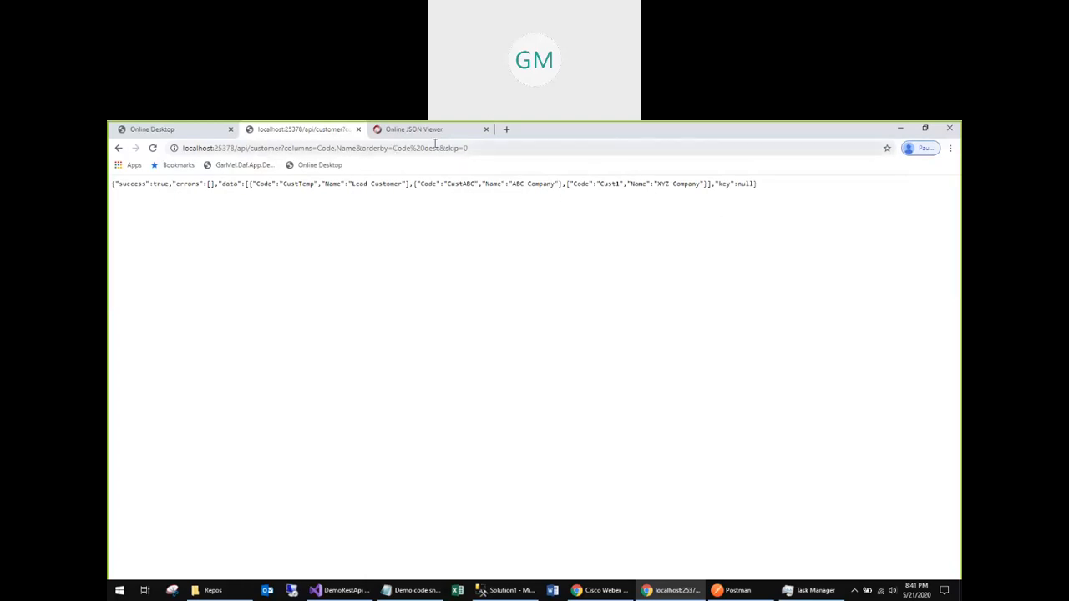
pyautogui.moveTo(420, 148); pyautogui.dragTo(494, 150)
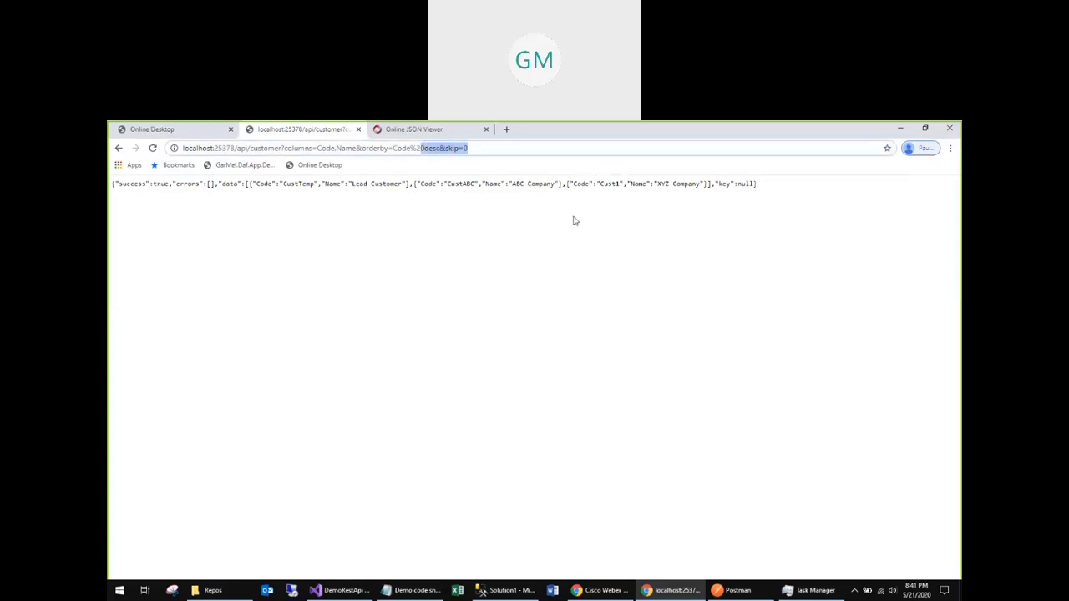
pyautogui.click(758, 592)
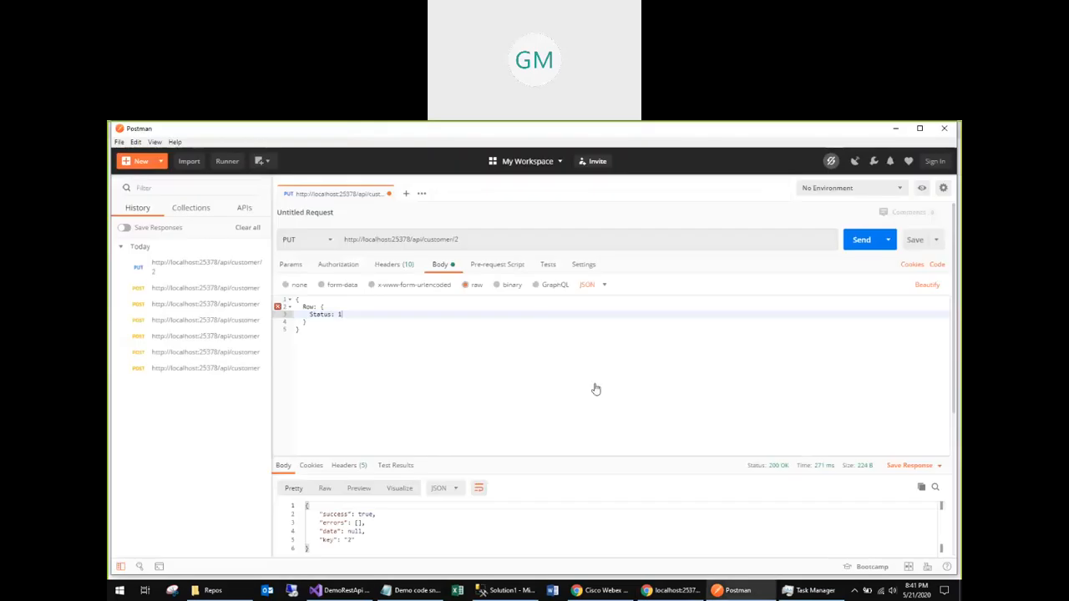
pyautogui.click(332, 248)
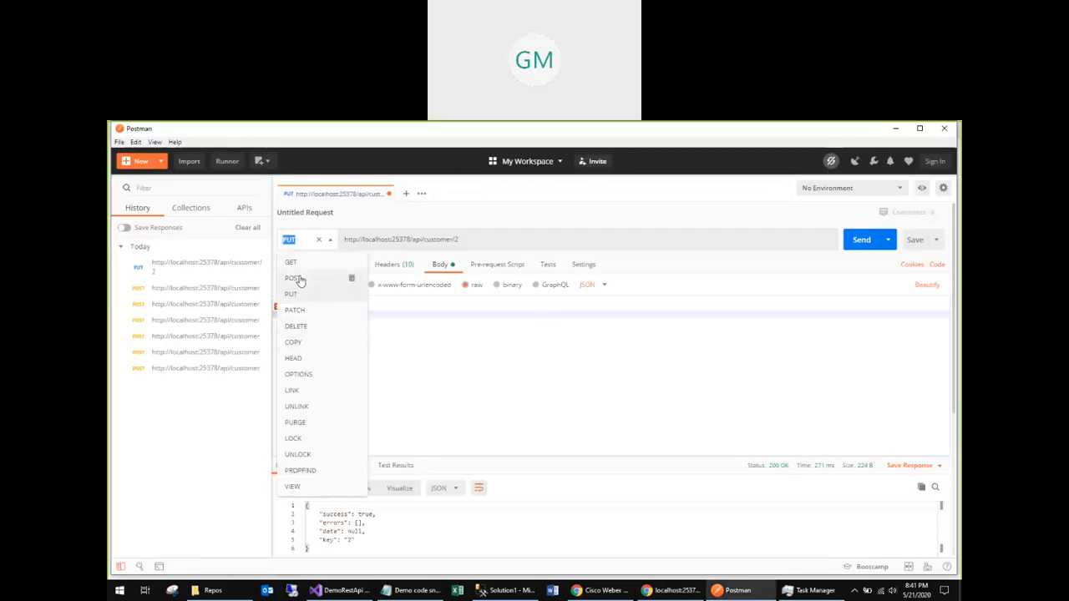
pyautogui.click(294, 277)
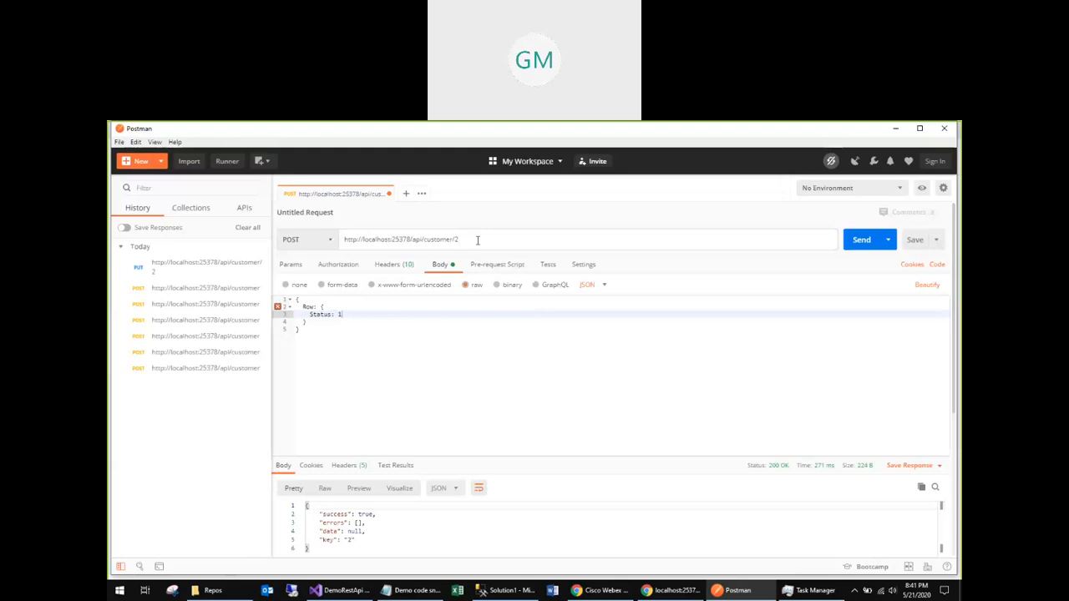
pyautogui.press('BackSpace')
pyautogui.press('BackSpace')
pyautogui.click(425, 357)
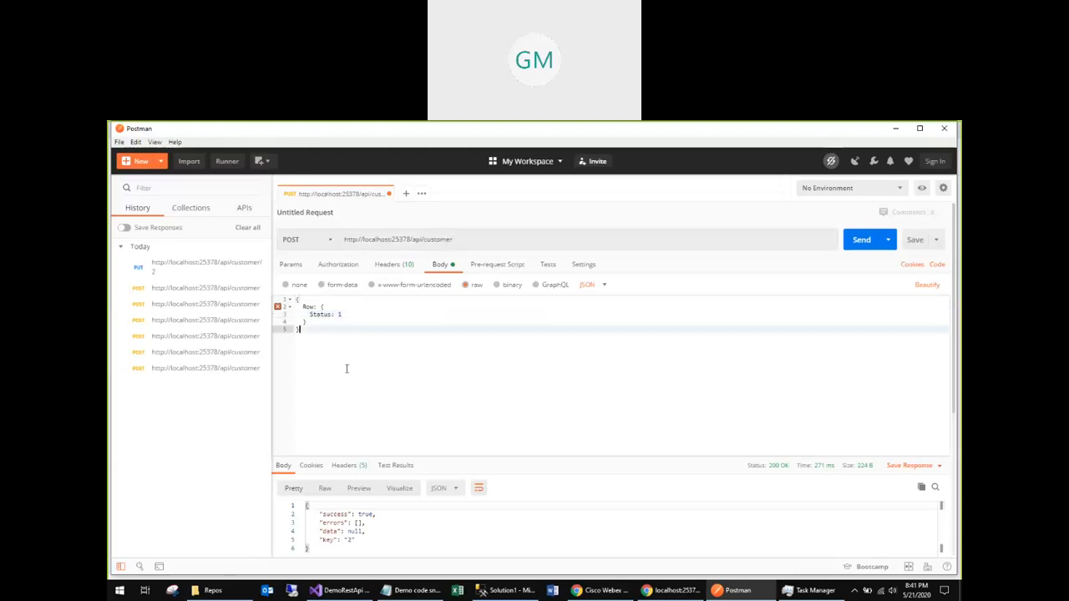
# Replace the Postman request body with the "POST to list" filter JSON copied from Demo code snippets.txt in Notepad.
pyautogui.click(417, 591)
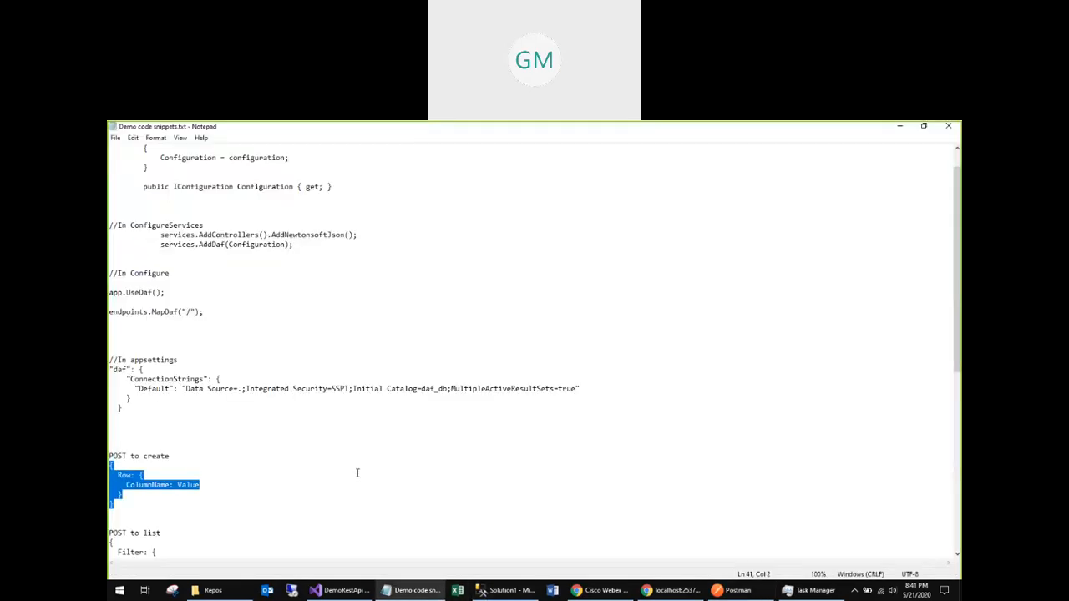
pyautogui.scroll(-4, 350, 483)
pyautogui.scroll(5, 353, 484)
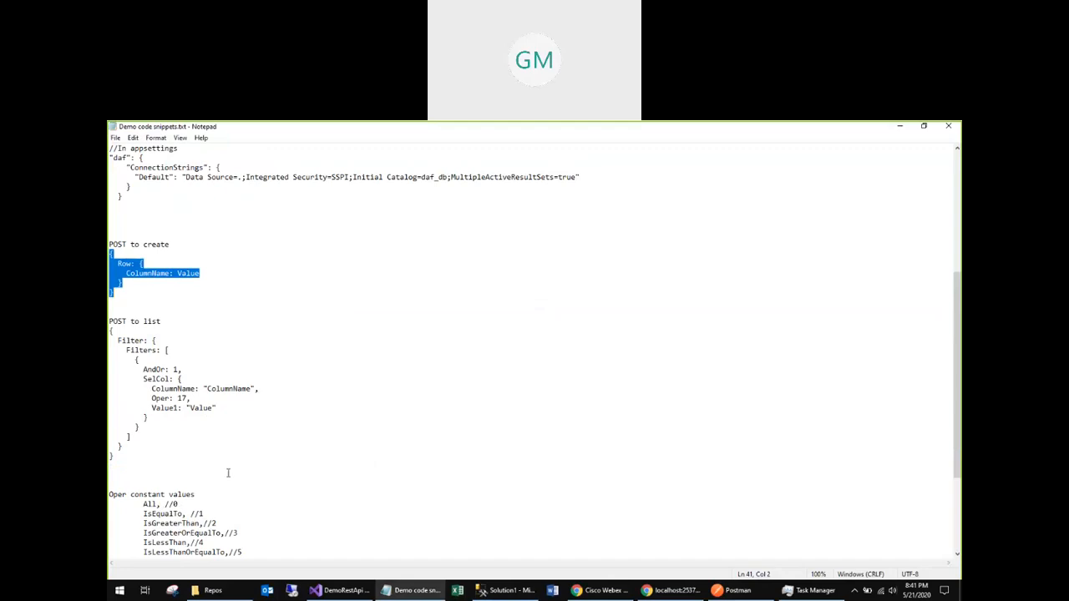
pyautogui.click(127, 464)
pyautogui.moveTo(112, 456); pyautogui.dragTo(111, 331)
pyautogui.hotkey('ctrl', 'c')
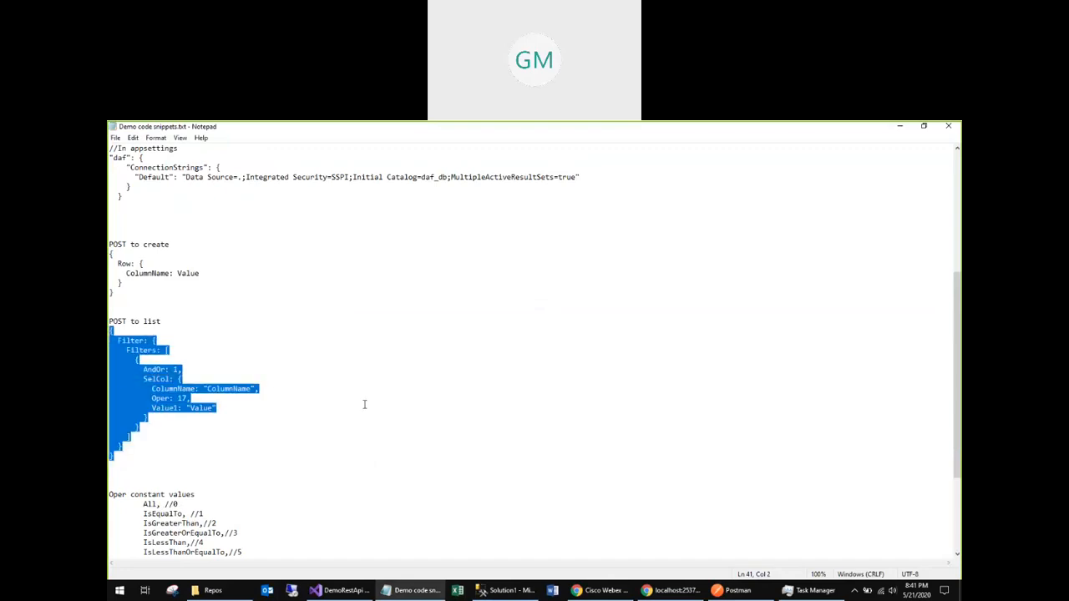
pyautogui.click(735, 590)
pyautogui.hotkey('ctrl', 'a')
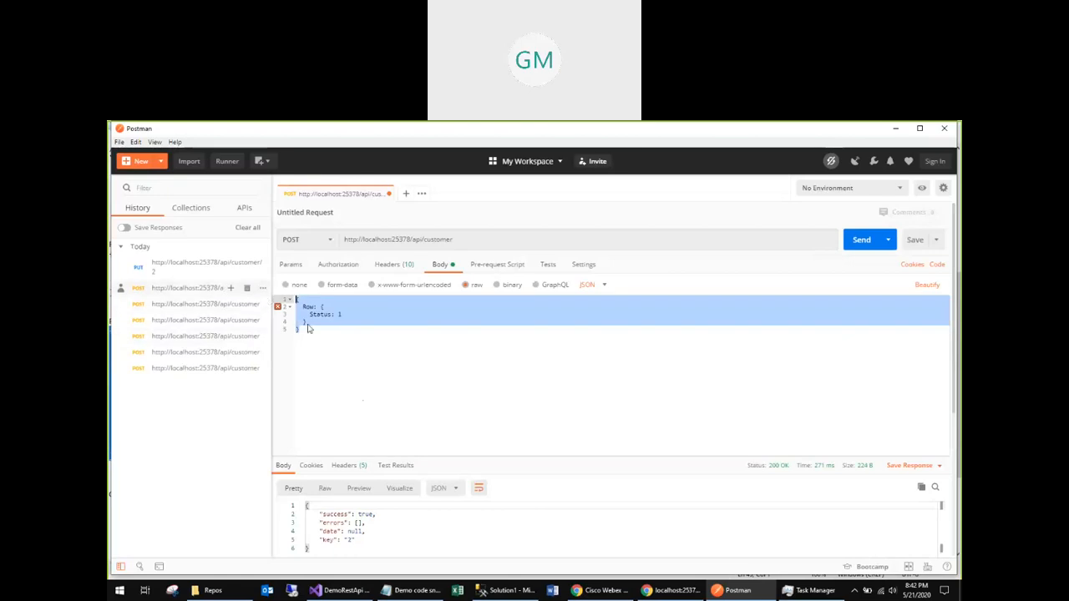
pyautogui.hotkey('ctrl', 'v')
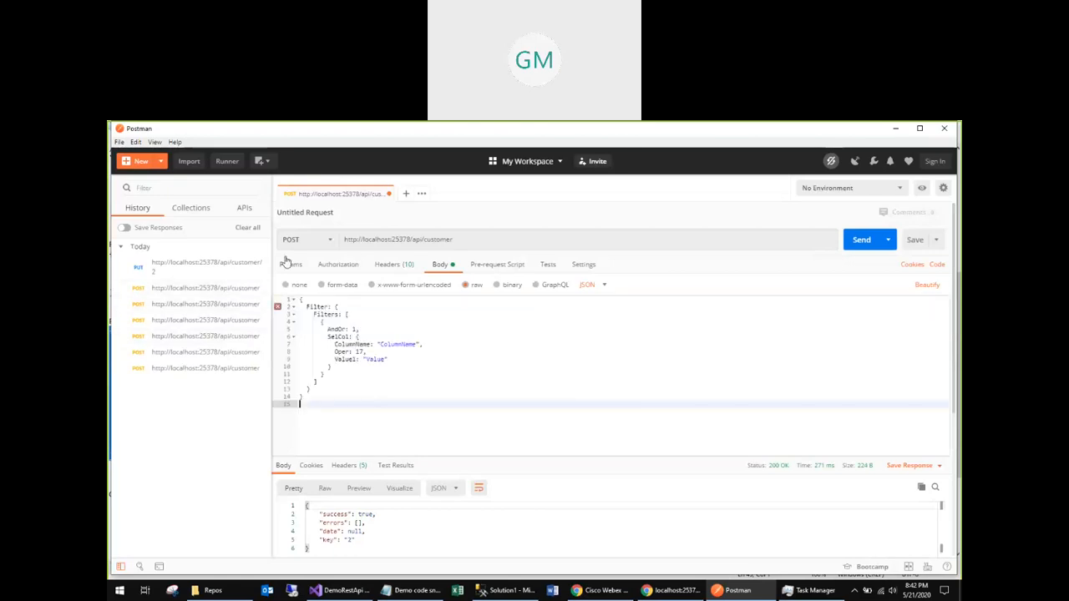
pyautogui.click(527, 242)
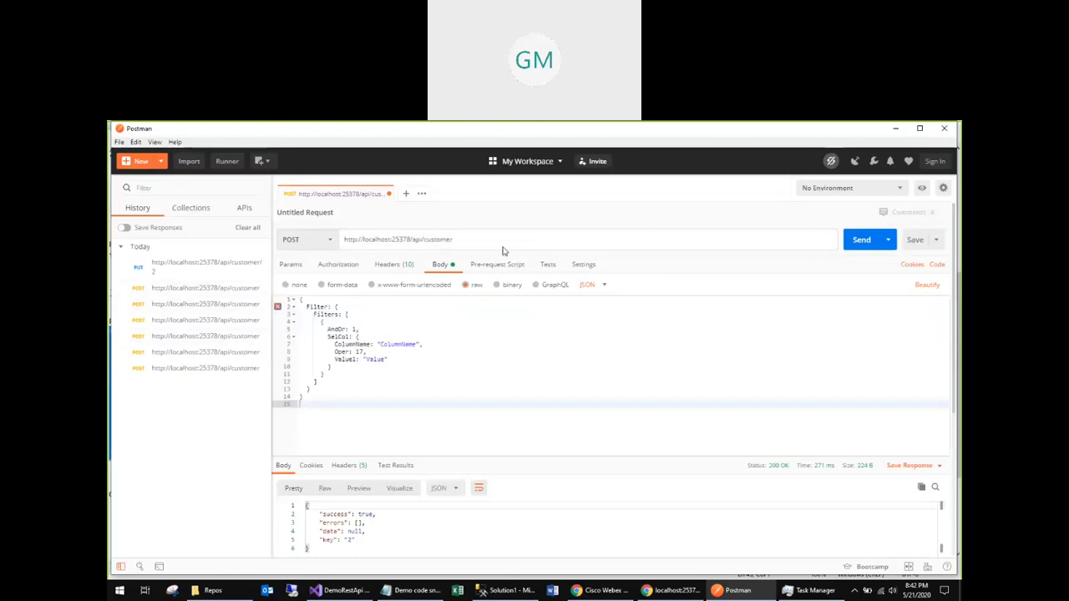
pyautogui.write('/list')
pyautogui.click(453, 240)
pyautogui.click(377, 323)
pyautogui.click(356, 344)
pyautogui.doubleClick(356, 343)
pyautogui.press('Left')
pyautogui.press('Right')
pyautogui.hotkey('shift', 'Right')
pyautogui.hotkey('shift', 'Right')
pyautogui.hotkey('shift', 'Right')
pyautogui.hotkey('shift', 'Right')
pyautogui.hotkey('shift', 'Right')
pyautogui.hotkey('shift', 'Right')
pyautogui.hotkey('shift', 'Right')
pyautogui.hotkey('shift', 'Right')
pyautogui.hotkey('shift', 'Right')
pyautogui.hotkey('shift', 'Right')
pyautogui.hotkey('ctrl', 'c')
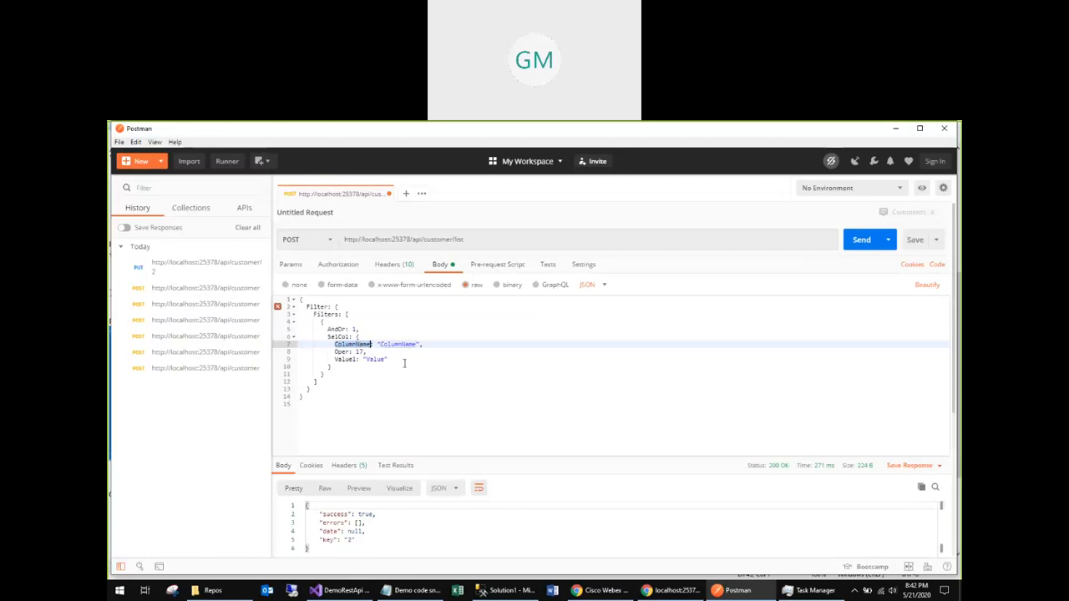
pyautogui.write(':')
pyautogui.write('Name')
pyautogui.click(377, 346)
pyautogui.doubleClick(337, 345)
pyautogui.hotkey('ctrl', 'v')
# Set the filter's ColumnName to "Name" and its Value1 to "xyz" in the request body.
pyautogui.click(407, 345)
pyautogui.doubleClick(400, 346)
pyautogui.press('BackSpace')
pyautogui.write('Name')
pyautogui.click(378, 353)
pyautogui.doubleClick(373, 359)
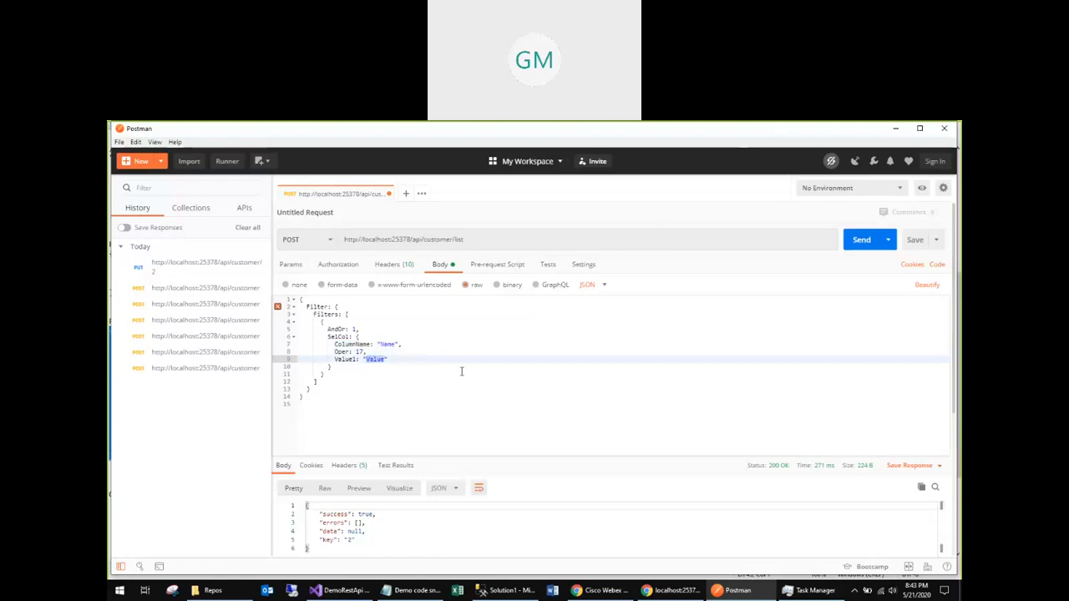
pyautogui.write('xyz')
# Send the customer list request and highlight the returned customer record in the response body.
pyautogui.click(861, 240)
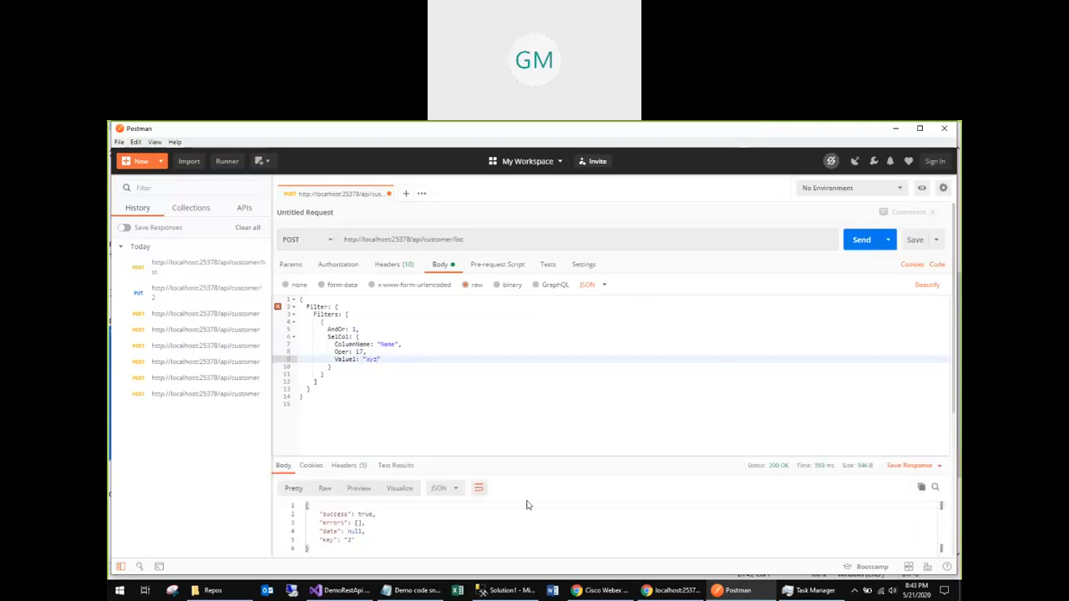
pyautogui.scroll(-5, 413, 403)
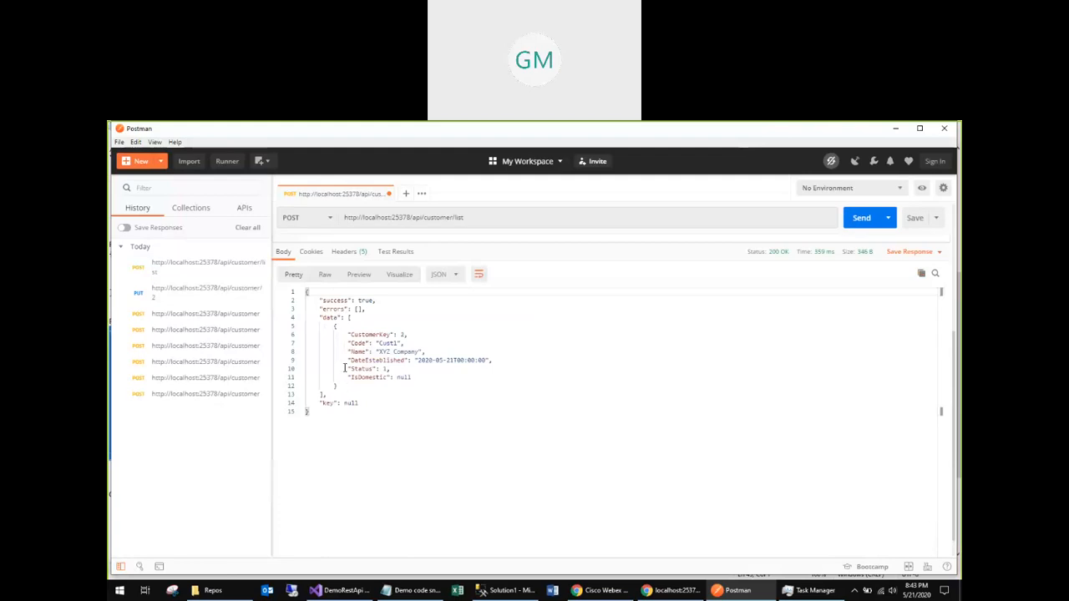
pyautogui.moveTo(320, 318); pyautogui.dragTo(351, 388)
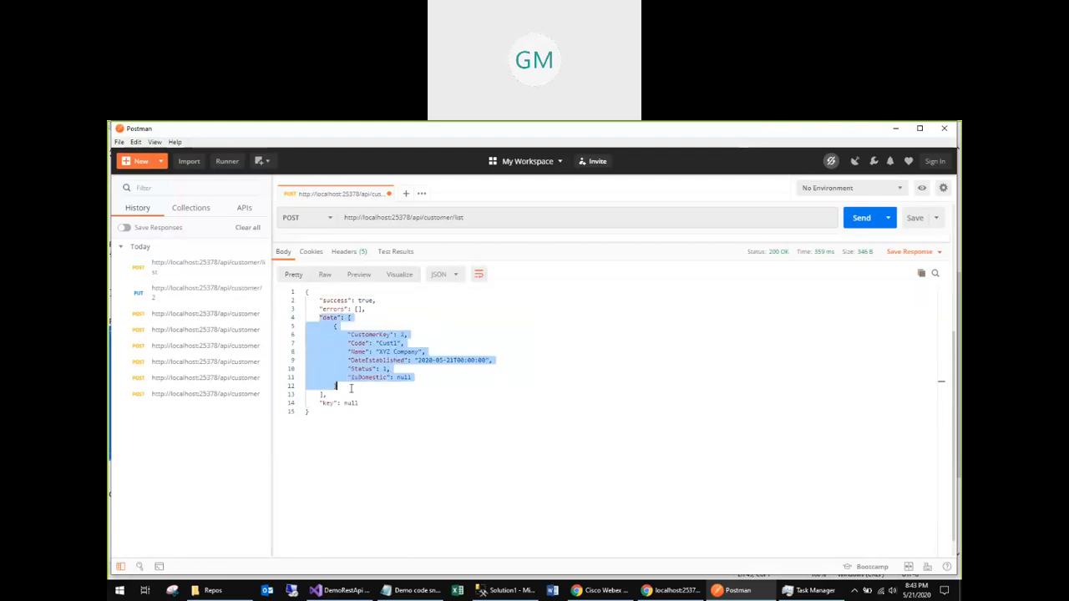
pyautogui.doubleClick(384, 351)
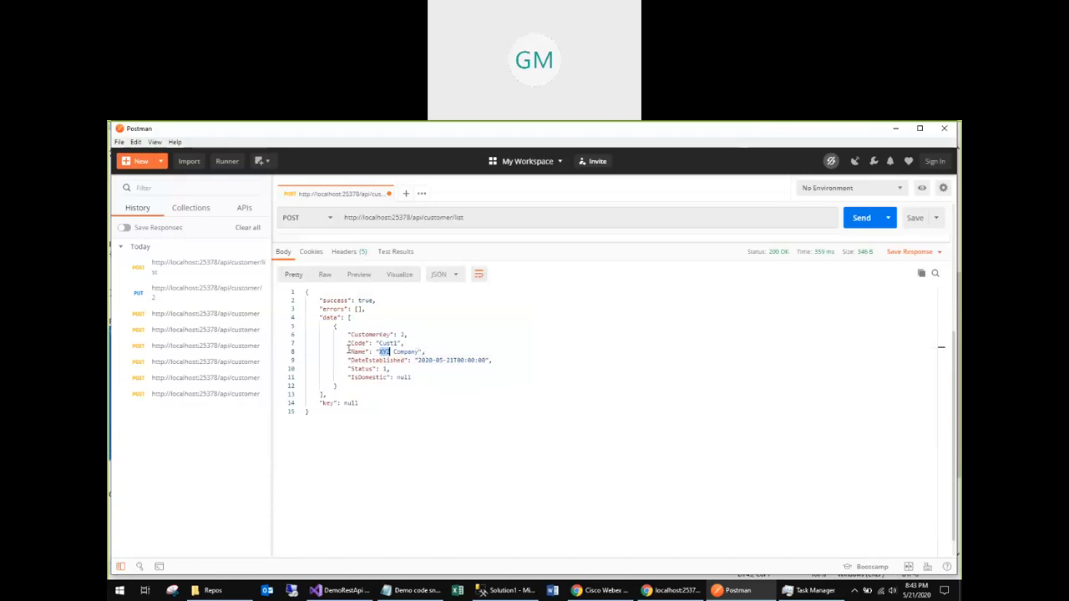
pyautogui.moveTo(334, 326); pyautogui.dragTo(366, 386)
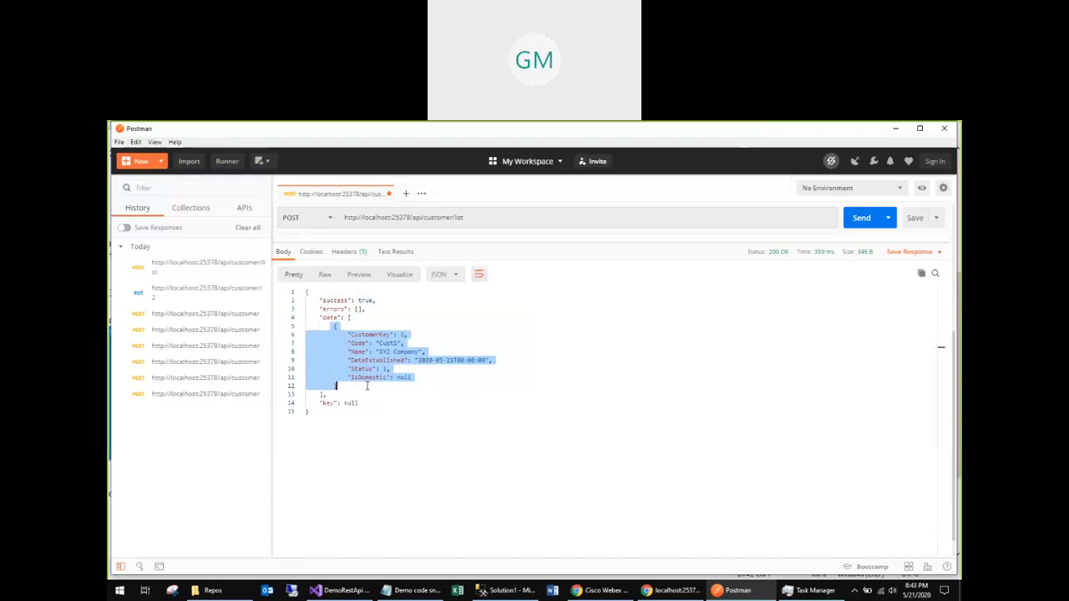
pyautogui.click(495, 370)
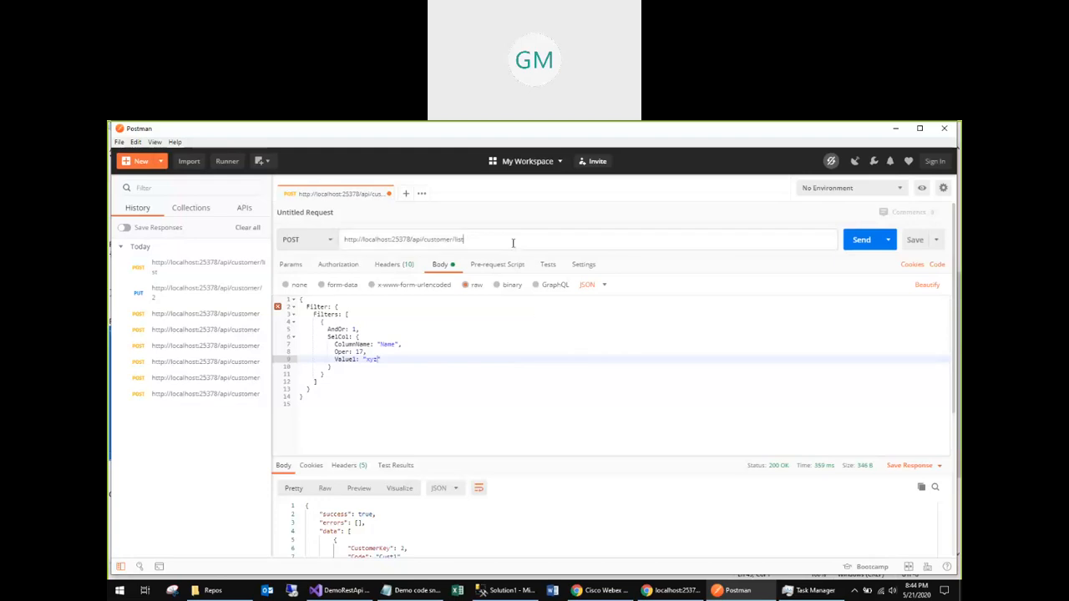
pyautogui.click(330, 240)
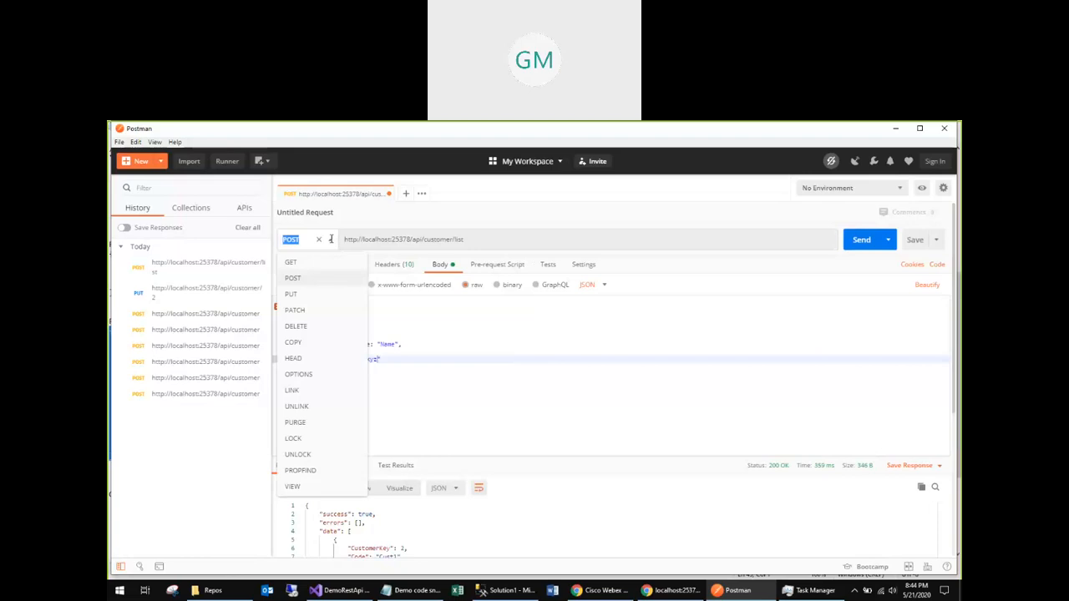
pyautogui.click(296, 326)
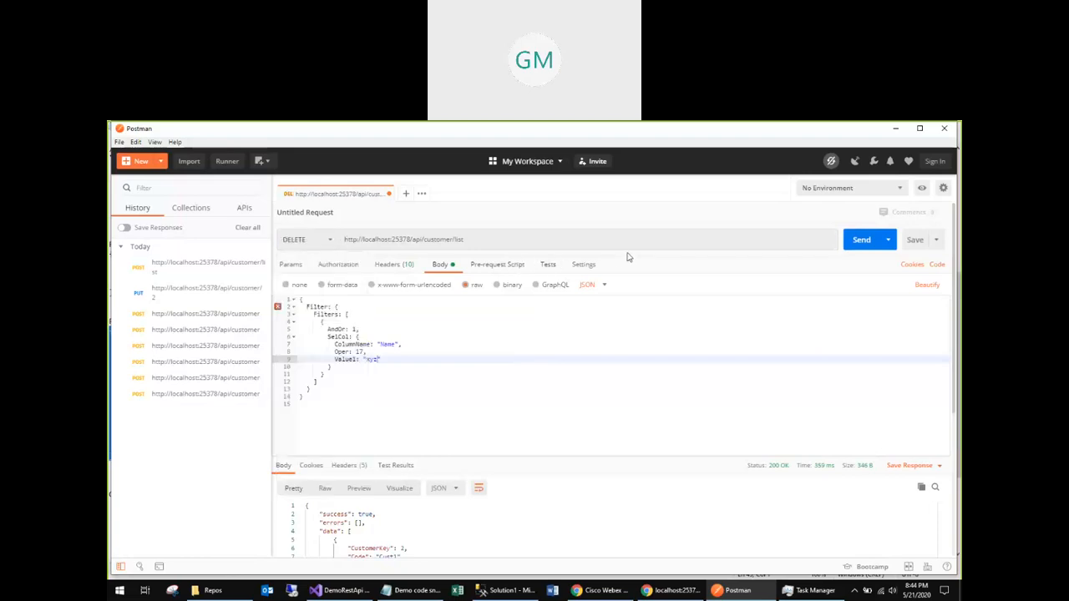
pyautogui.doubleClick(456, 239)
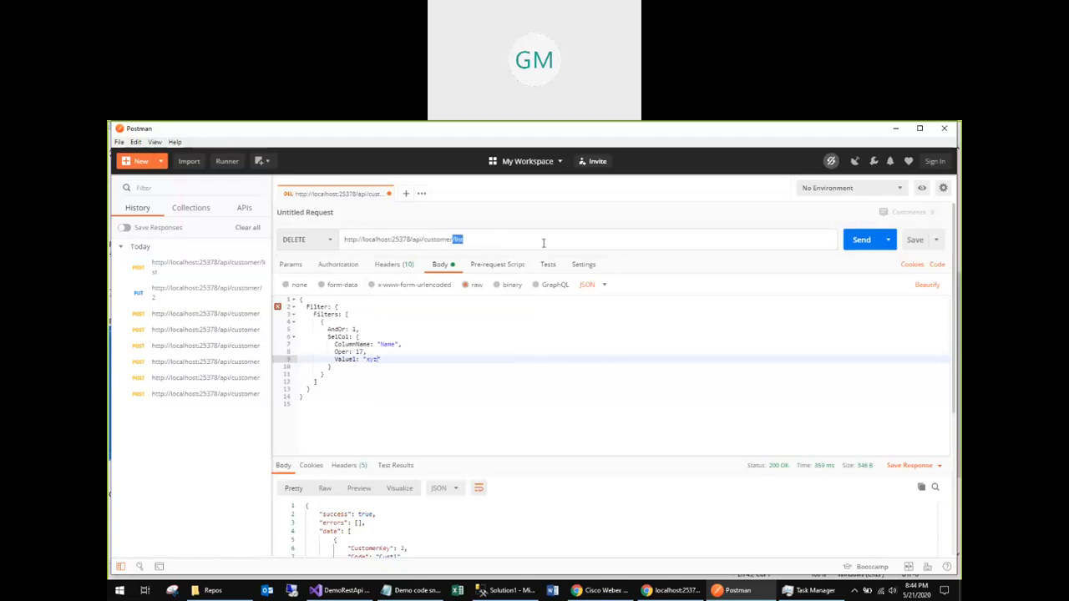
pyautogui.press('BackSpace')
pyautogui.click(858, 239)
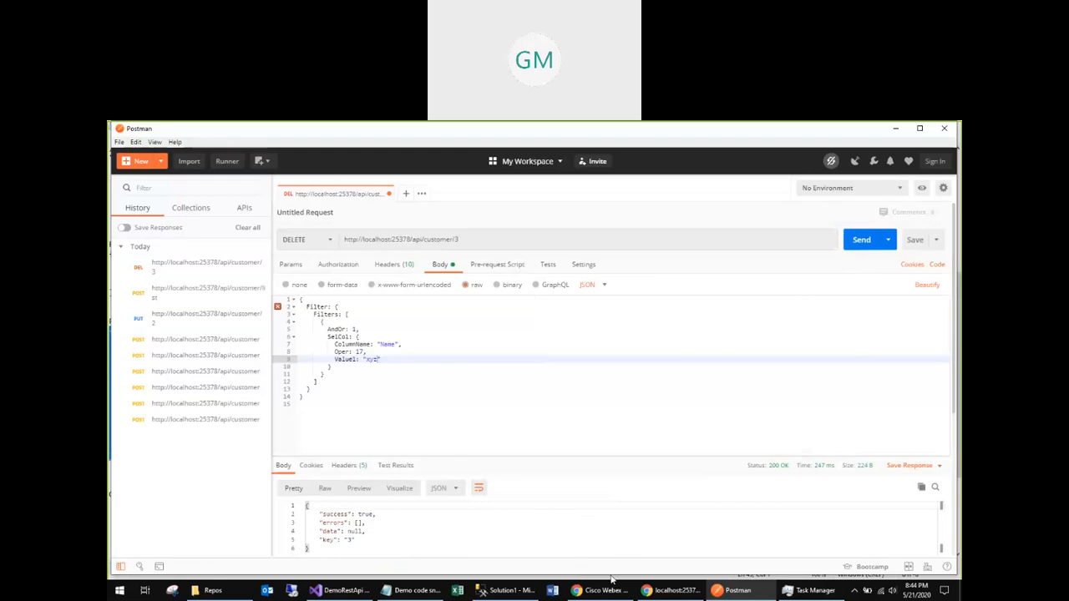
# Switch to Chrome and reload the customer API page at localhost:25378/api/customer without its query parameters.
pyautogui.click(670, 590)
pyautogui.click(308, 148)
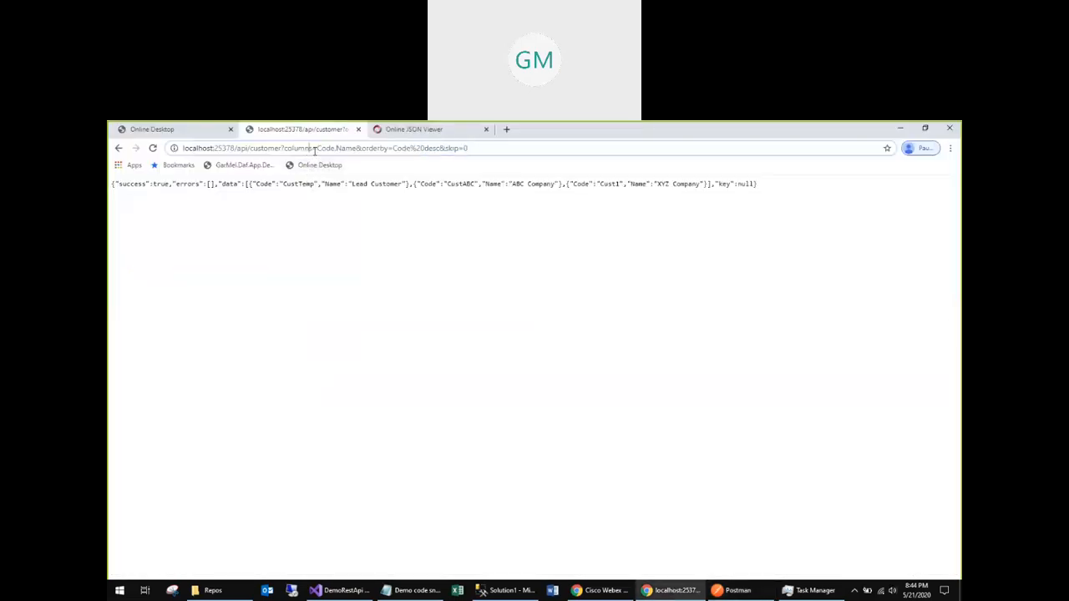
pyautogui.moveTo(282, 148); pyautogui.dragTo(553, 164)
pyautogui.press('Delete')
pyautogui.press('Return')
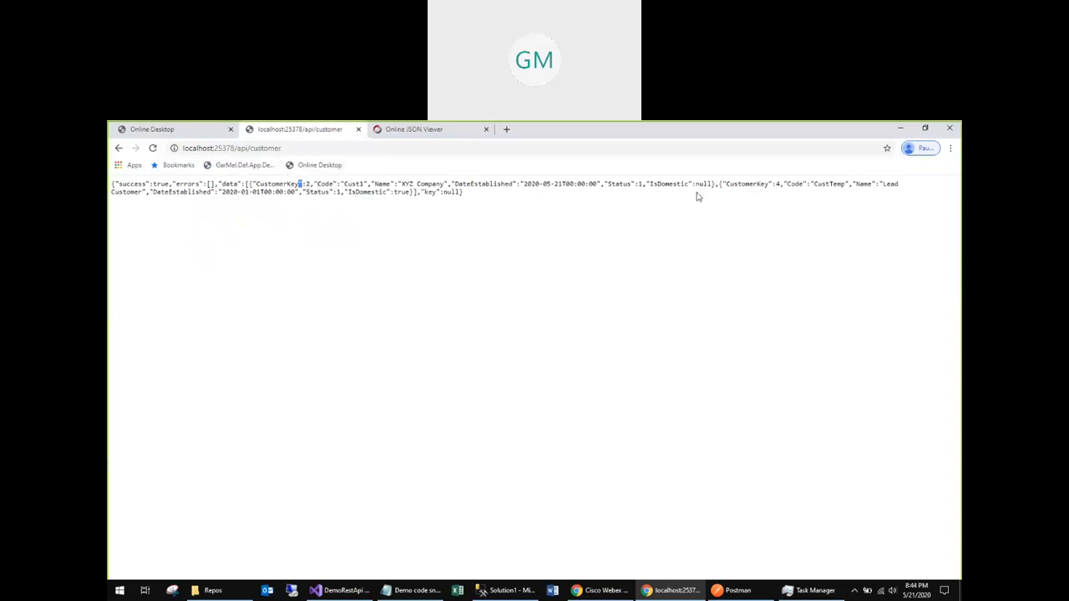
# Copy the full customer JSON response and paste it over the existing text in Online JSON Viewer.
pyautogui.click(519, 203)
pyautogui.hotkey('ctrl', 'a')
pyautogui.click(428, 131)
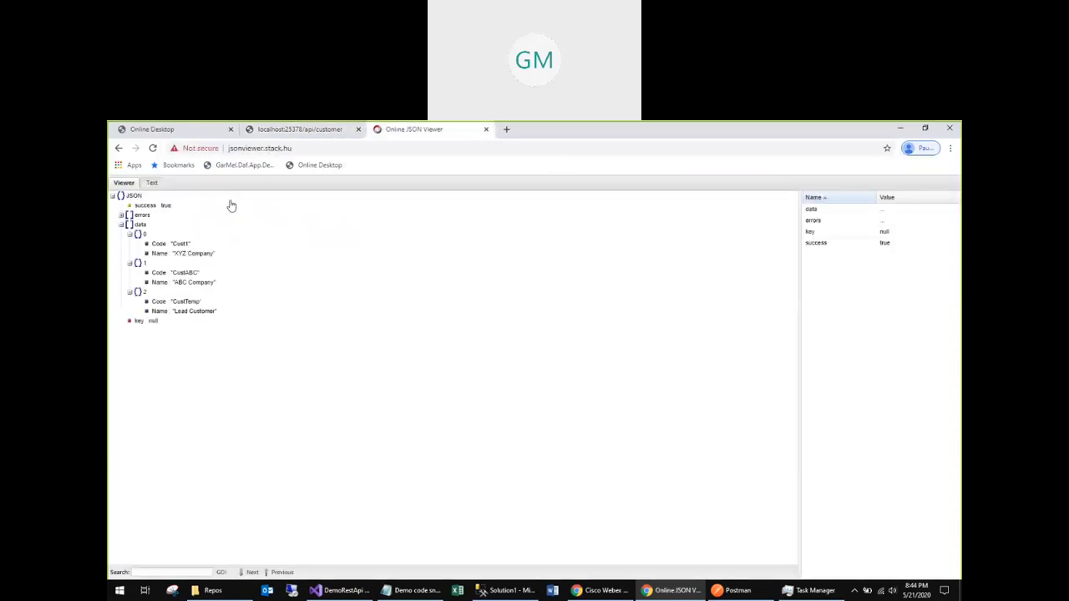
pyautogui.click(150, 182)
pyautogui.click(268, 233)
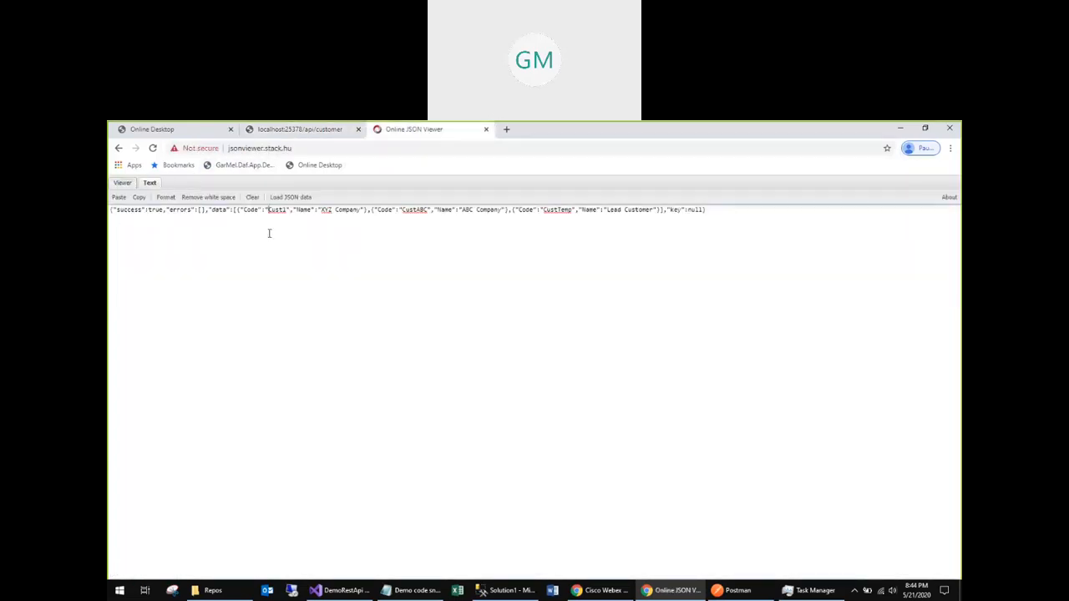
pyautogui.hotkey('ctrl', 'a')
pyautogui.hotkey('ctrl', 'v')
# Examine the customer records in the JSON tree by expanding the data array and its entries.
pyautogui.click(121, 182)
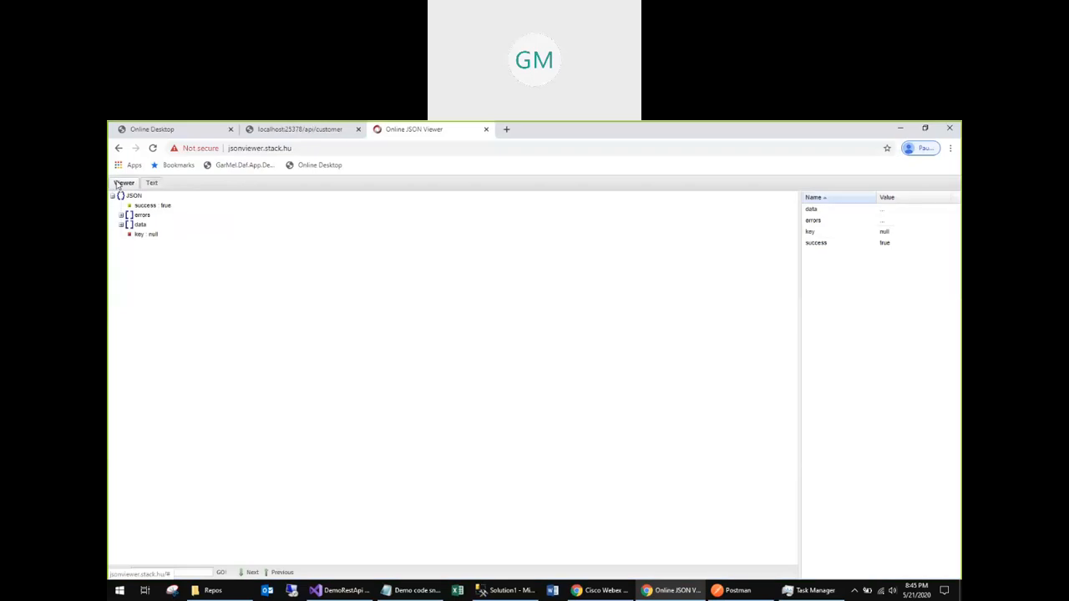
pyautogui.click(121, 226)
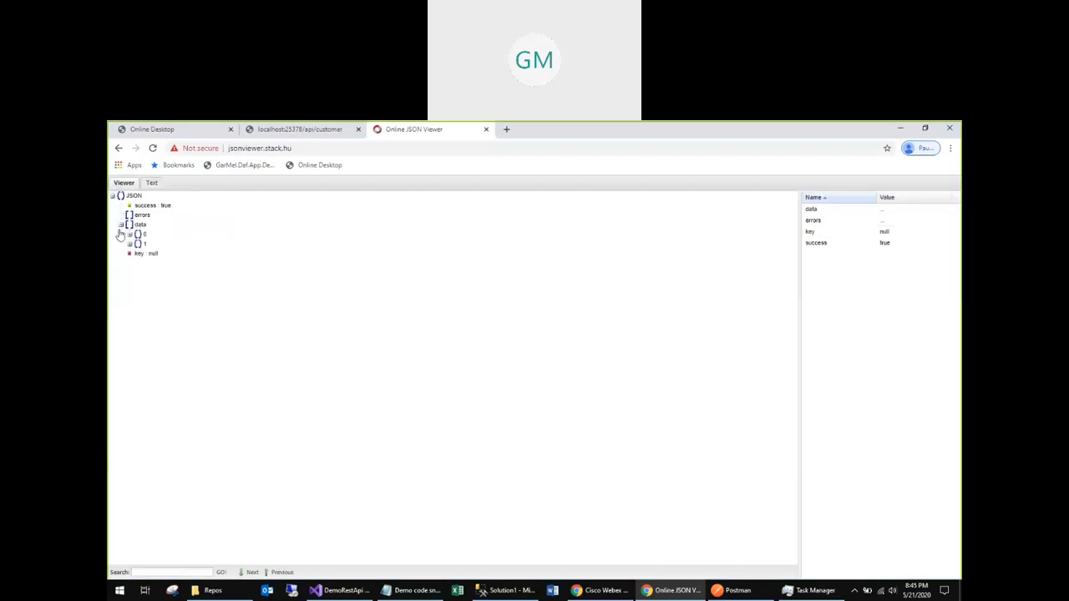
pyautogui.click(129, 235)
pyautogui.click(129, 234)
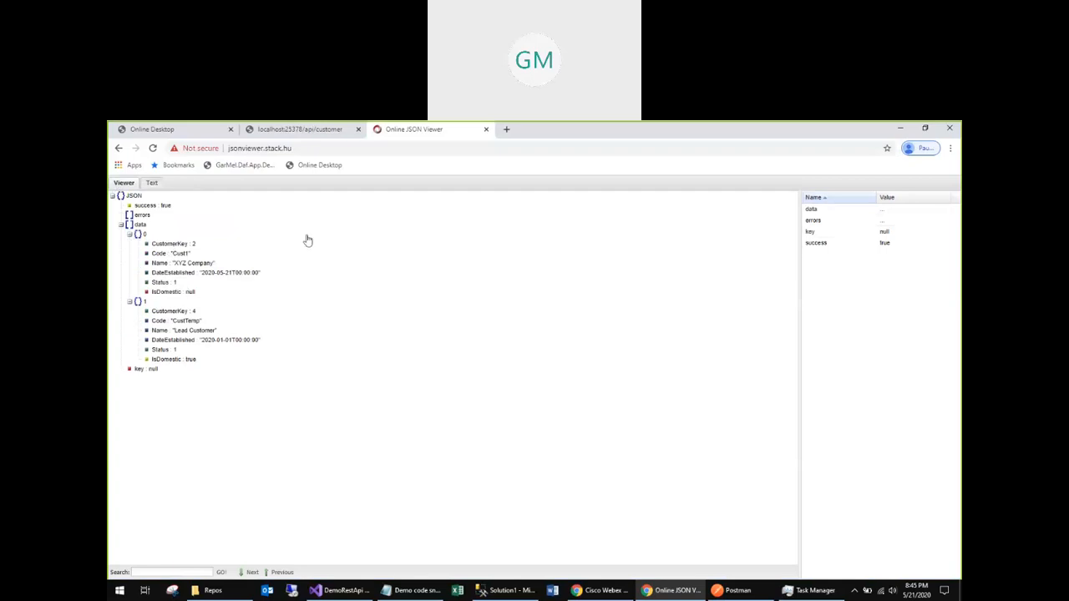
pyautogui.click(307, 135)
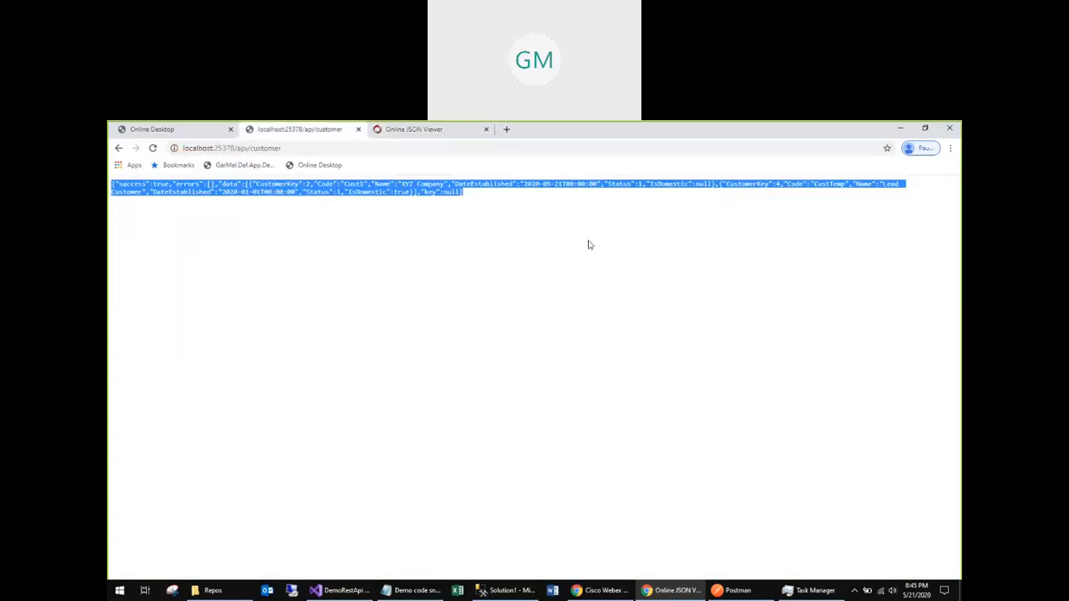
# In Online Desktop, add a menu named CRM to the Menus list and save it.
pyautogui.click(155, 130)
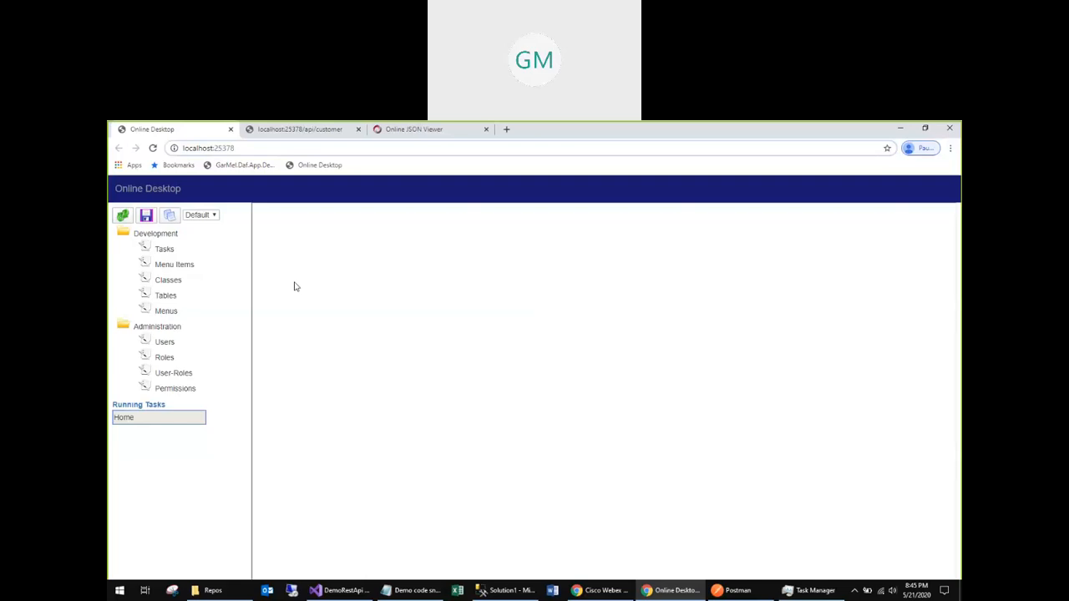
pyautogui.click(164, 249)
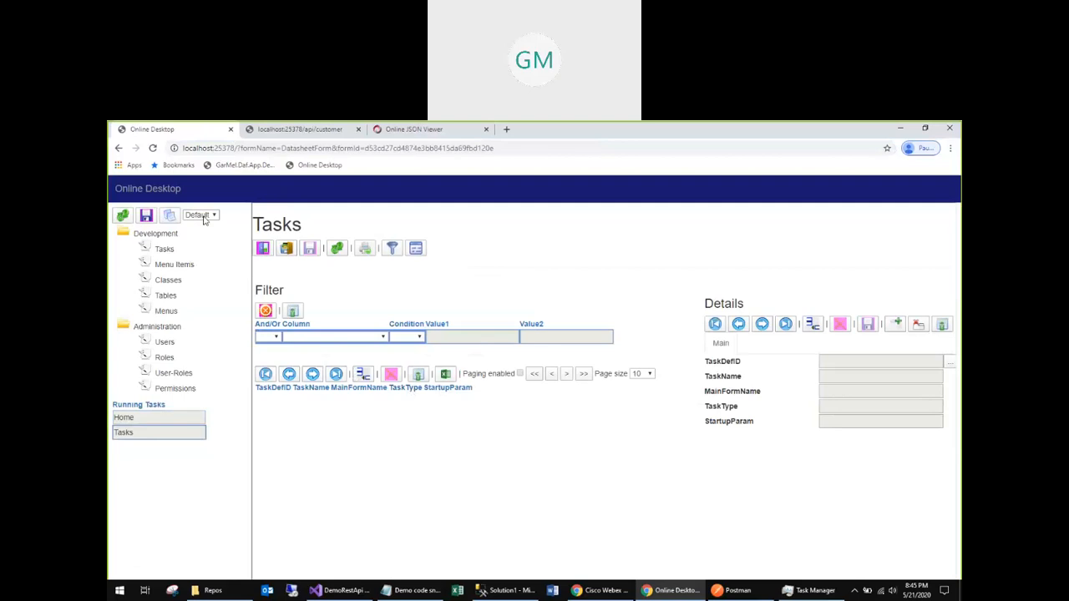
pyautogui.click(166, 310)
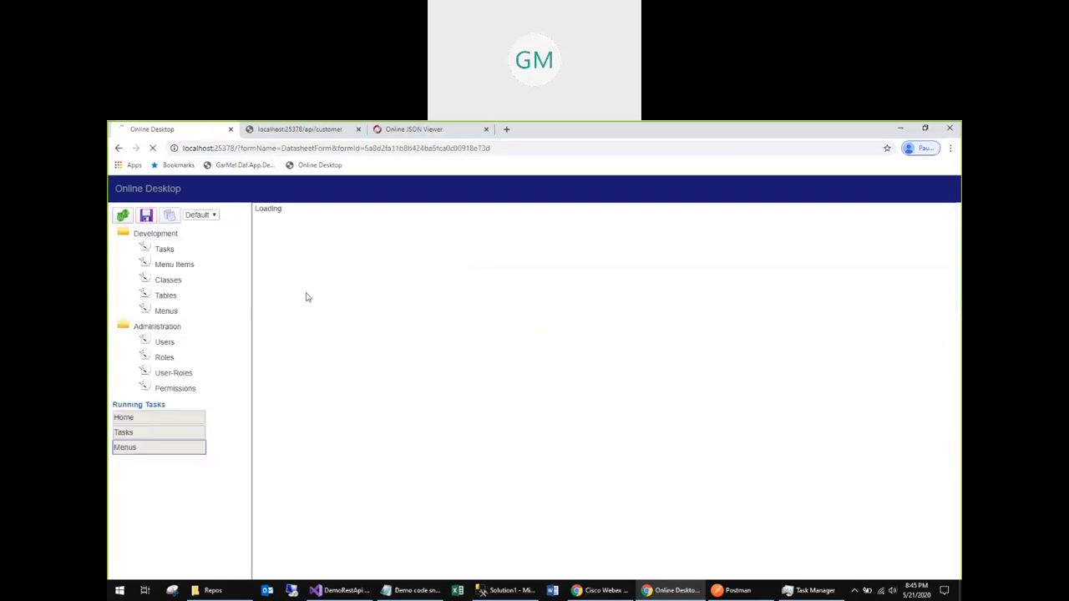
pyautogui.click(362, 374)
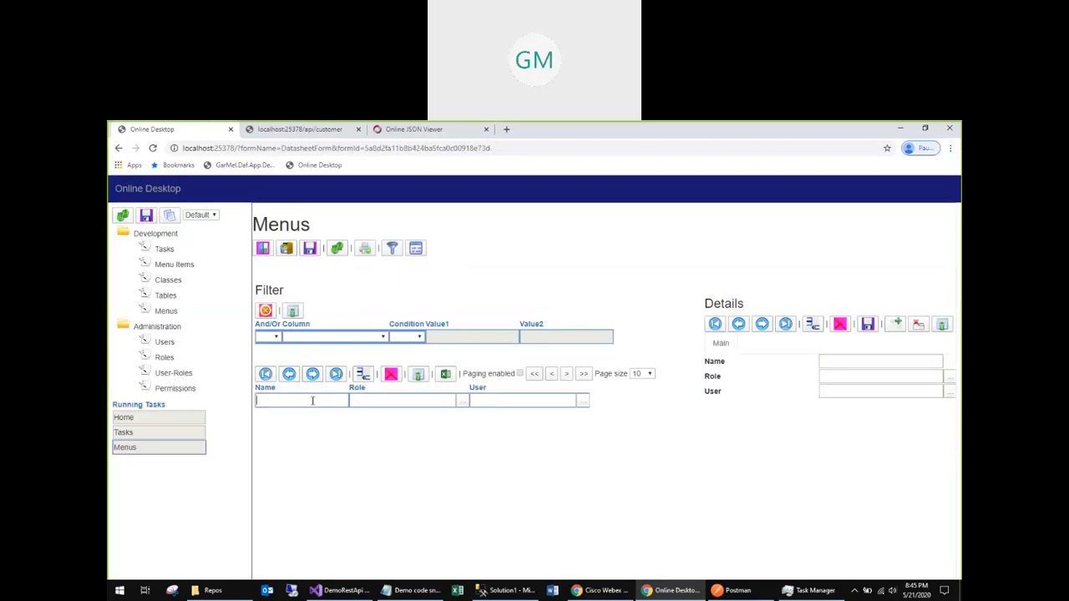
pyautogui.write('CRM')
pyautogui.press('Tab')
pyautogui.click(310, 250)
# Add a record to Menu Items, assign the CRM menu as its MenuKey, and set its MenuType to Folder.
pyautogui.click(171, 266)
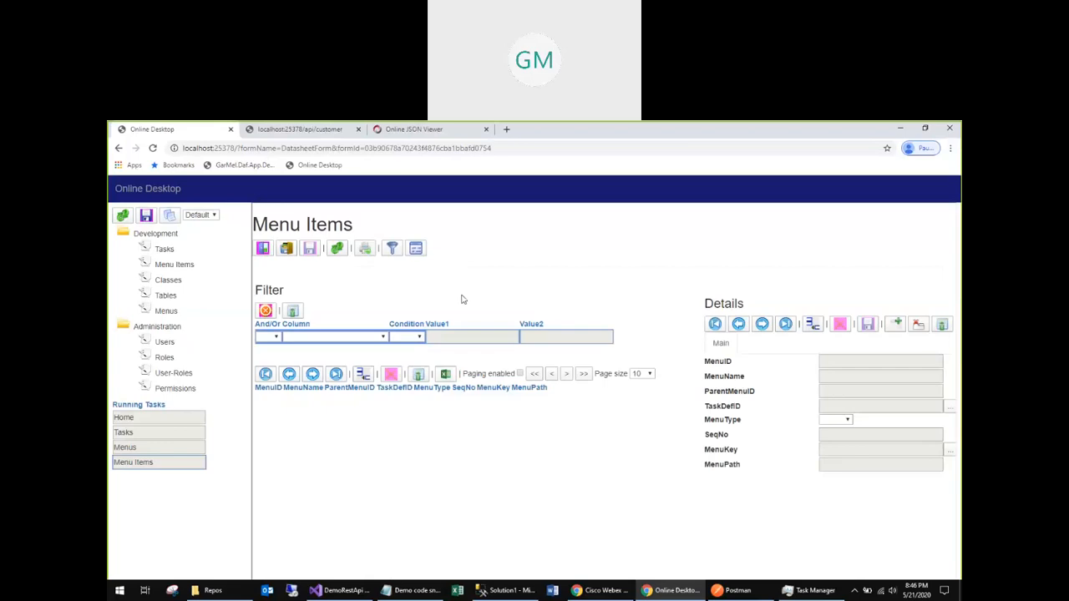
pyautogui.click(361, 374)
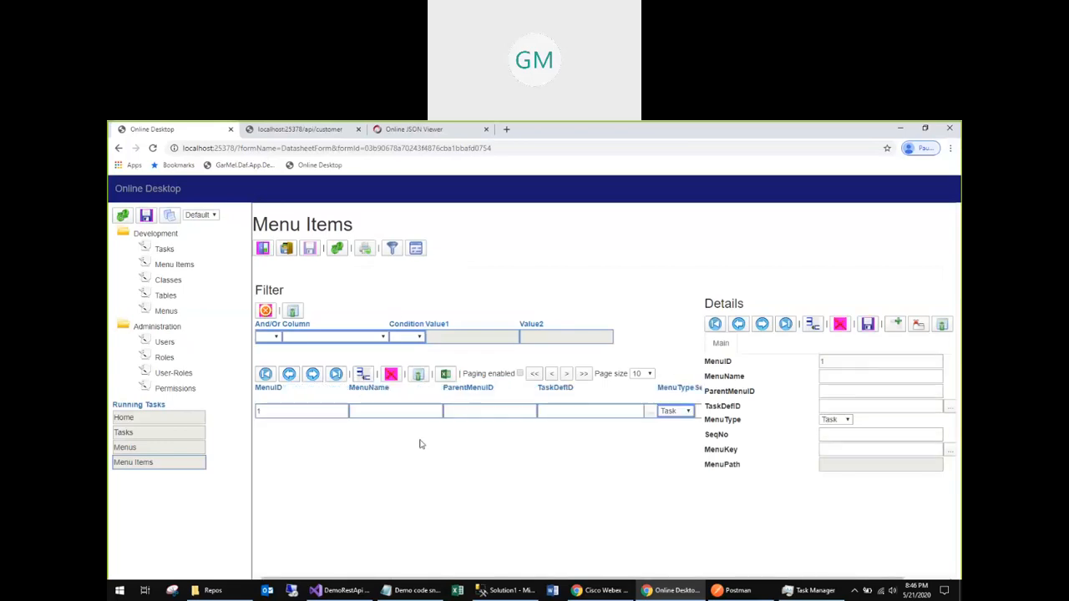
pyautogui.click(949, 452)
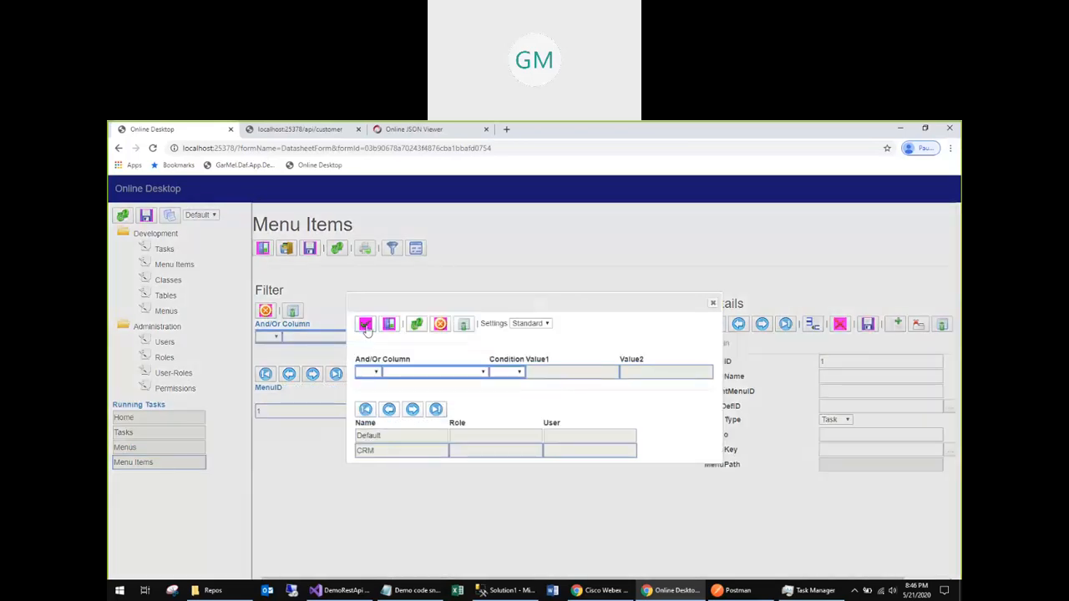
pyautogui.click(366, 325)
pyautogui.click(845, 420)
pyautogui.click(842, 430)
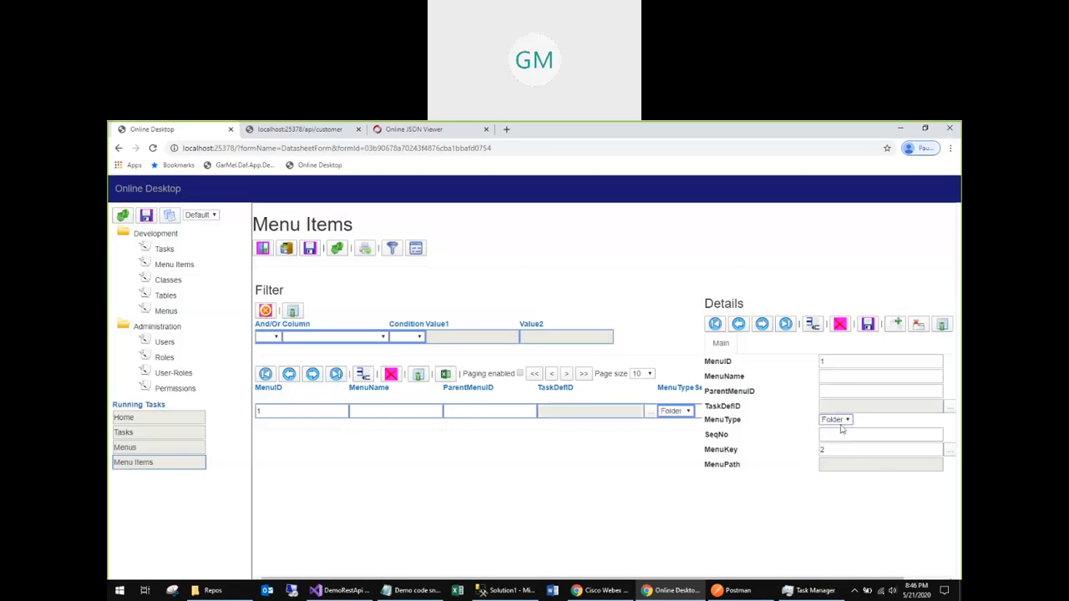
# Set the new folder item's MenuName to CRM and save the record.
pyautogui.click(843, 379)
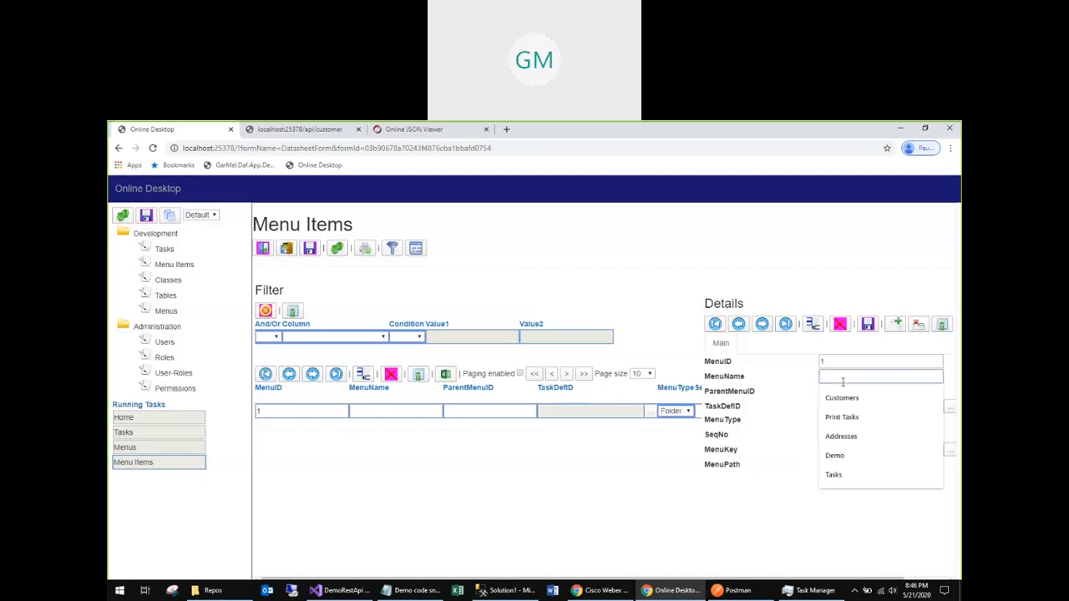
pyautogui.write('CRM')
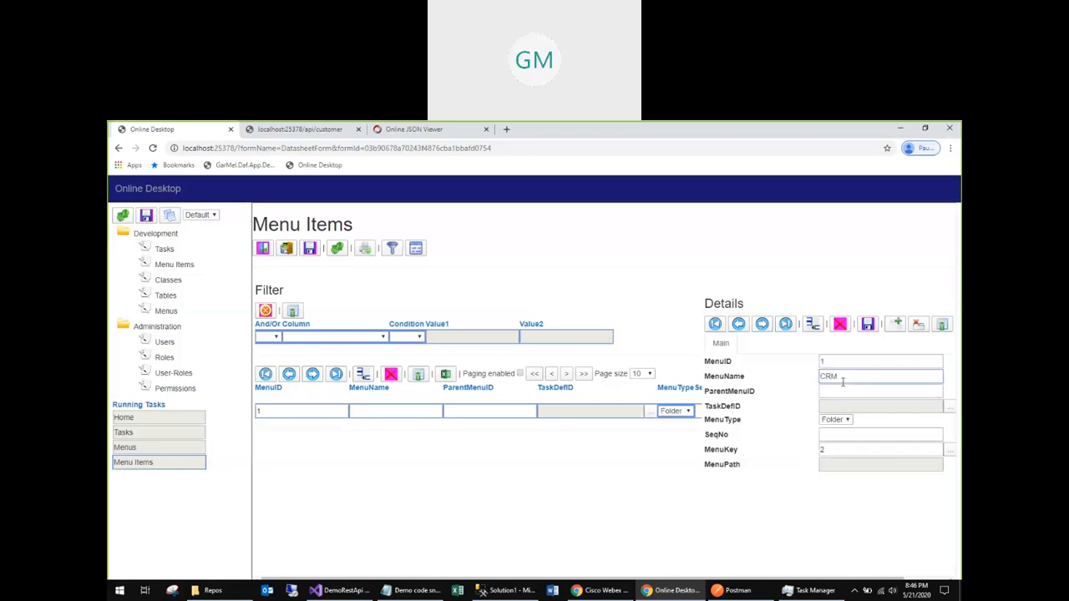
pyautogui.click(848, 389)
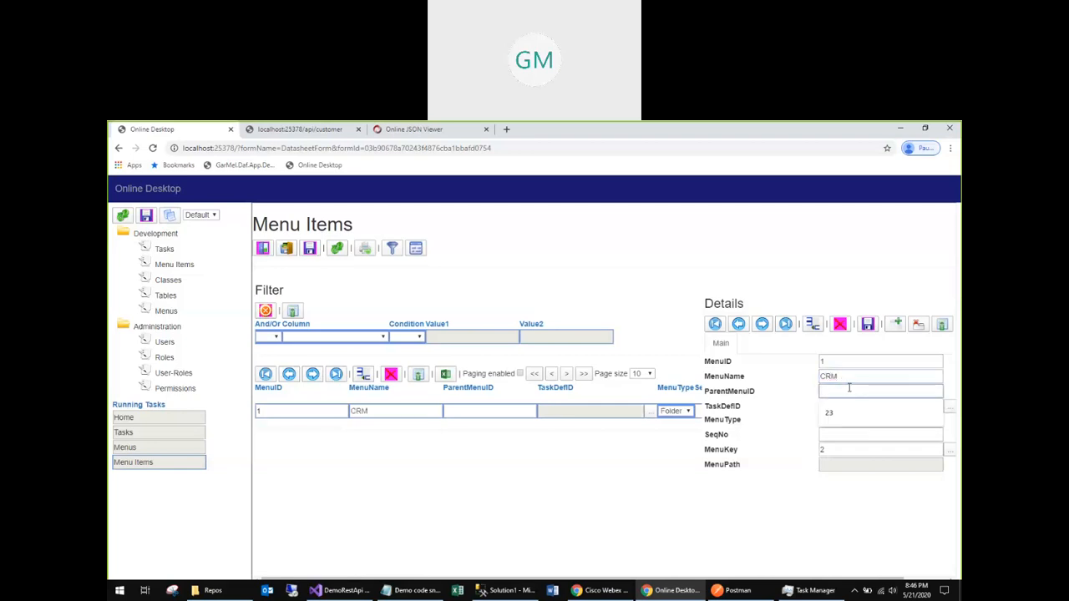
pyautogui.click(860, 375)
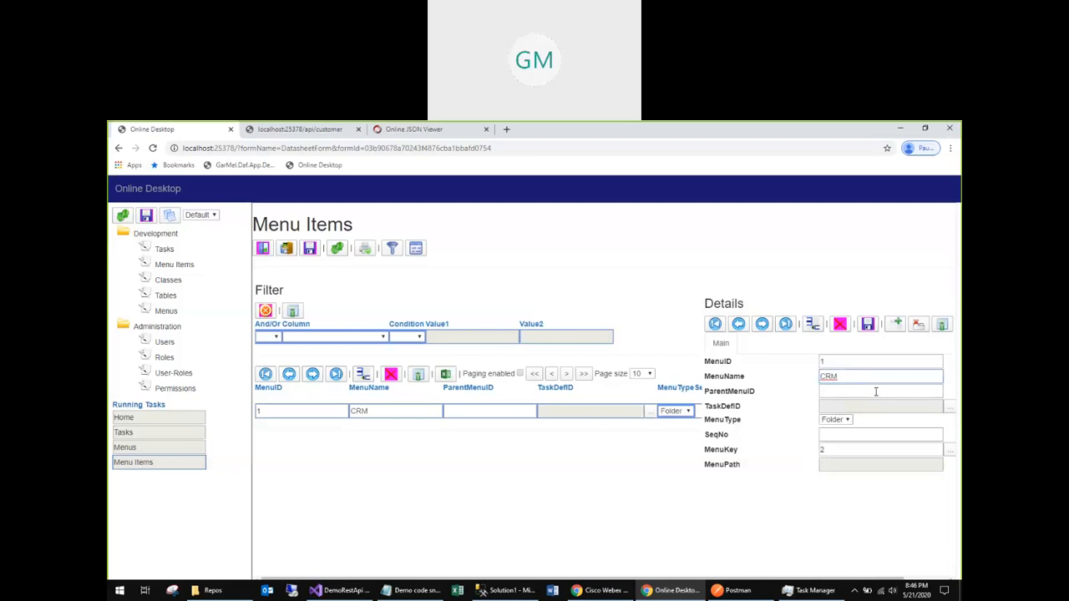
pyautogui.click(868, 325)
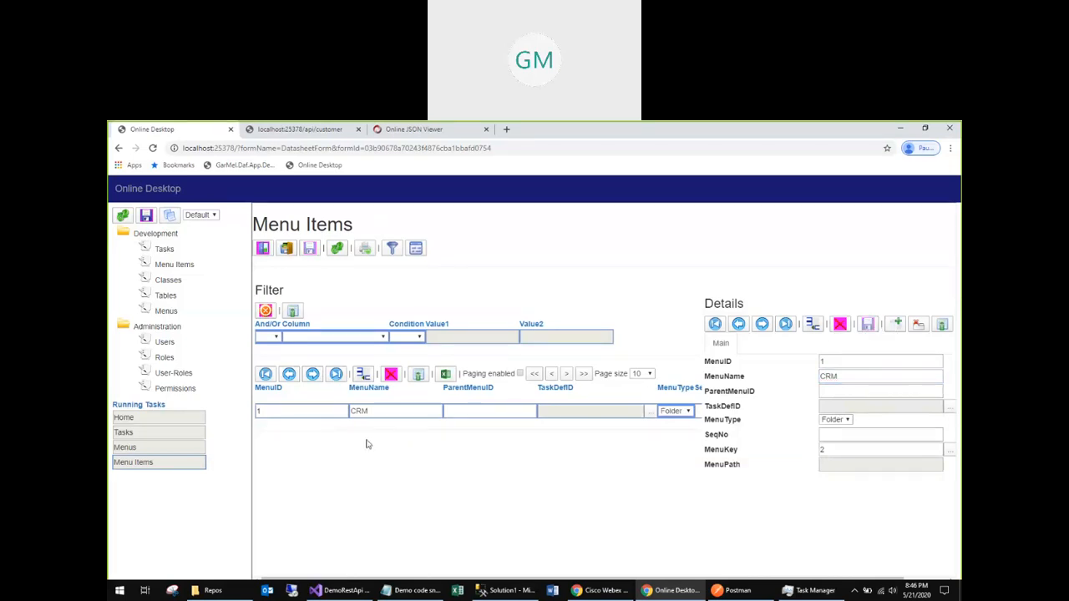
# Add a record to Tasks with TaskName "Customer" and MainFormName "DatasheetForm".
pyautogui.click(132, 433)
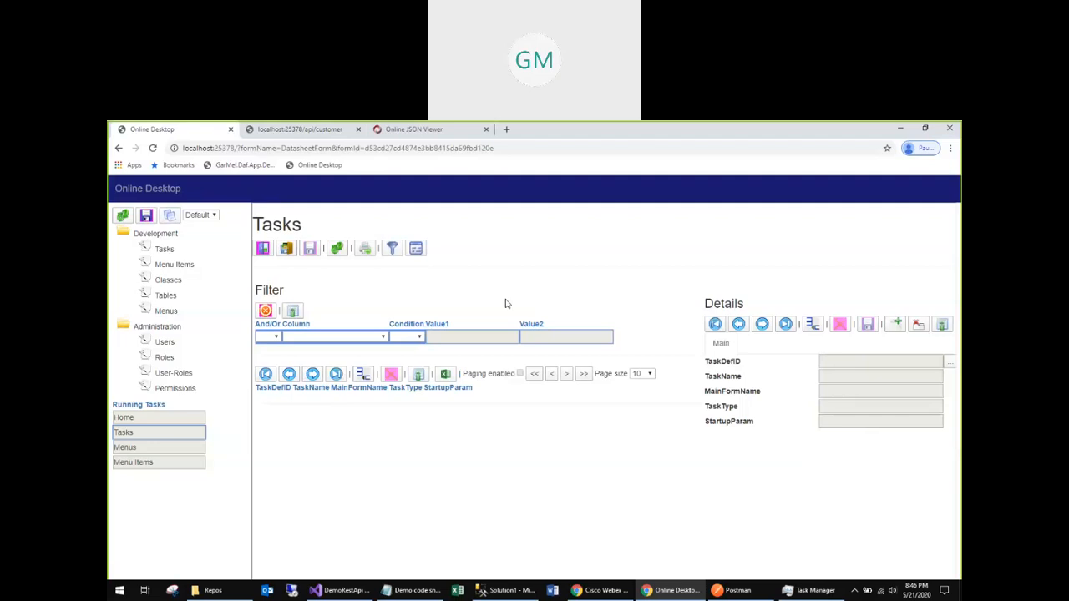
pyautogui.click(362, 374)
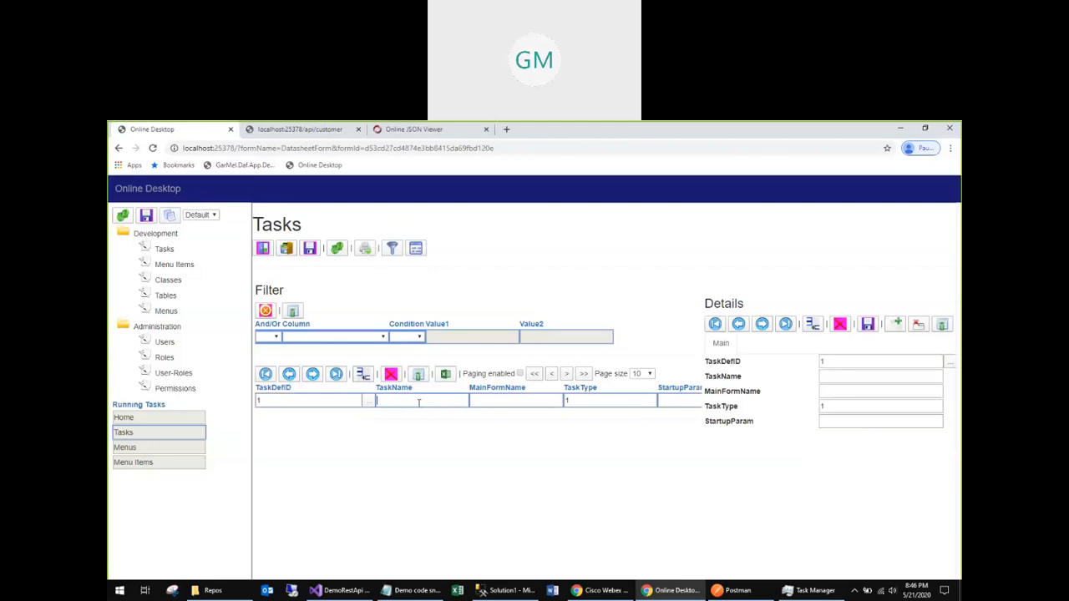
pyautogui.write('Customer')
pyautogui.click(492, 400)
pyautogui.write('DatasheetForm')
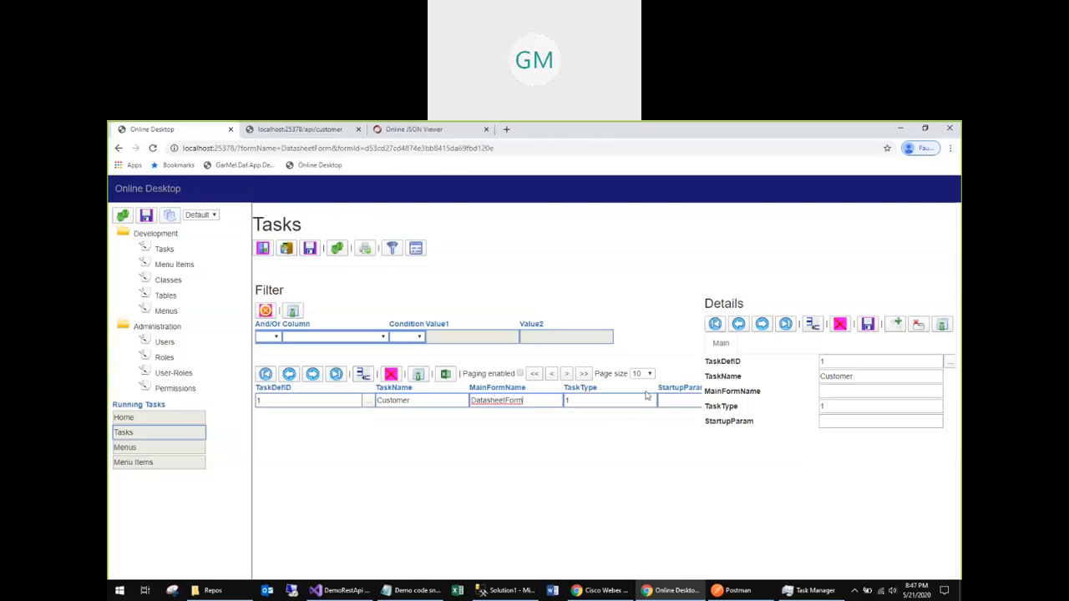
# Set the Customer task's StartupParam to "TABLE:Customer" and save the record.
pyautogui.click(675, 401)
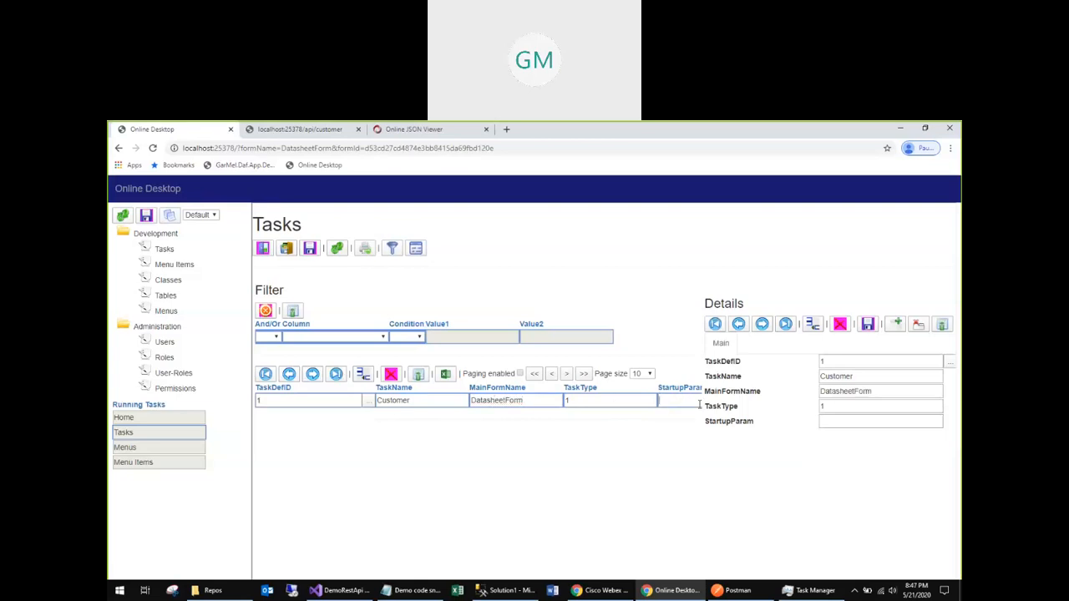
pyautogui.click(845, 420)
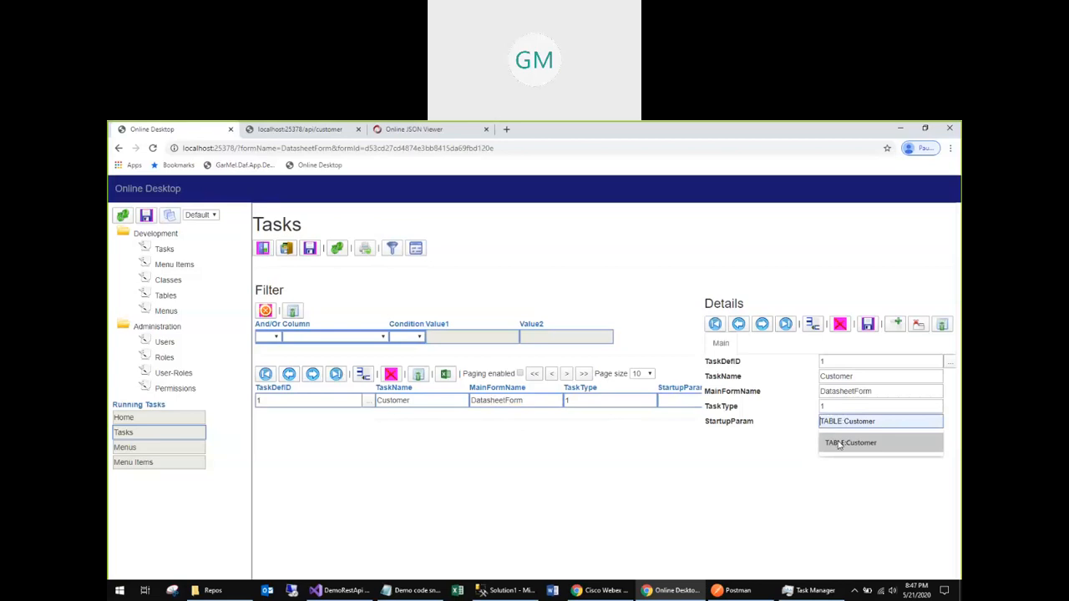
pyautogui.click(904, 440)
pyautogui.click(883, 447)
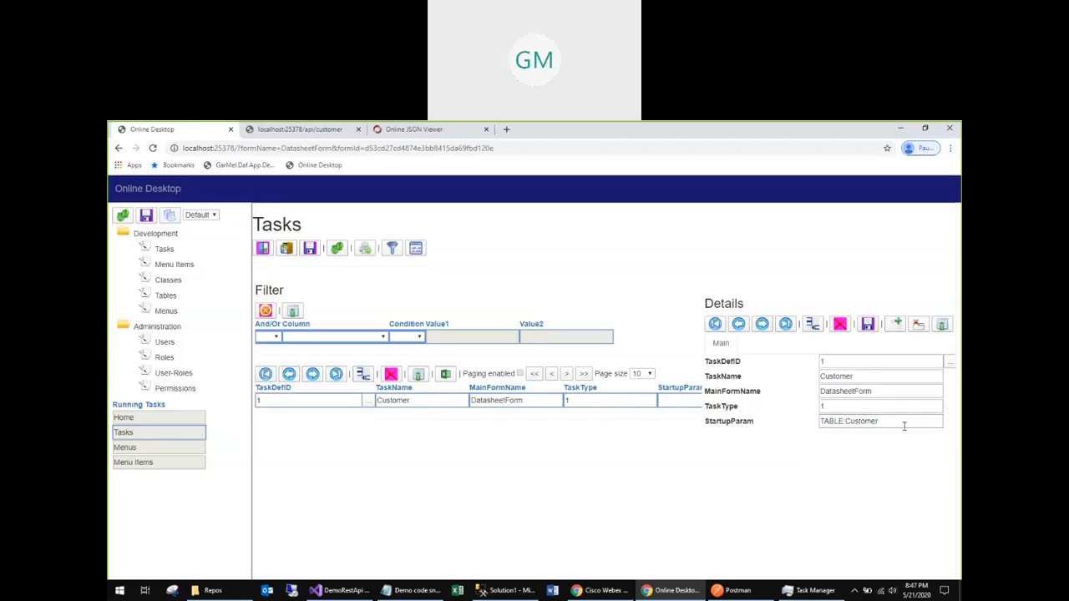
pyautogui.click(868, 326)
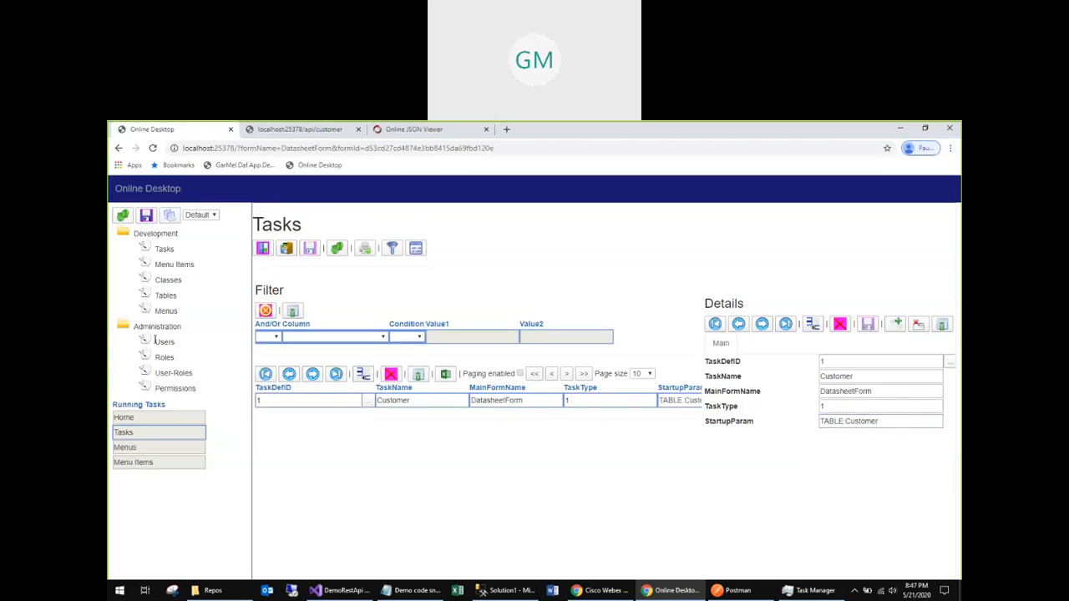
# Add a Task-type record to Menu Items, name it Customer, and assign the Customer task as its TaskDefID.
pyautogui.click(139, 448)
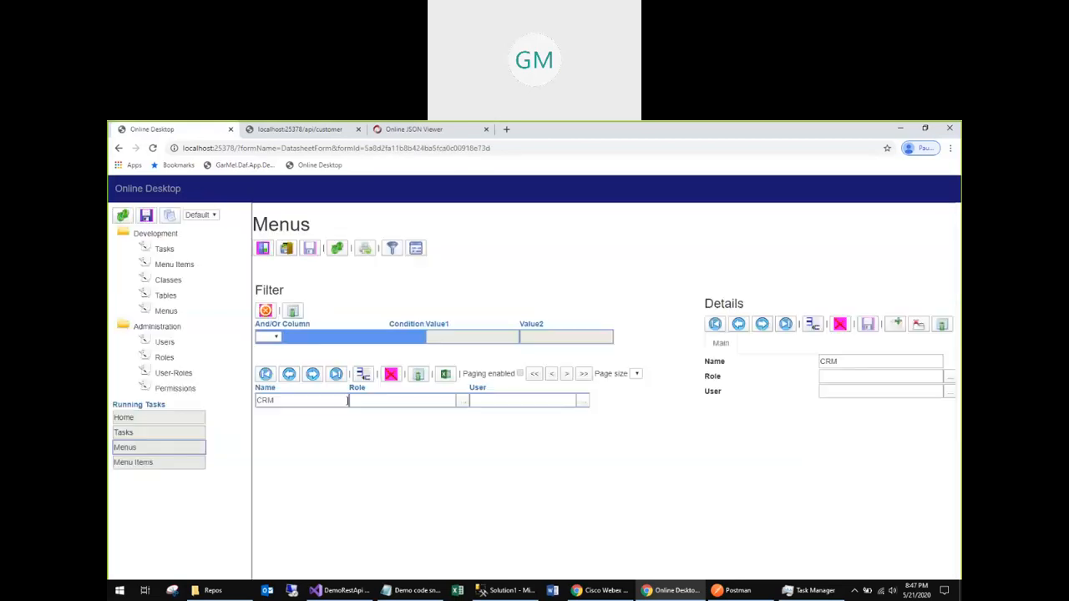
pyautogui.click(159, 464)
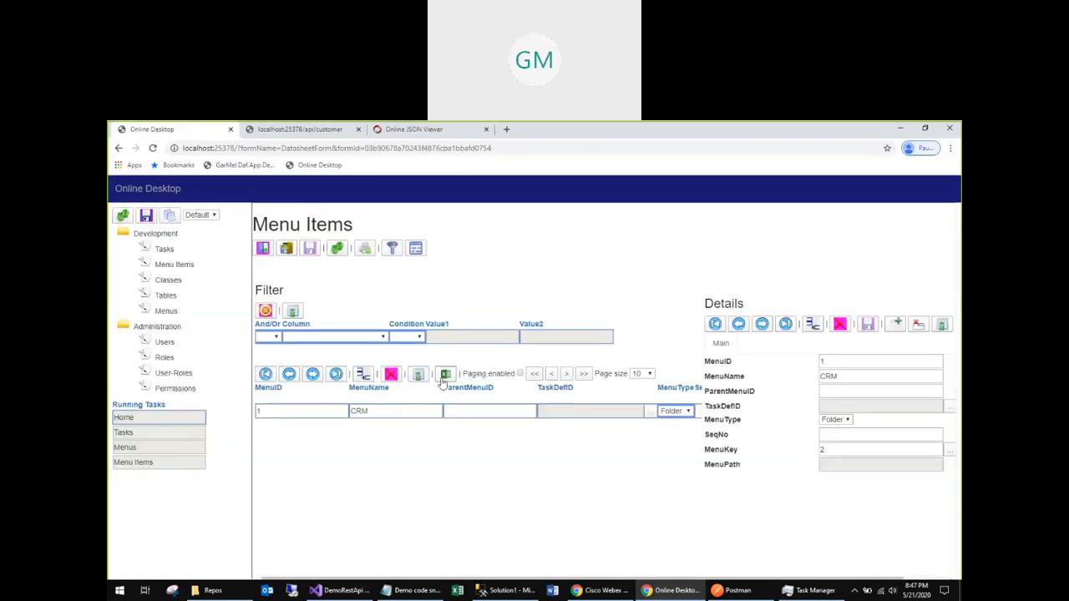
pyautogui.click(362, 374)
pyautogui.write('Cus')
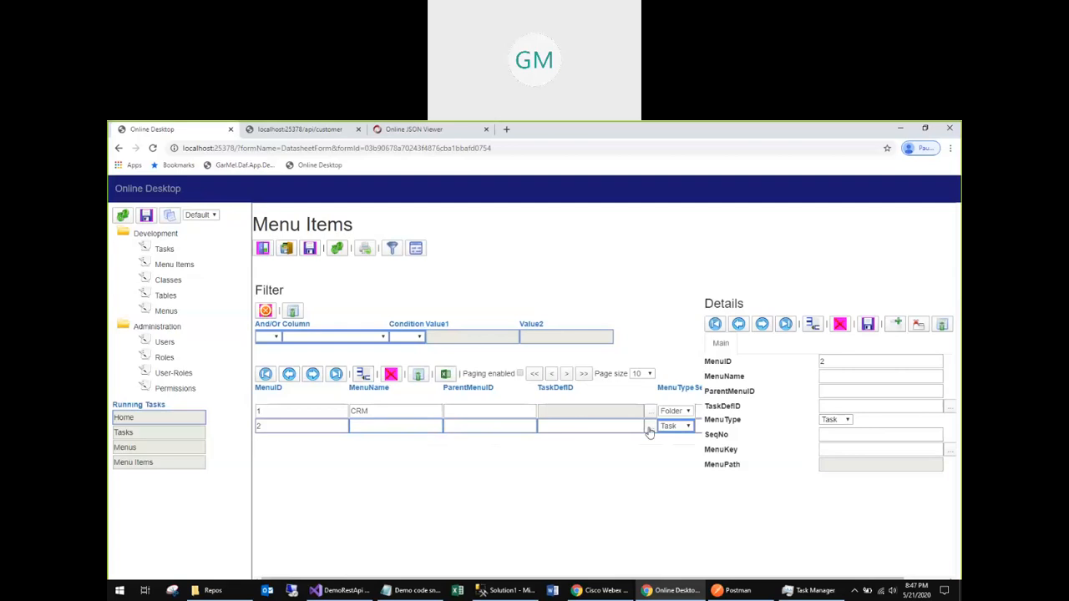
pyautogui.click(650, 428)
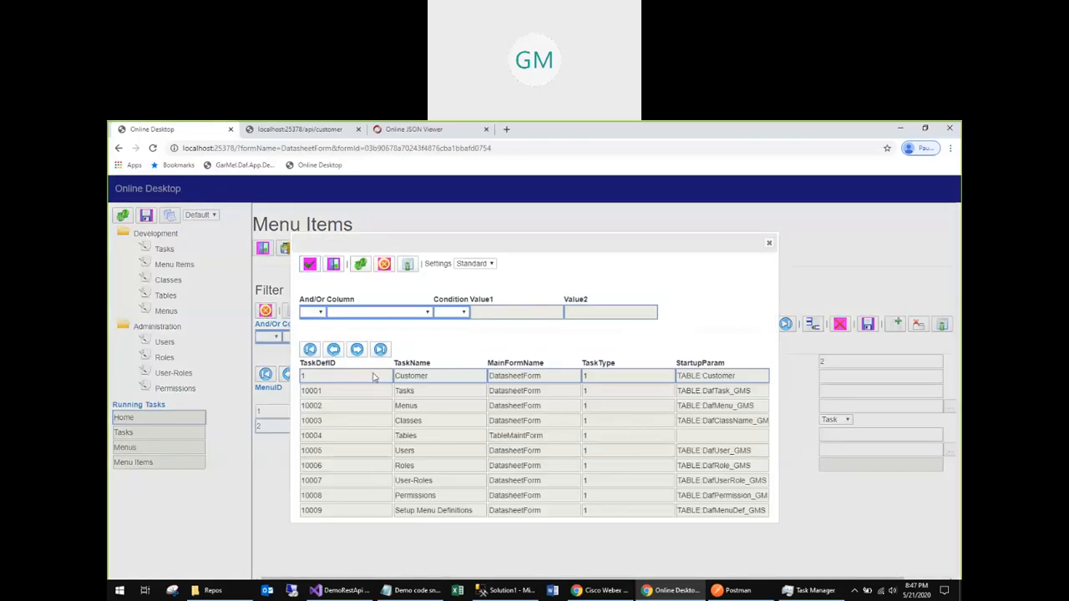
pyautogui.click(309, 264)
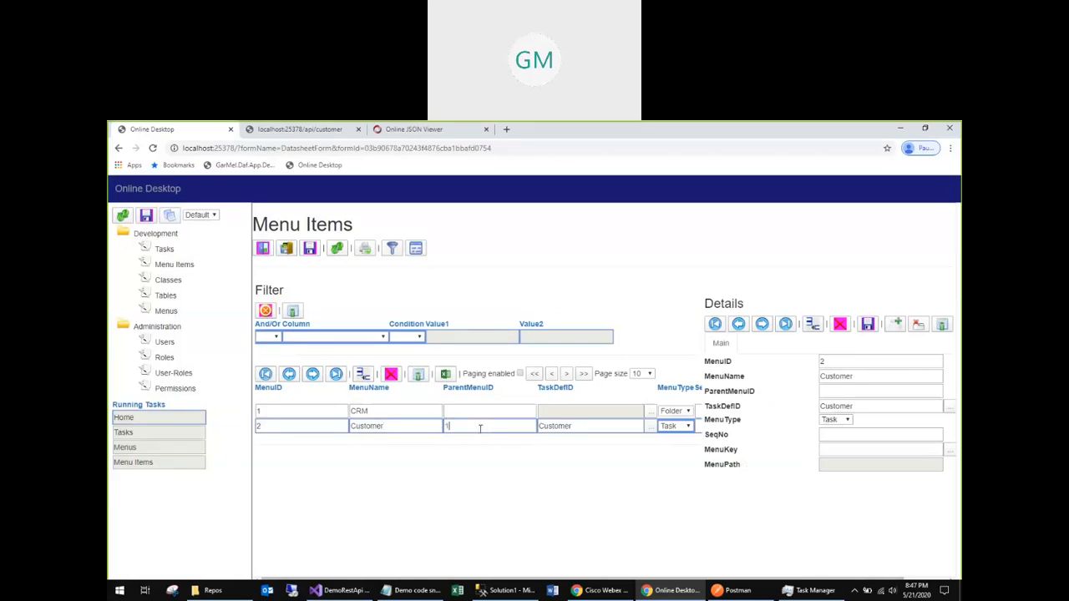
# Set the Customer menu item's ParentMenuID to 1 and its SeqNo to 1.
pyautogui.click(483, 412)
pyautogui.click(482, 427)
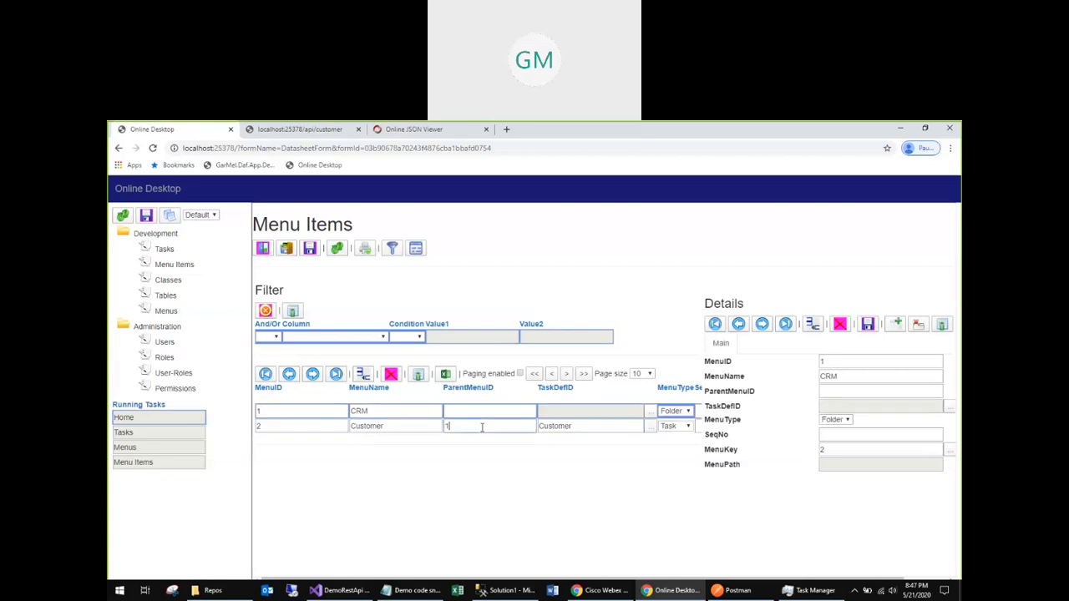
pyautogui.click(849, 435)
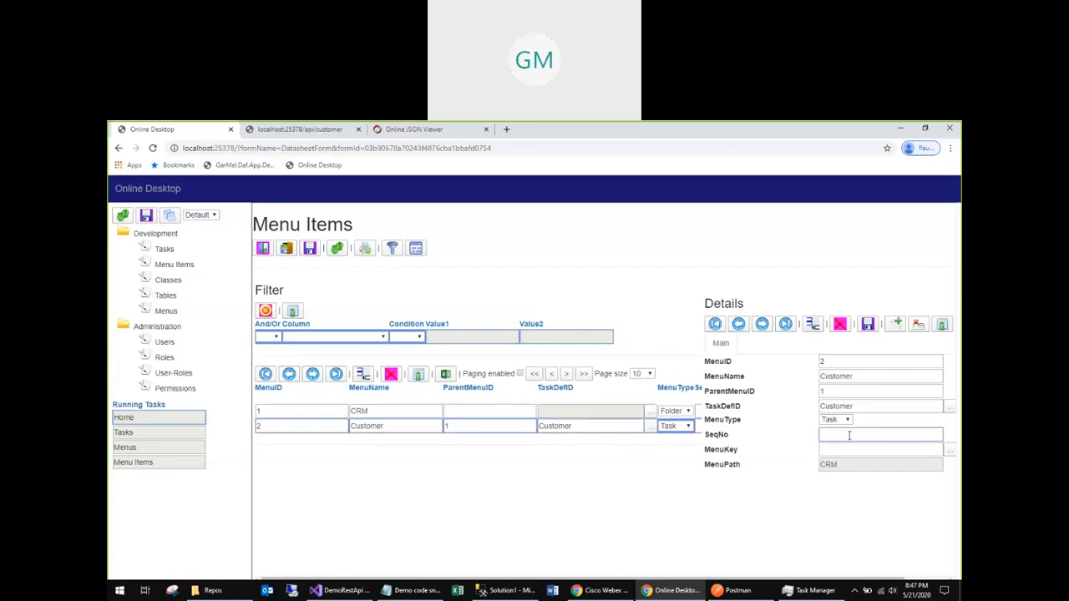
pyautogui.write('1')
# Assign the CRM menu as the Customer item's MenuKey and save the record.
pyautogui.click(857, 450)
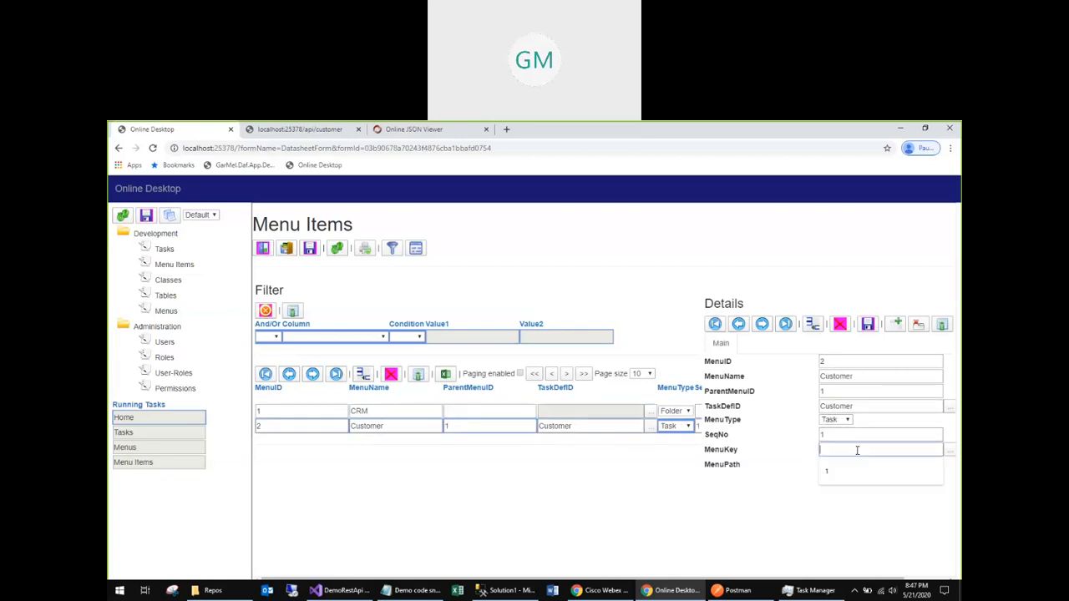
pyautogui.click(954, 455)
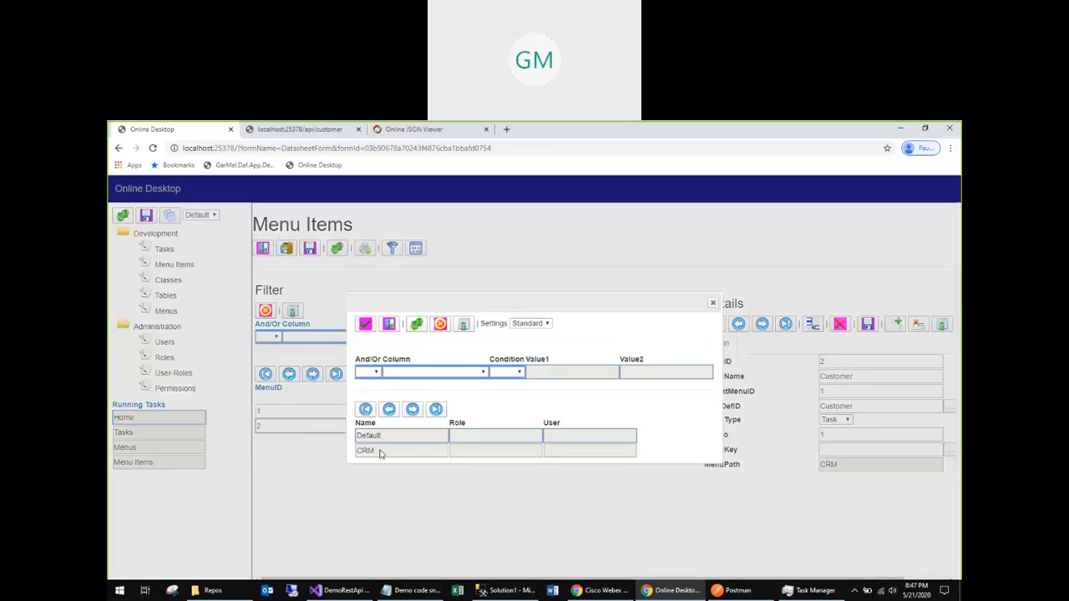
pyautogui.click(380, 453)
pyautogui.click(365, 323)
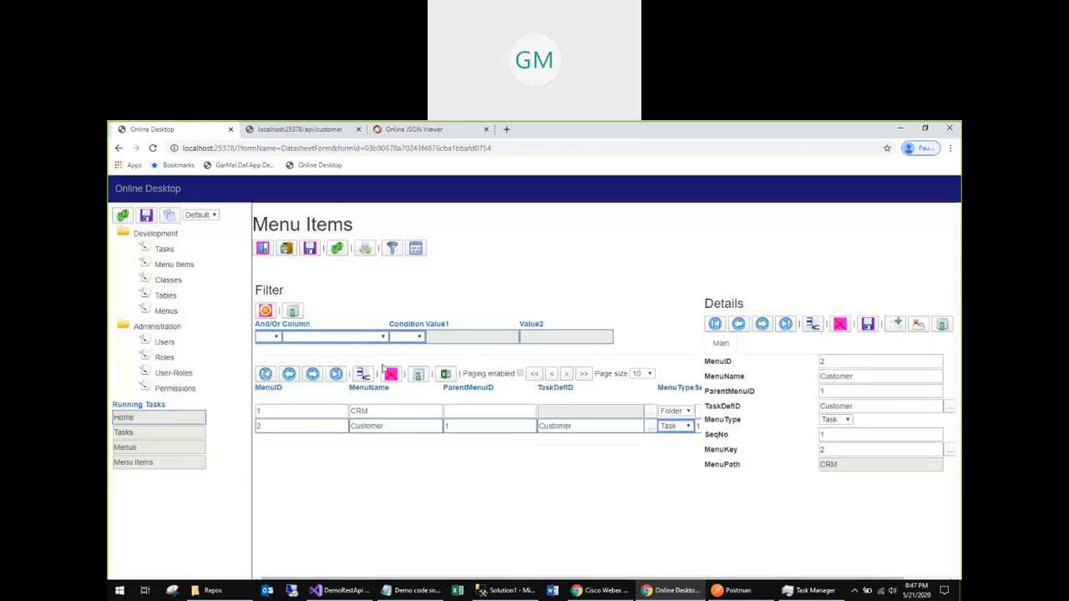
pyautogui.click(309, 248)
# Switch the active menu from Default to CRM and open its Customer task.
pyautogui.click(198, 215)
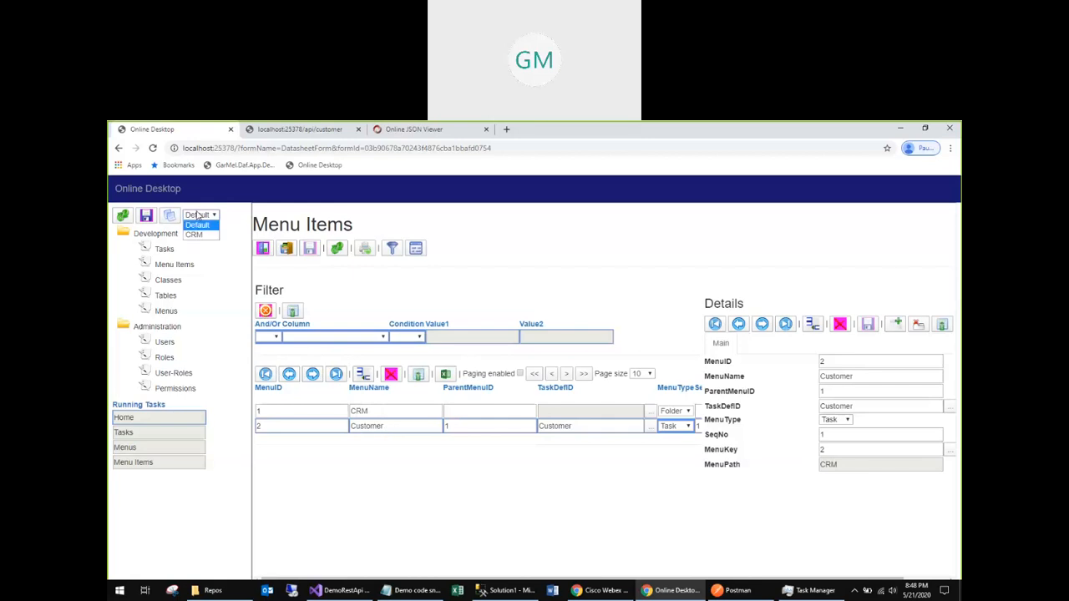
pyautogui.click(197, 235)
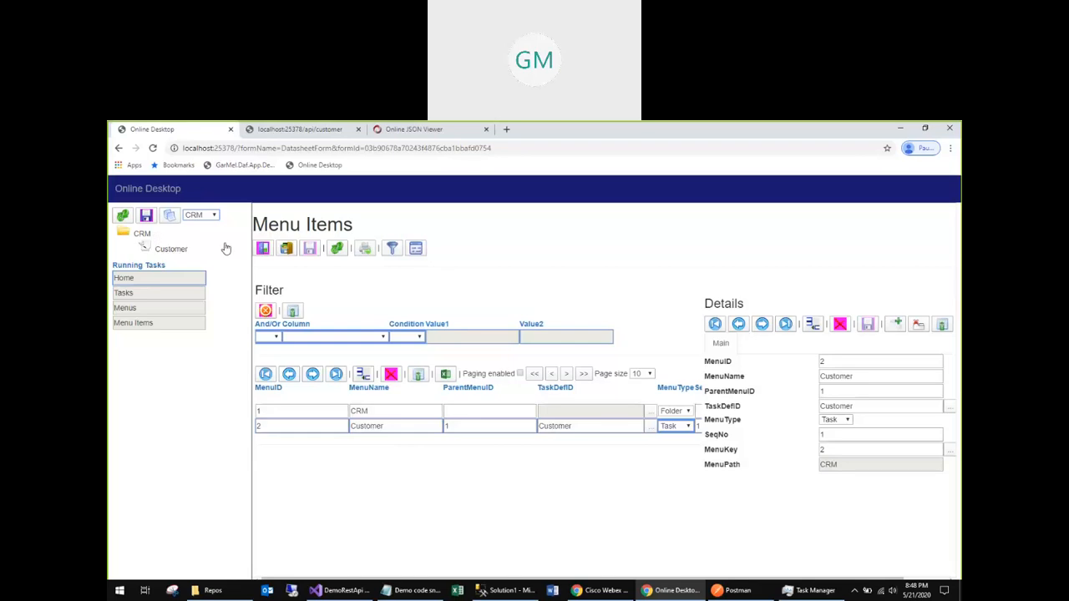
pyautogui.click(171, 249)
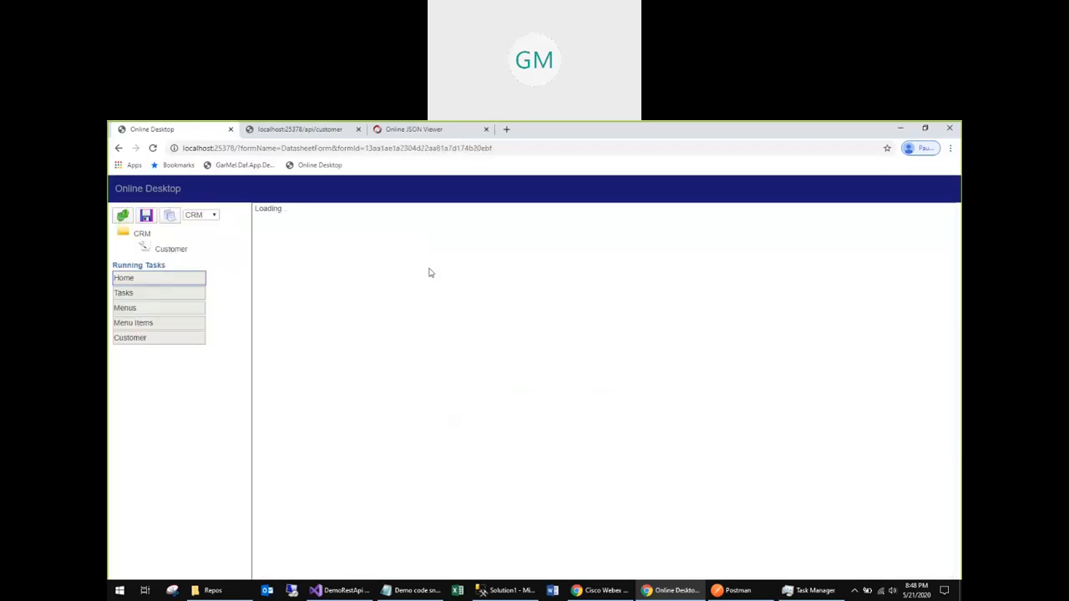
# Resume the paused DemoRestApi debugging session in Visual Studio, return to Online Desktop in the browser, dismiss the alert and reload the page.
pyautogui.click(342, 590)
pyautogui.click(538, 294)
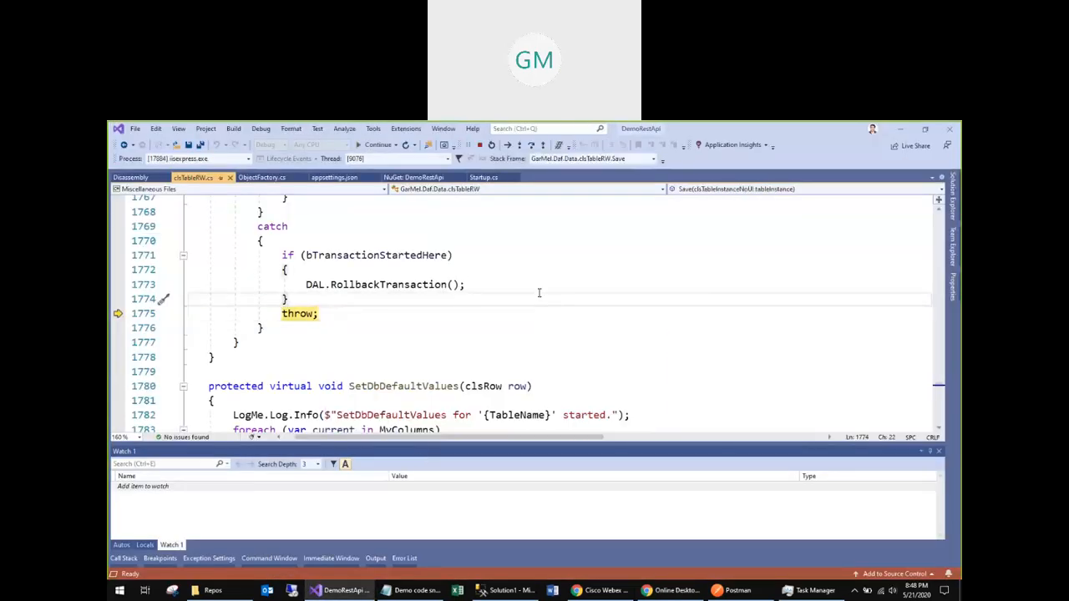
pyautogui.press('F5')
pyautogui.click(672, 590)
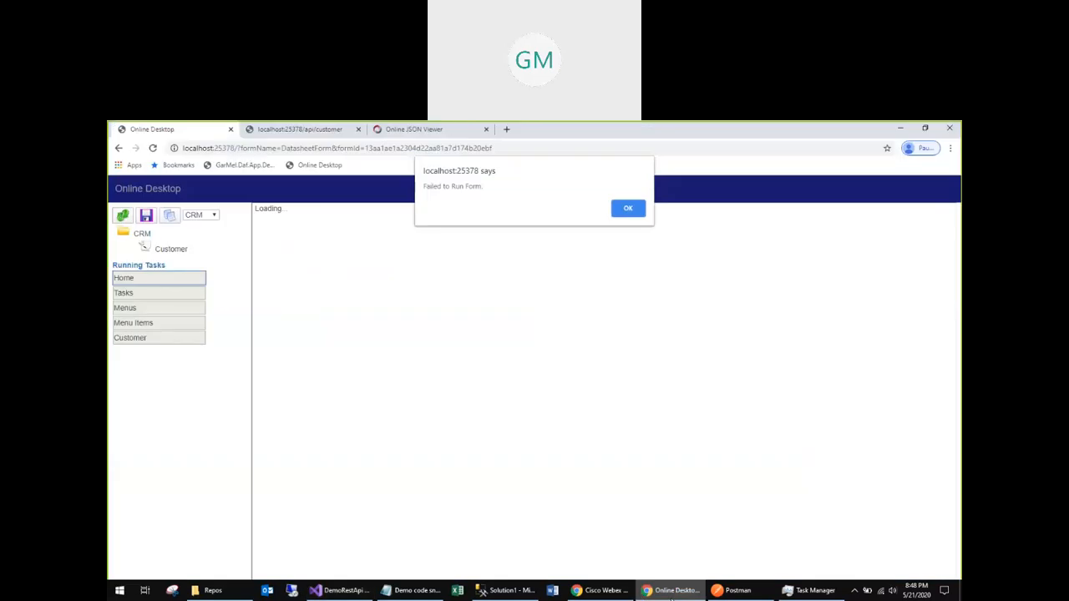
pyautogui.click(629, 209)
pyautogui.click(153, 148)
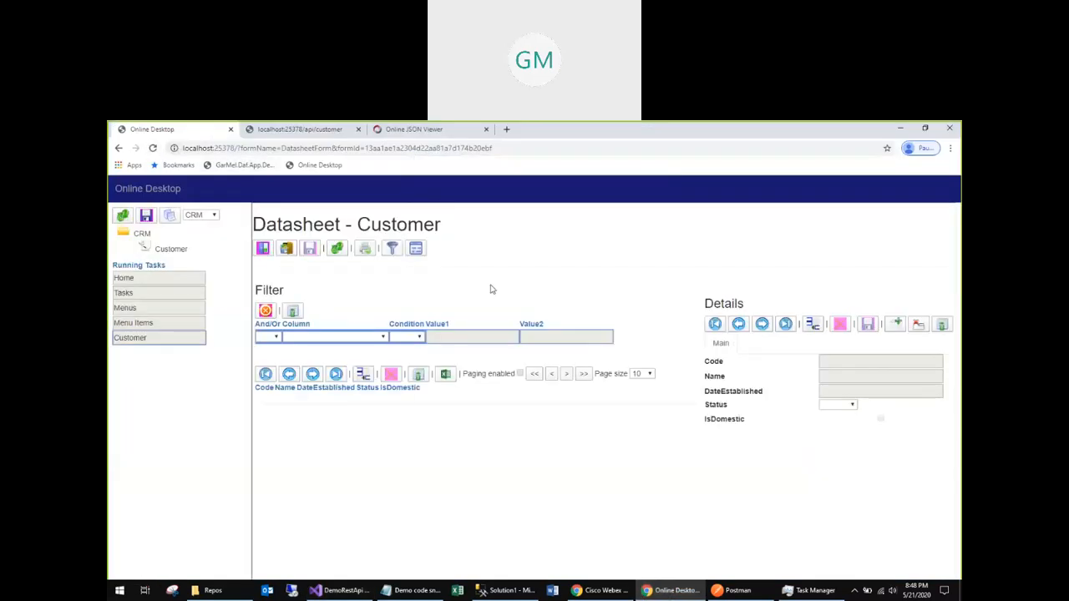
# Close the open Customer datasheet, reopen the Customer task from the CRM menu, and load its records.
pyautogui.click(151, 337)
pyautogui.click(148, 338)
pyautogui.click(260, 249)
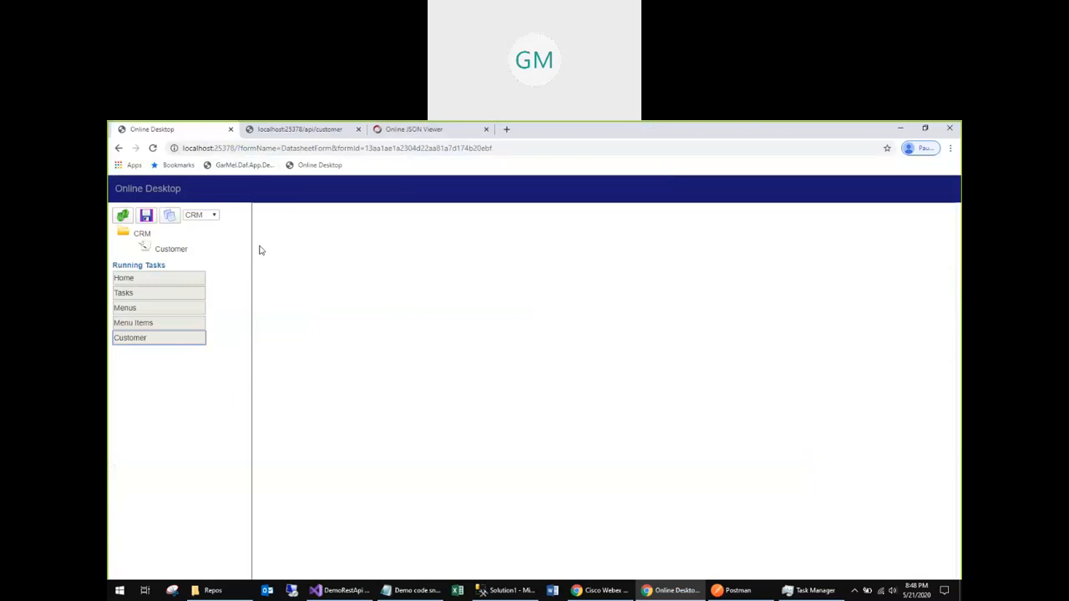
pyautogui.click(131, 323)
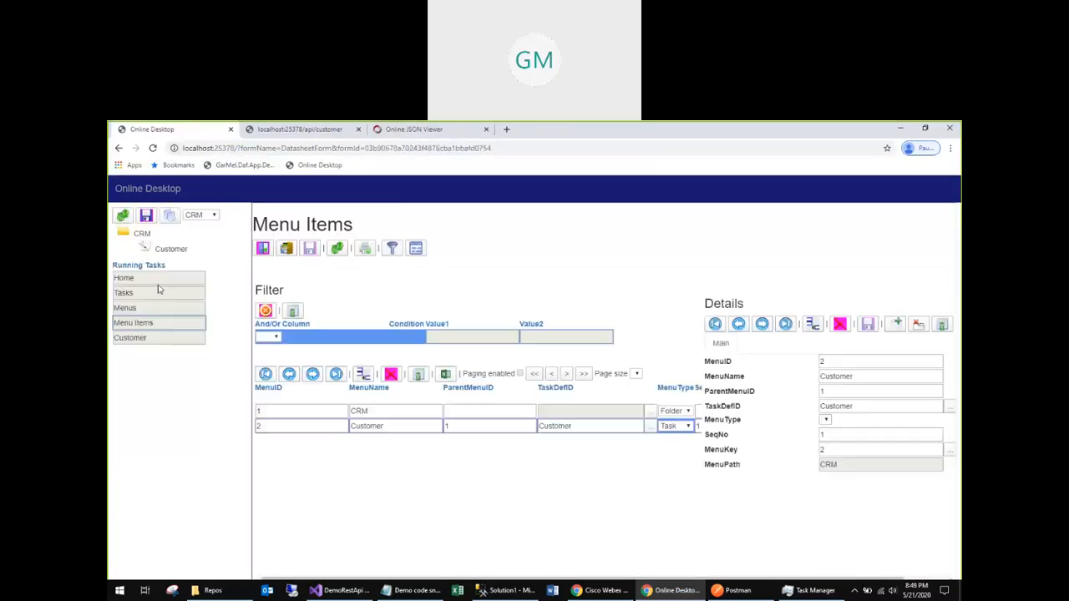
pyautogui.click(148, 339)
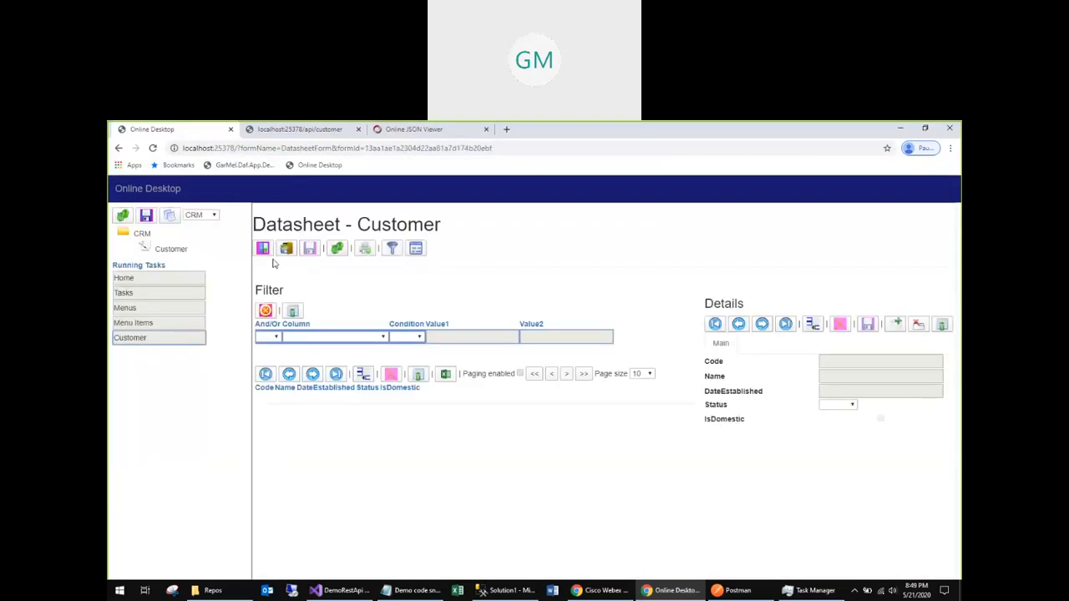
pyautogui.click(267, 251)
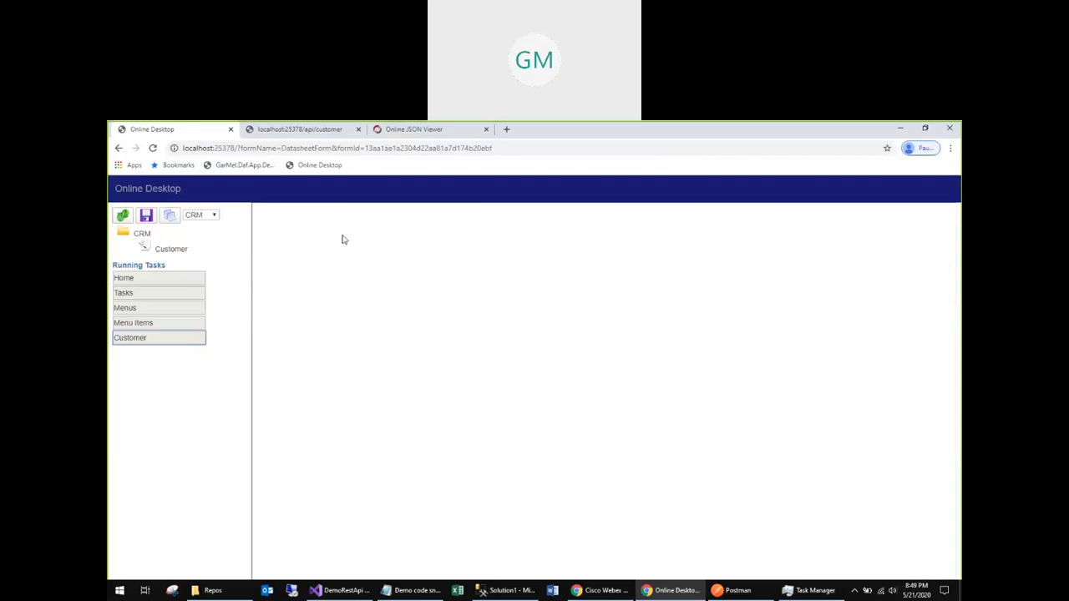
pyautogui.click(170, 251)
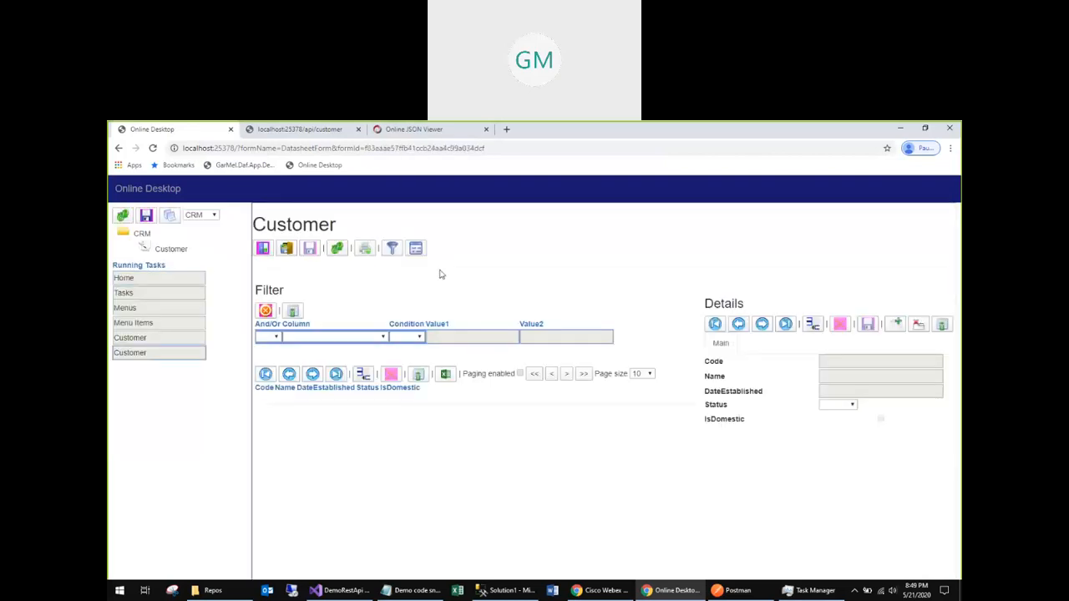
pyautogui.click(336, 251)
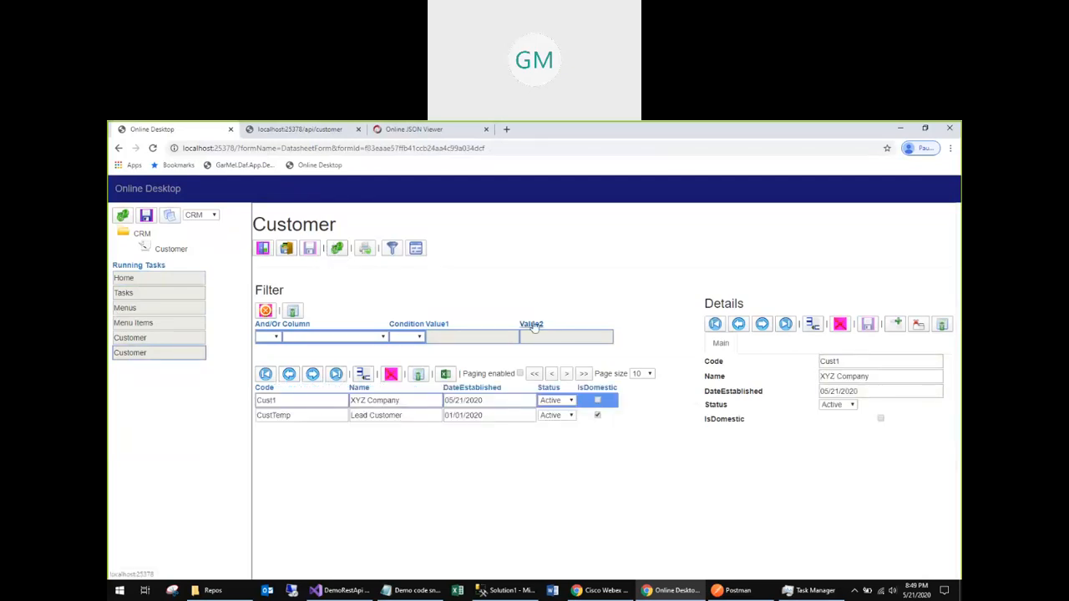
# Alternate between the XYZ Company and Lead Customer rows to view each record's details.
pyautogui.click(318, 415)
pyautogui.click(315, 404)
pyautogui.click(318, 415)
pyautogui.click(322, 406)
pyautogui.click(321, 416)
pyautogui.click(322, 400)
# Open the customer grid's column customization and move the DateEstablished column to the last place.
pyautogui.click(419, 377)
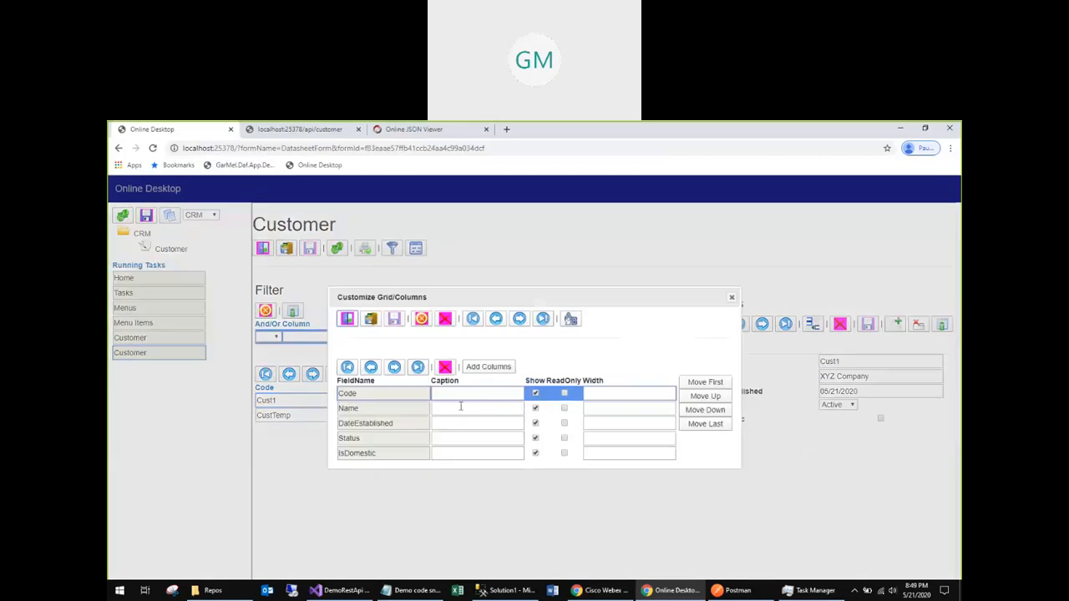
pyautogui.click(460, 408)
pyautogui.click(461, 422)
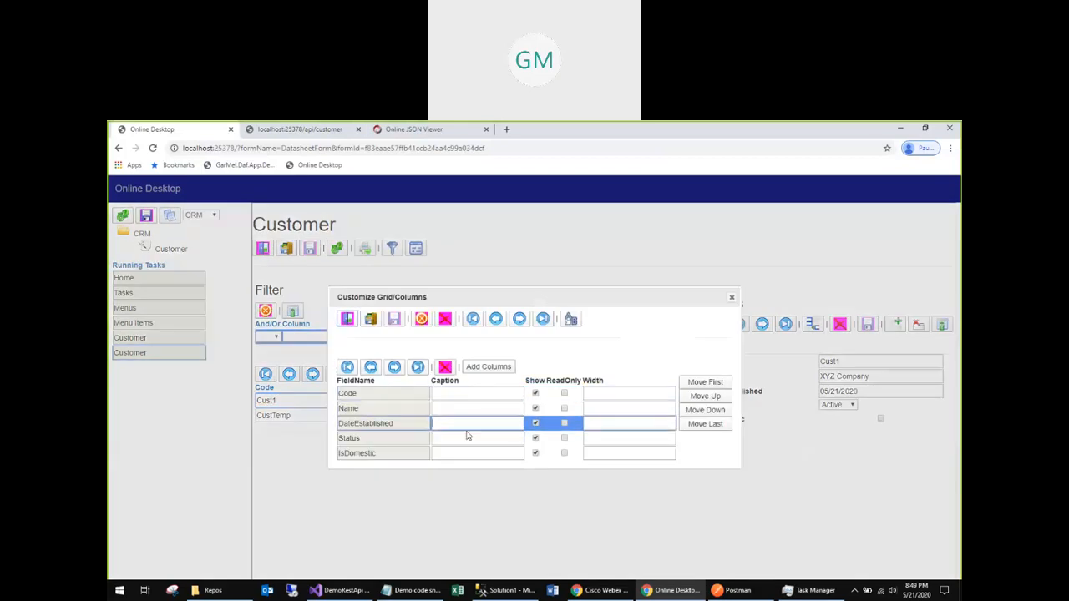
pyautogui.click(702, 424)
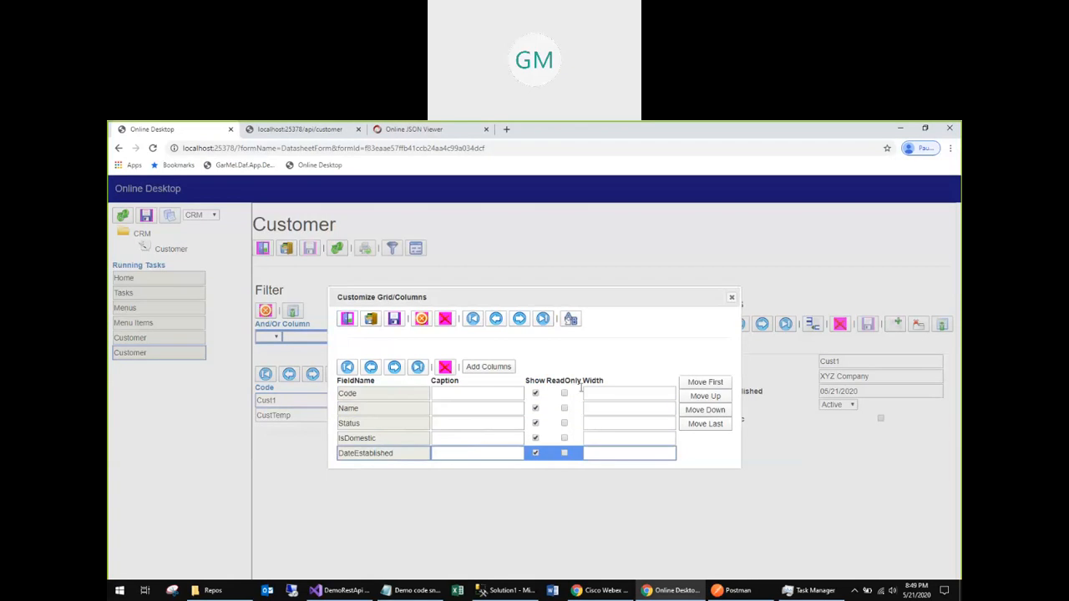
# Make the Code and Name columns read-only and apply the customization to the customer grid.
pyautogui.click(563, 395)
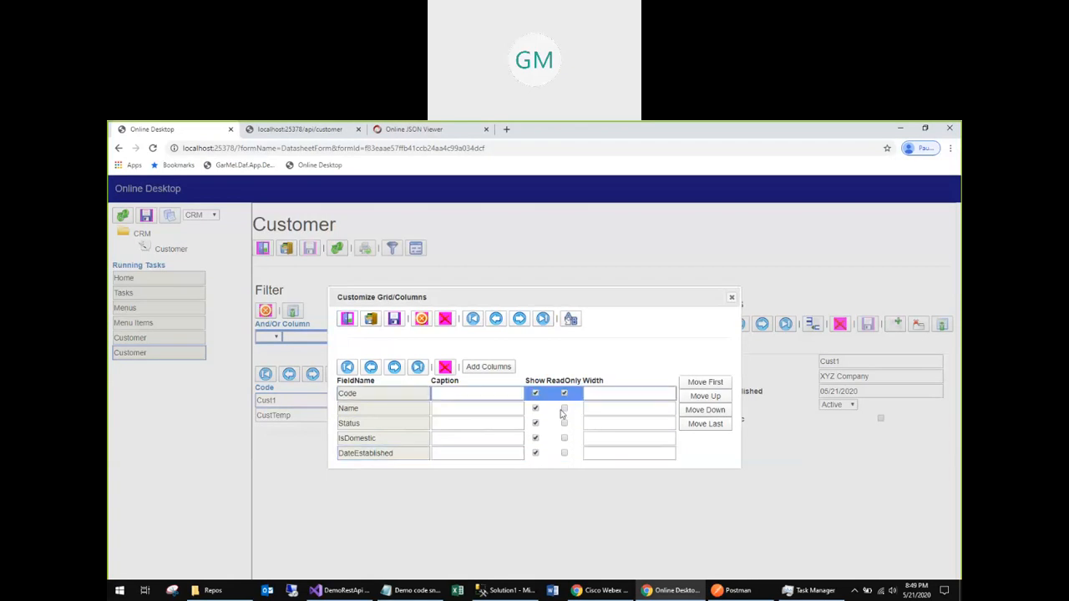
pyautogui.click(564, 409)
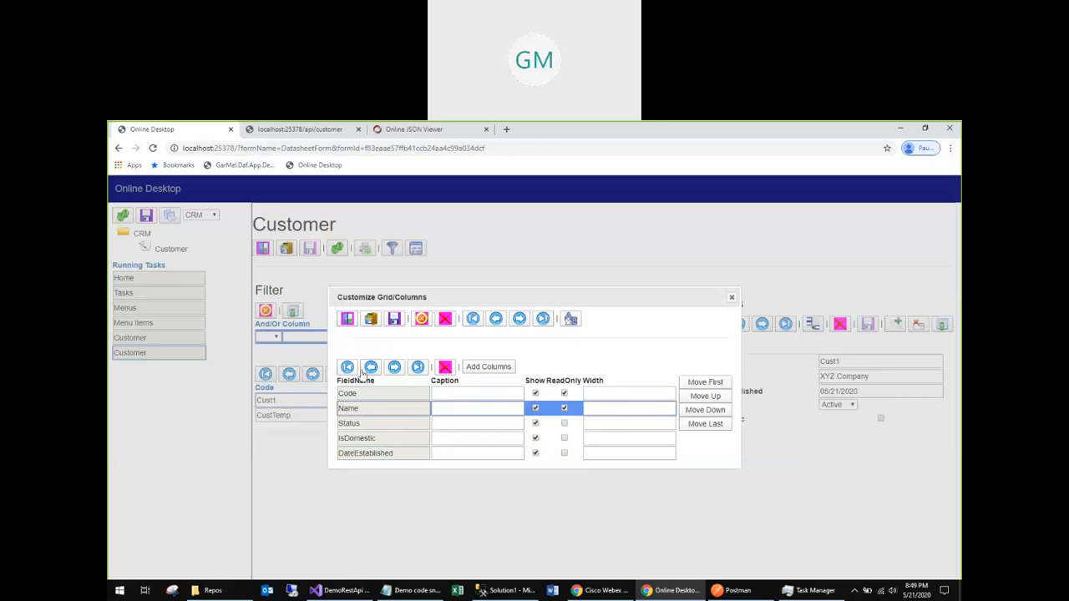
pyautogui.click(371, 320)
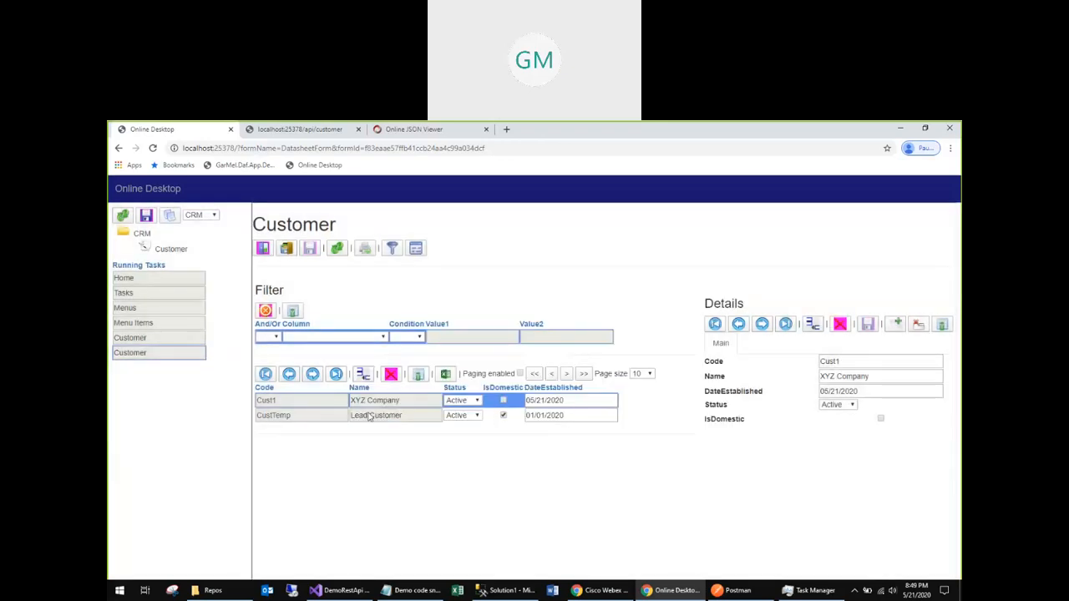
# Select the Lead Customer row and view the field customization of the Details section.
pyautogui.click(298, 416)
pyautogui.click(269, 414)
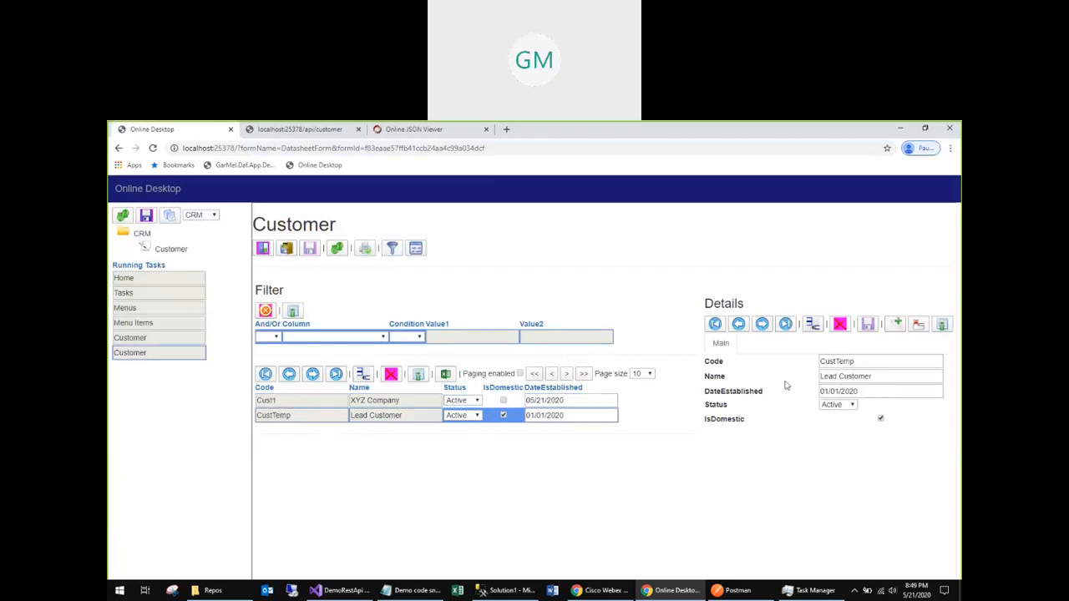
pyautogui.click(943, 326)
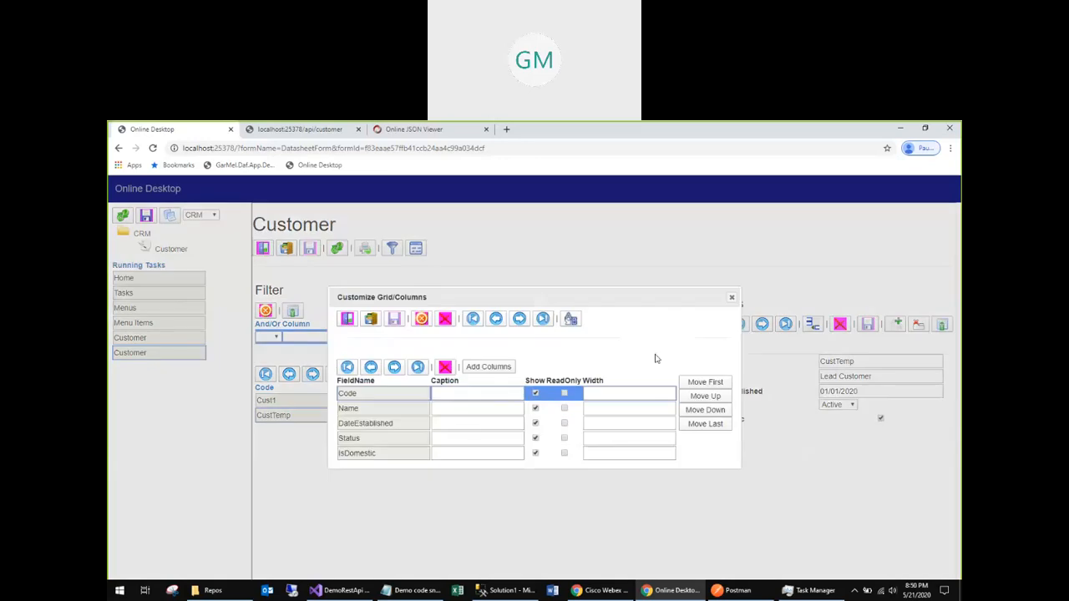
pyautogui.click(729, 299)
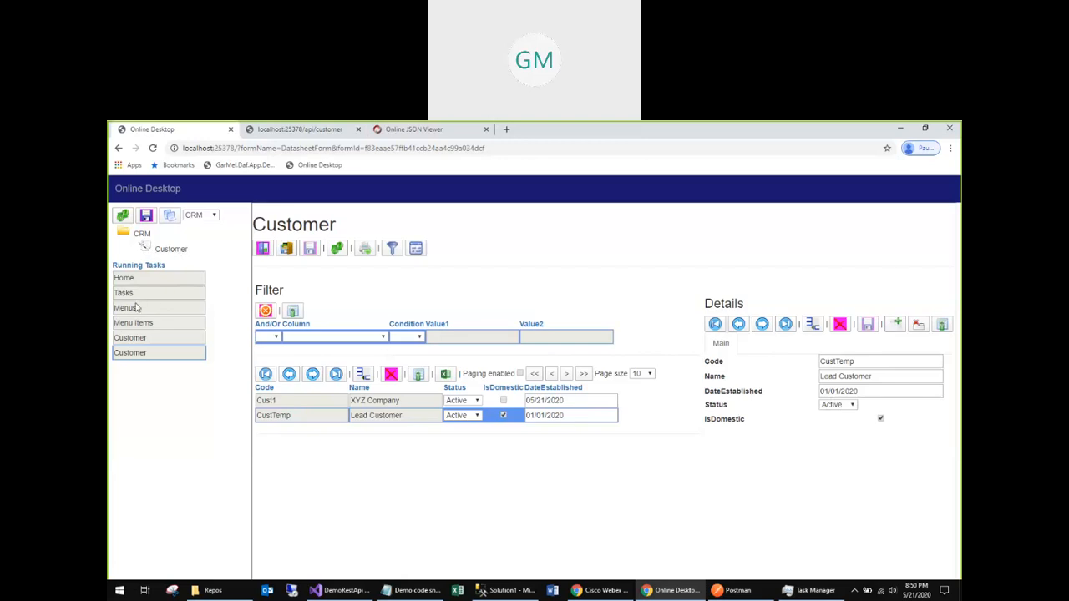
# Switch to the Default navigation set and create a new table named Address in the Tables form.
pyautogui.click(212, 215)
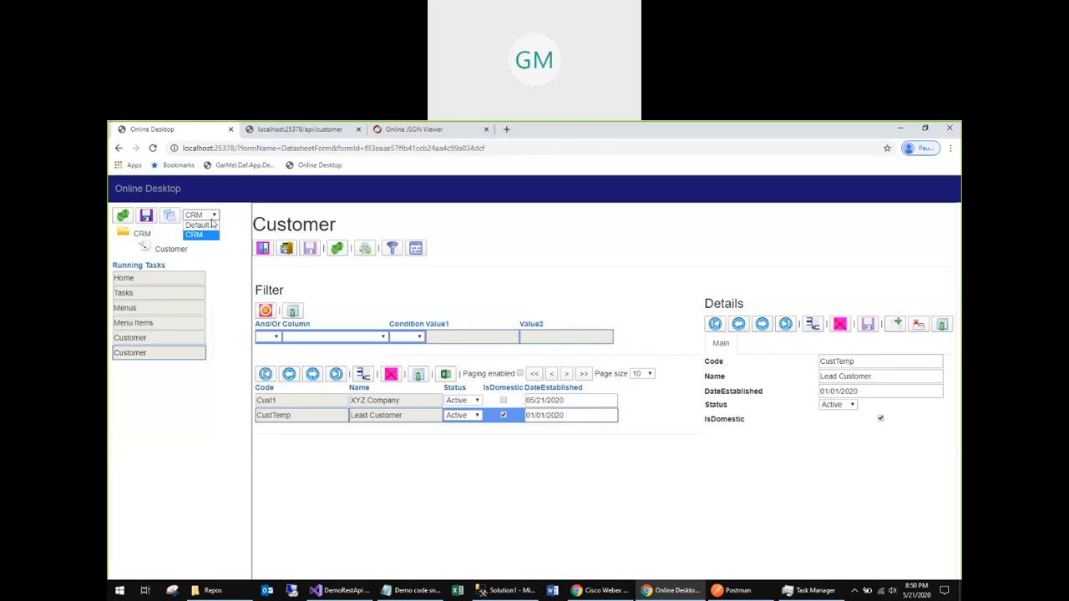
pyautogui.click(205, 225)
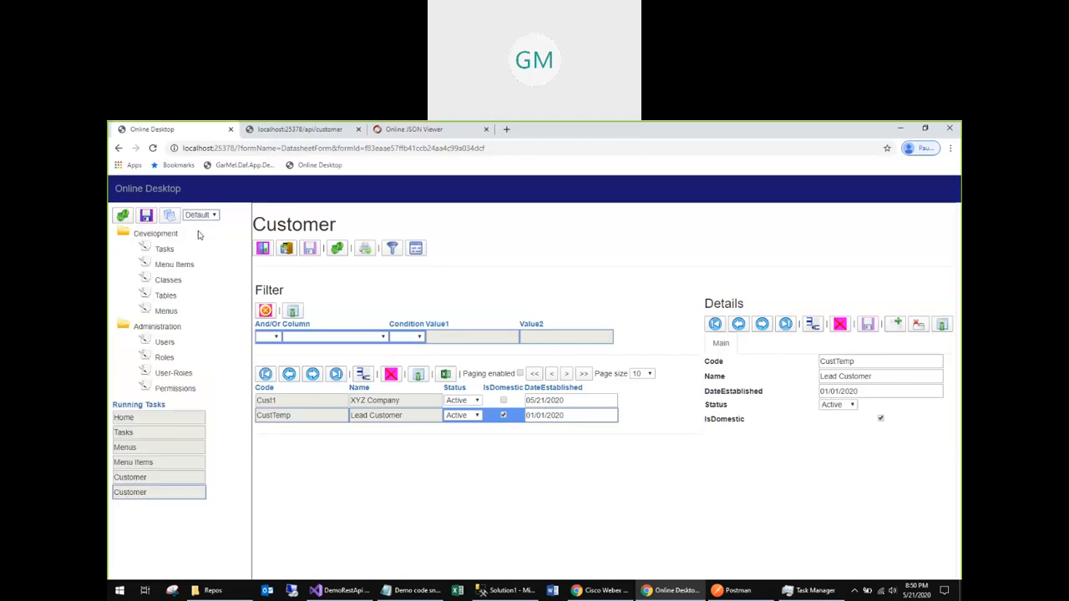
pyautogui.click(166, 297)
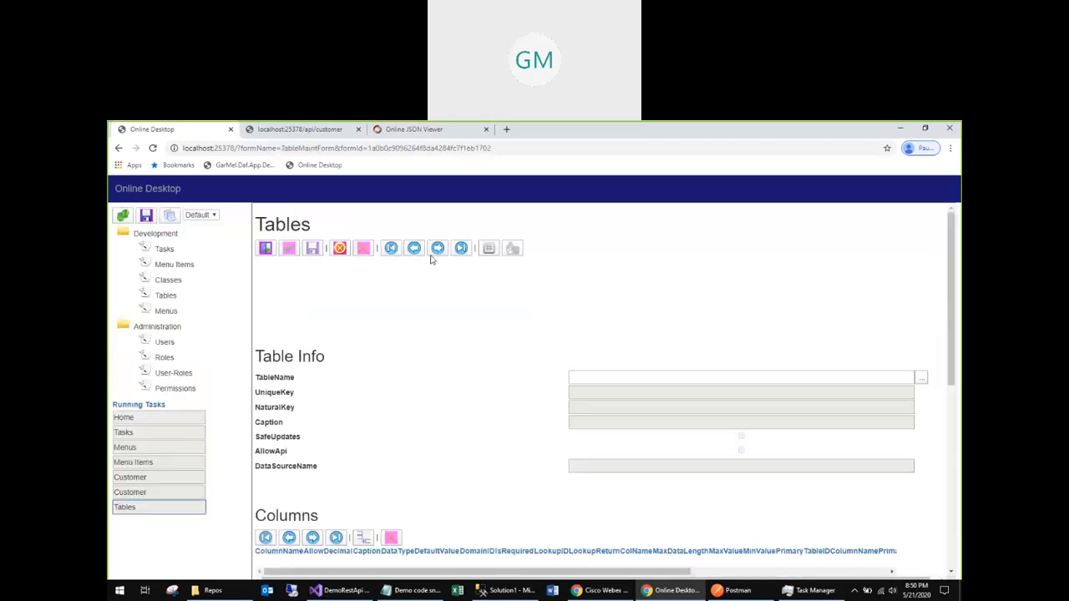
pyautogui.click(488, 249)
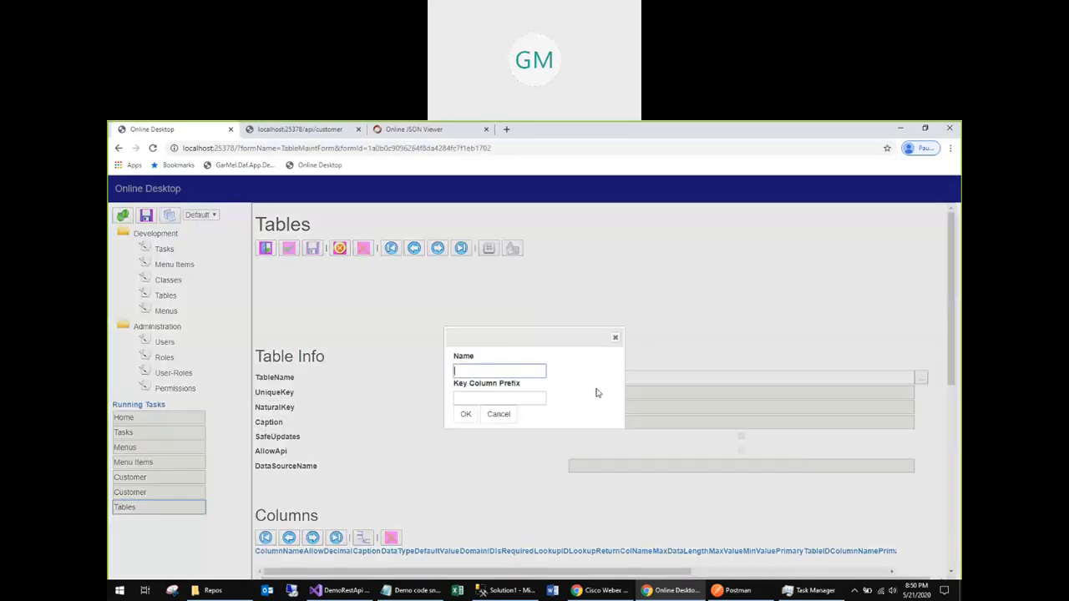
pyautogui.write('Address')
pyautogui.press('Tab')
pyautogui.click(465, 414)
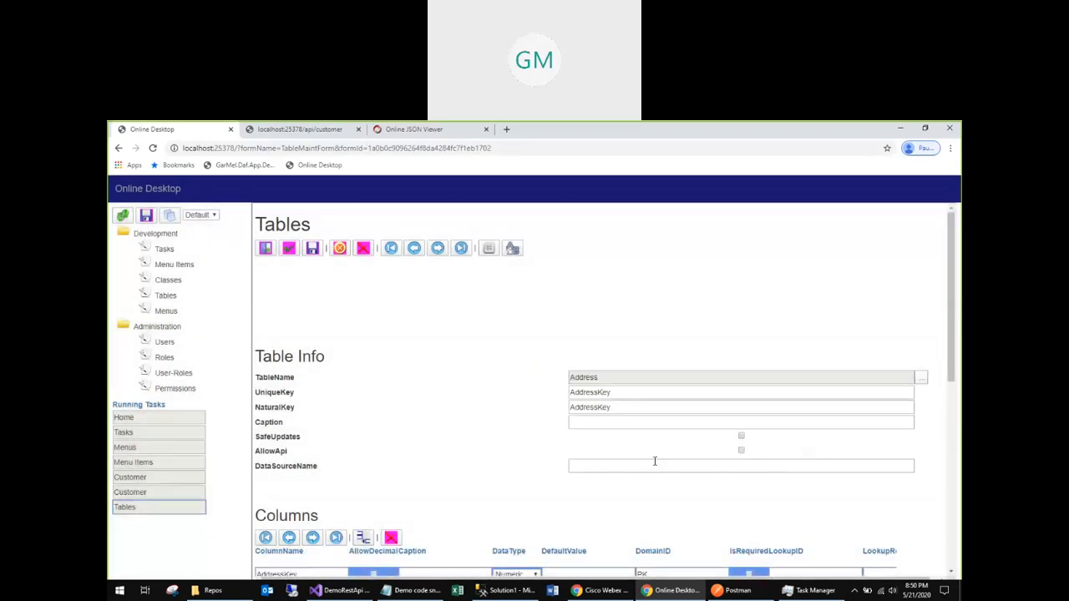
# Enable SafeUpdates for the Address table and add four blank rows to its Columns grid.
pyautogui.scroll(-1, 501, 476)
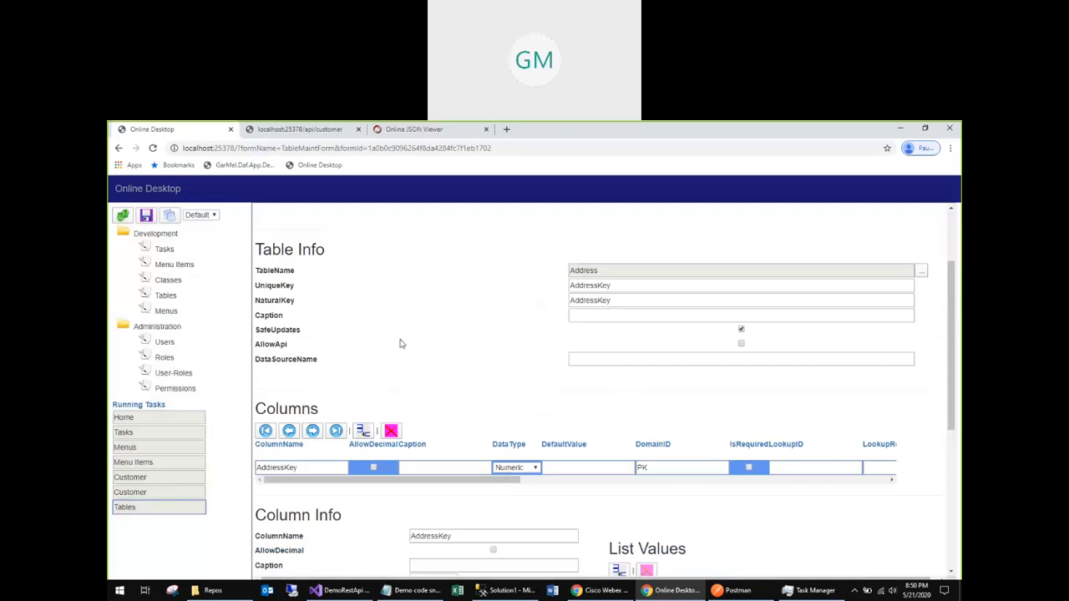
pyautogui.scroll(-1, 396, 358)
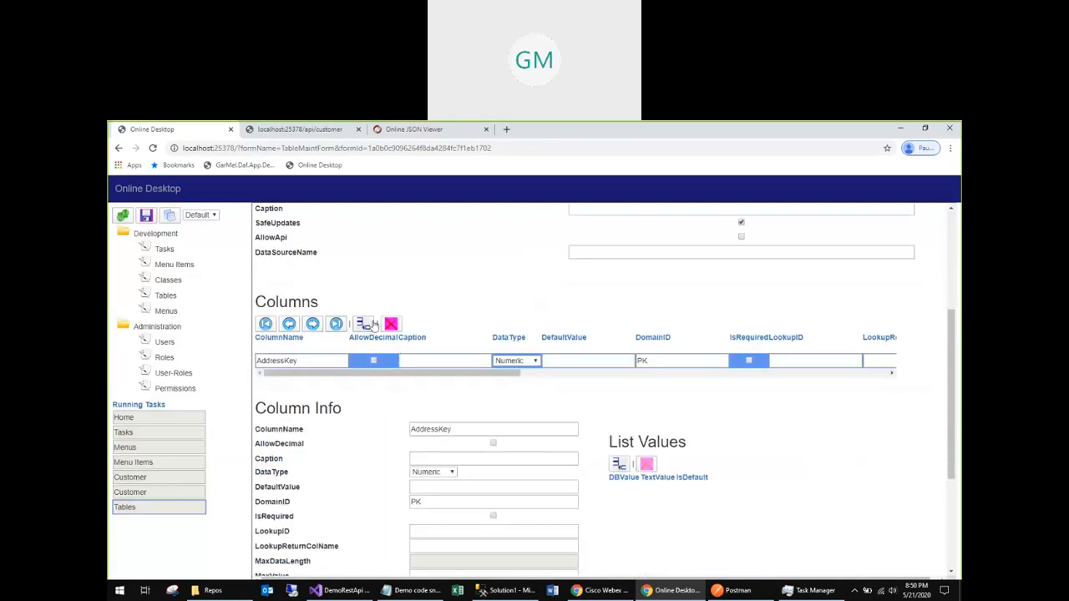
pyautogui.click(361, 324)
pyautogui.click(362, 324)
pyautogui.click(361, 324)
pyautogui.click(362, 324)
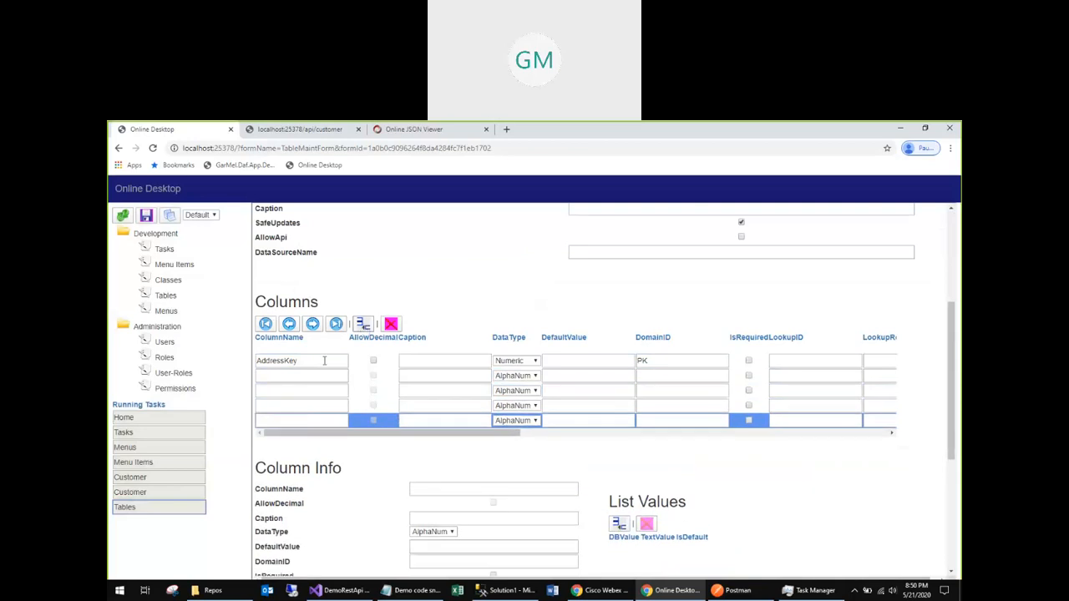
# Name the four blank columns of the Address table Line1, Line2, City and State.
pyautogui.click(296, 378)
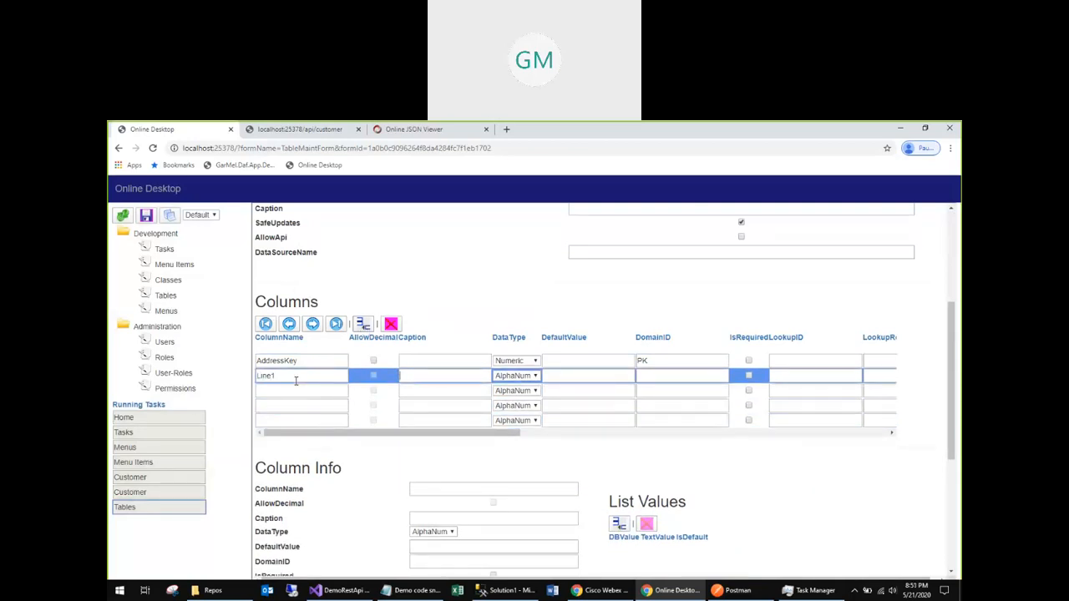
pyautogui.click(306, 391)
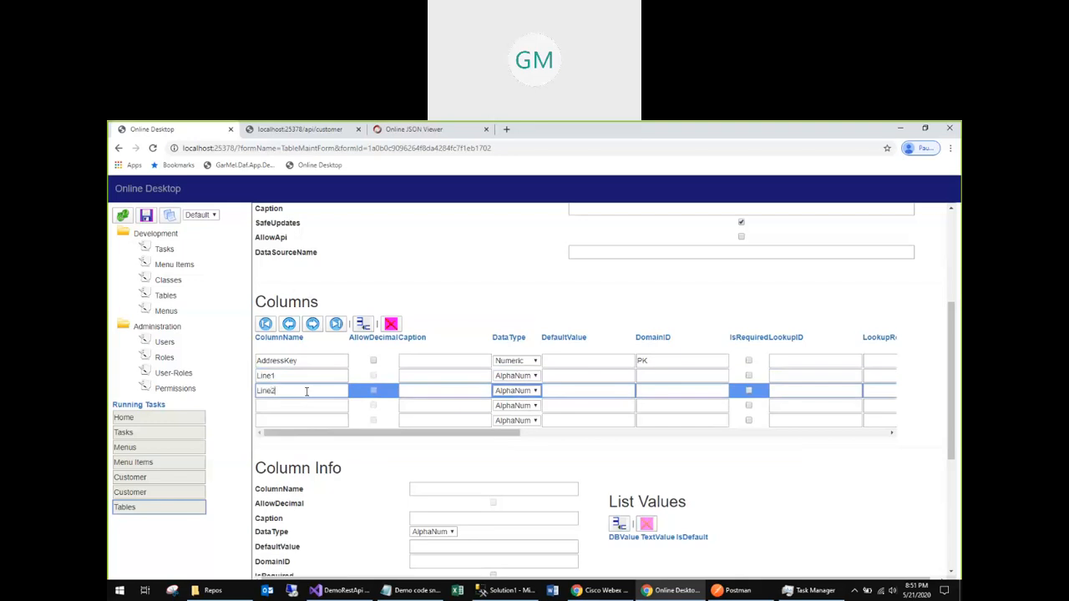
pyautogui.click(307, 405)
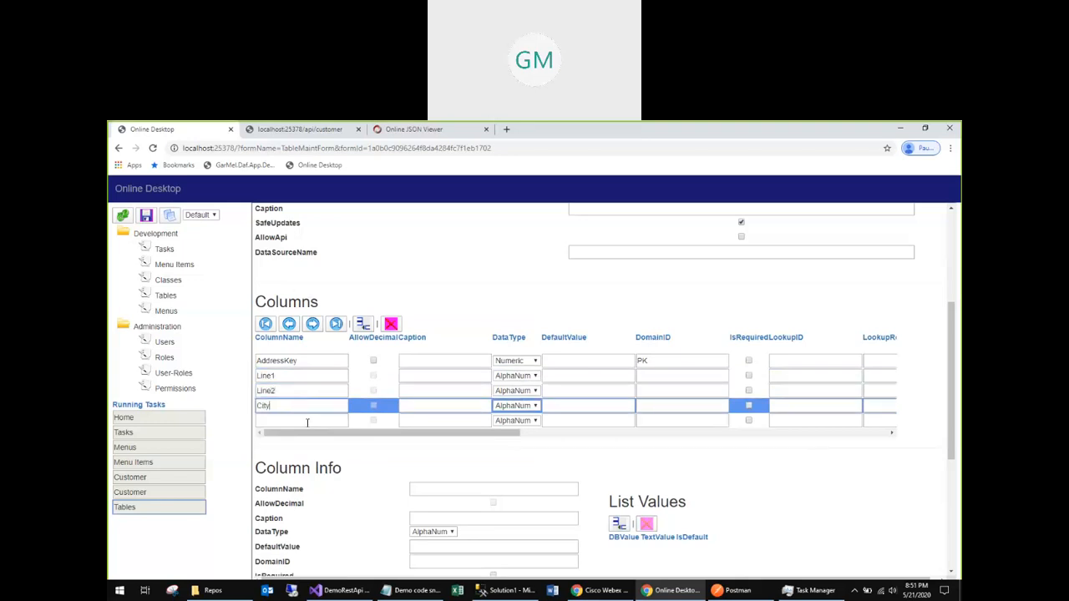
pyautogui.click(306, 421)
pyautogui.write('State')
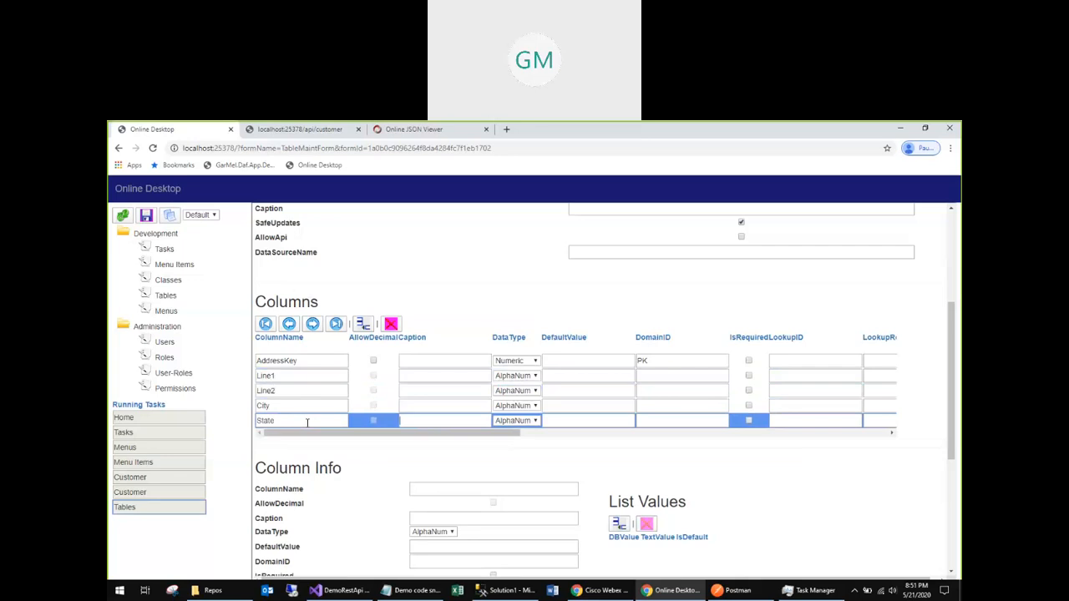
# Add two more columns, Zip and Country, to the Address table and save the table.
pyautogui.click(362, 324)
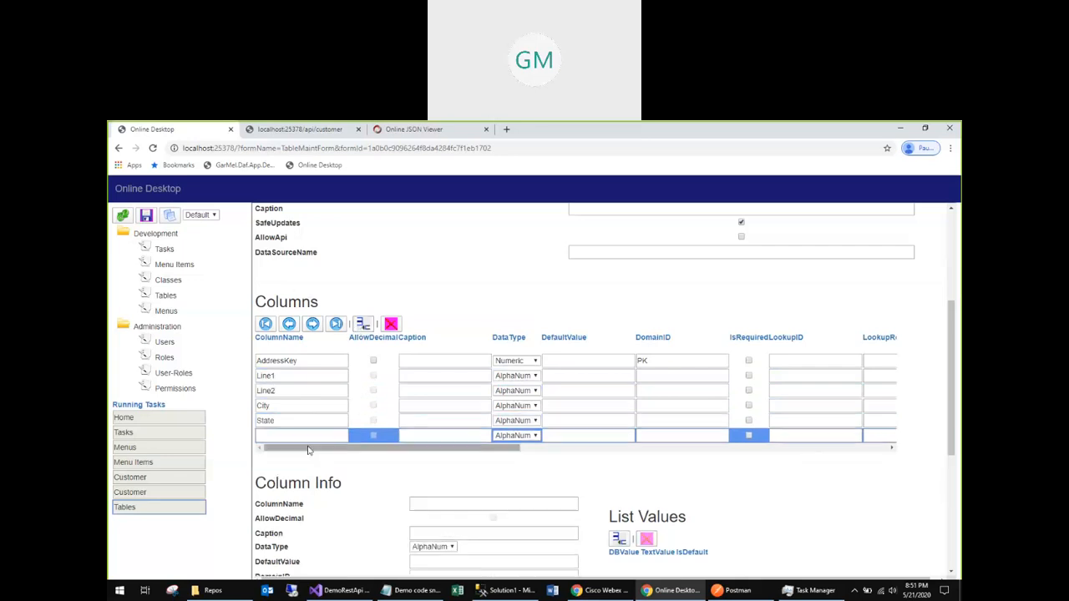
pyautogui.click(308, 425)
pyautogui.click(324, 433)
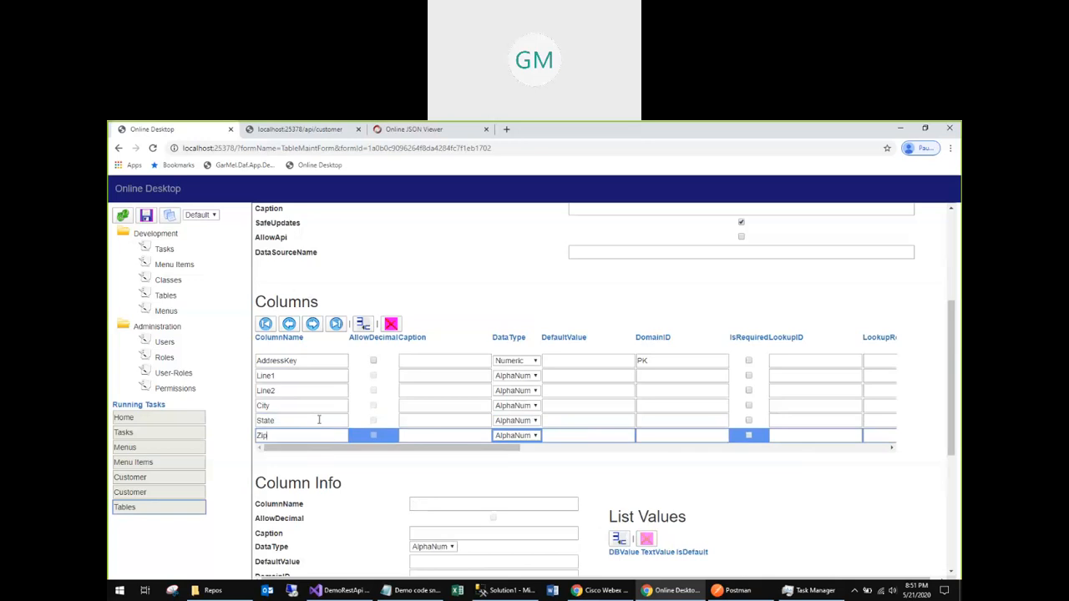
pyautogui.click(319, 419)
pyautogui.click(308, 437)
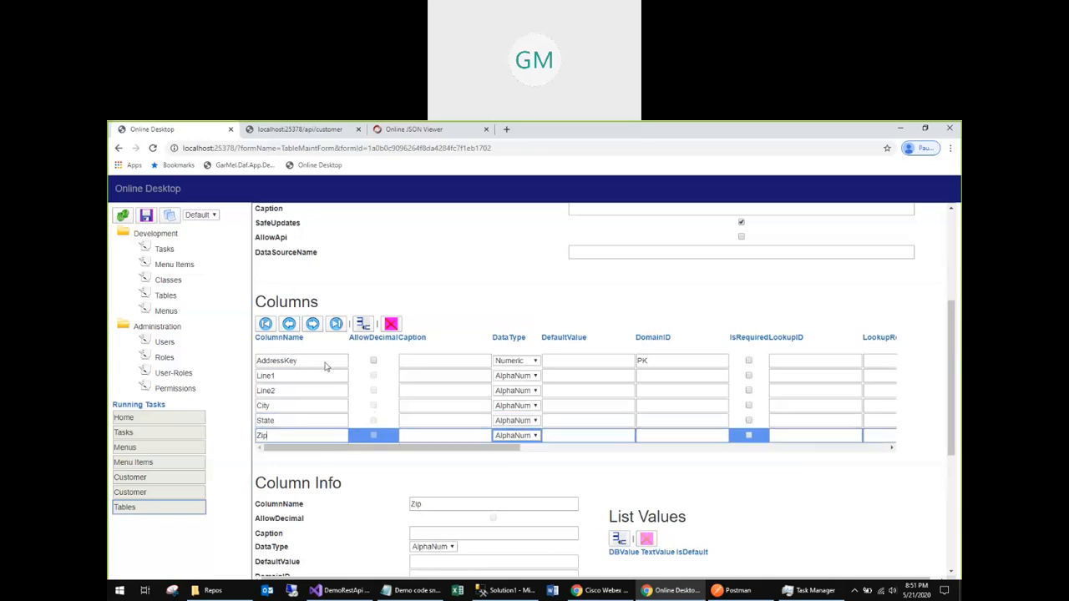
pyautogui.click(362, 324)
pyautogui.write('Country')
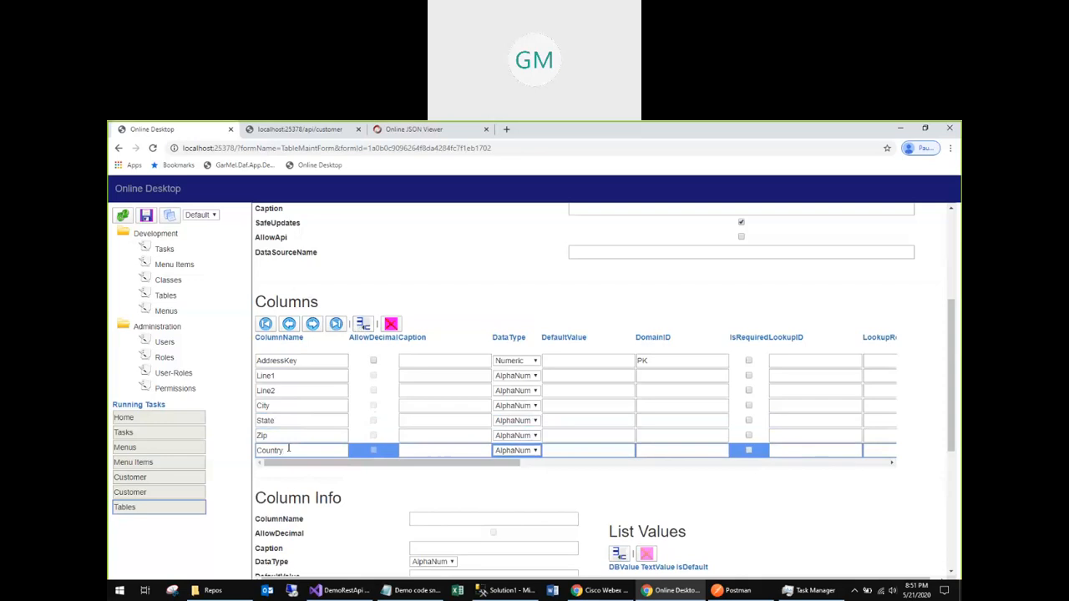
pyautogui.click(292, 434)
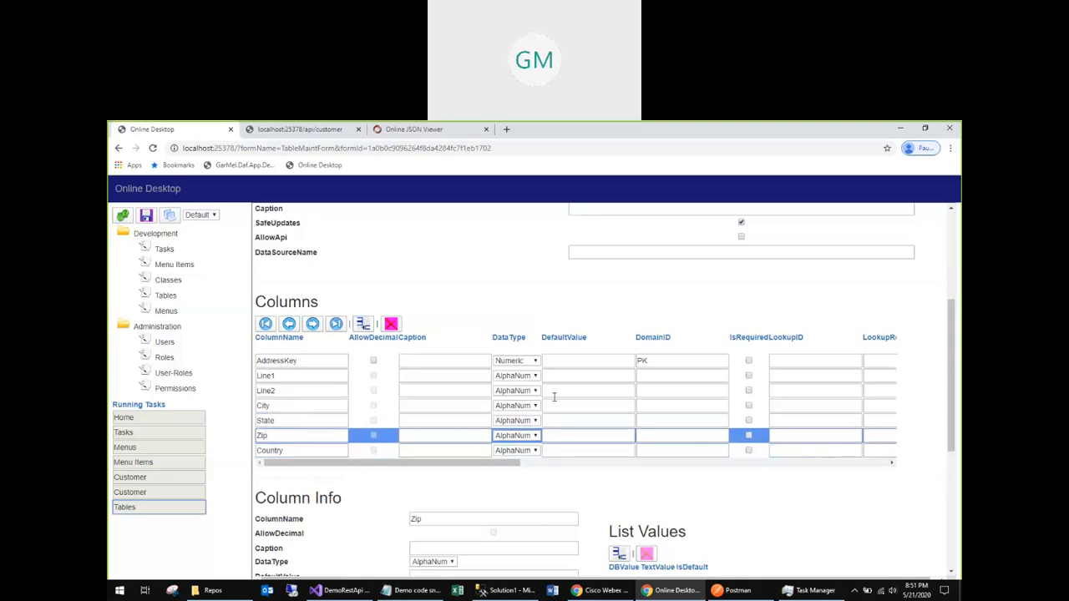
pyautogui.scroll(-2, 366, 409)
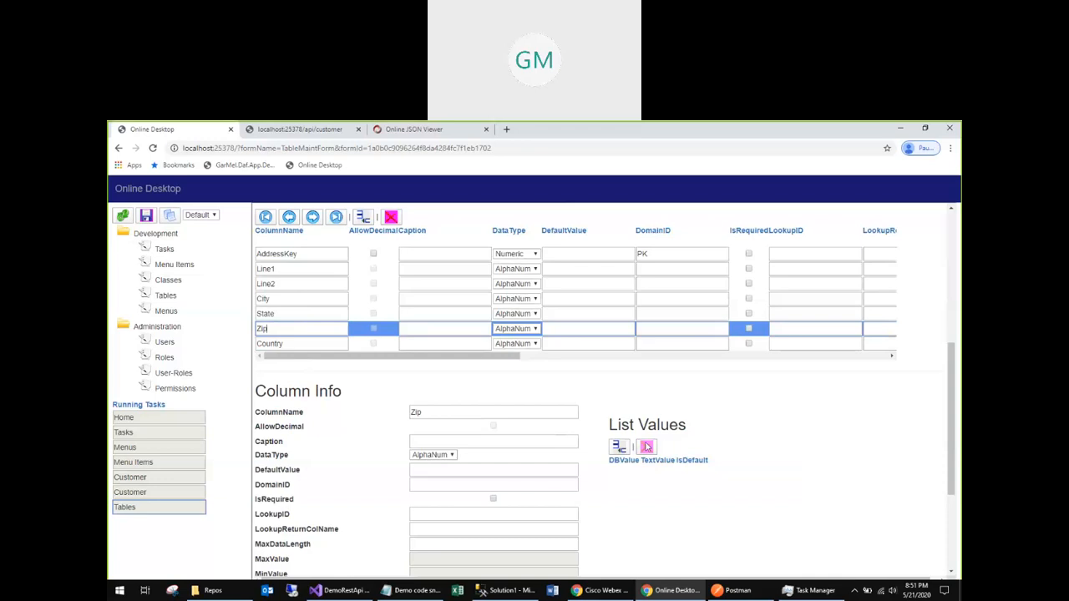
pyautogui.scroll(6, 644, 446)
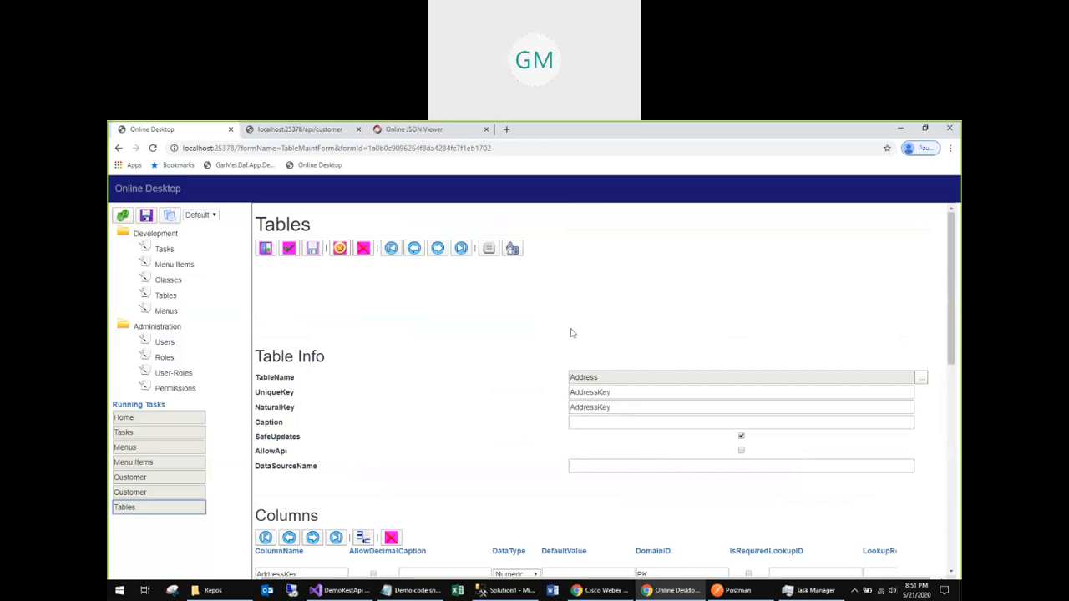
# Clear the Tables form and load the Customer table from the table lookup.
pyautogui.click(339, 248)
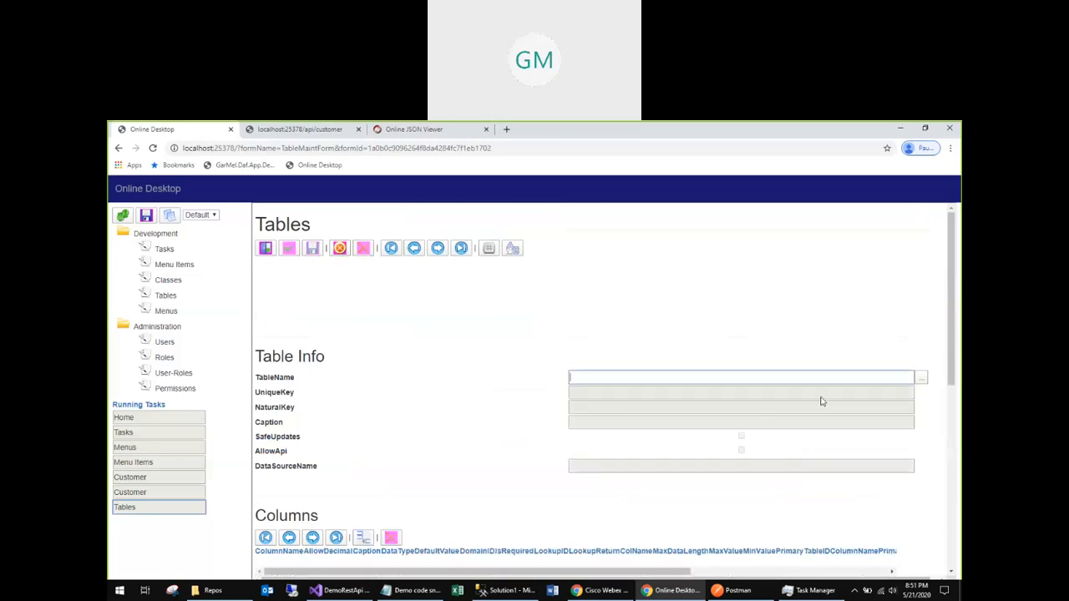
pyautogui.click(921, 378)
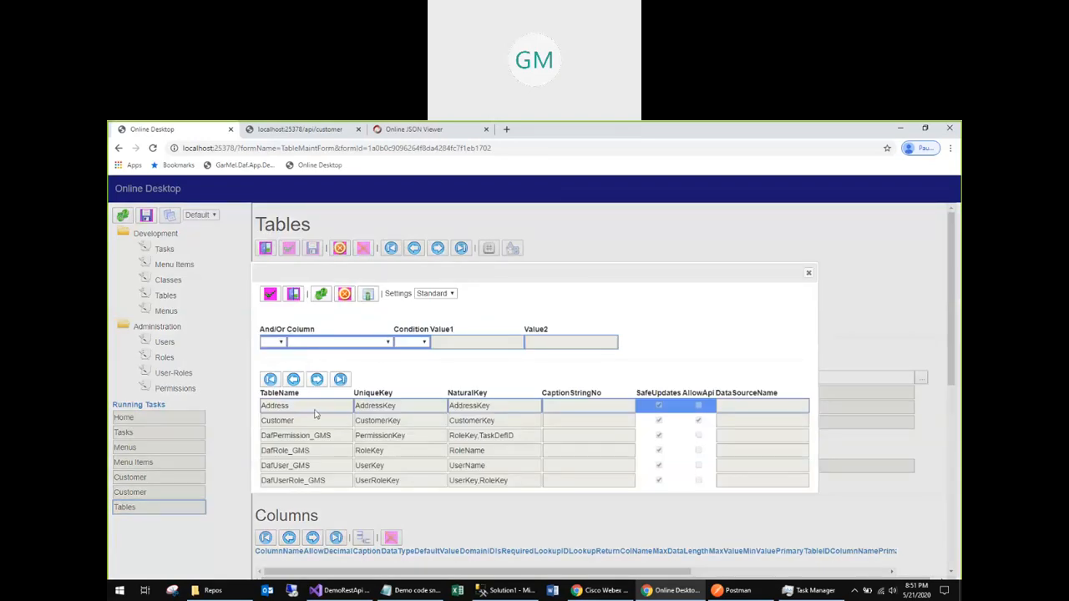
pyautogui.click(305, 422)
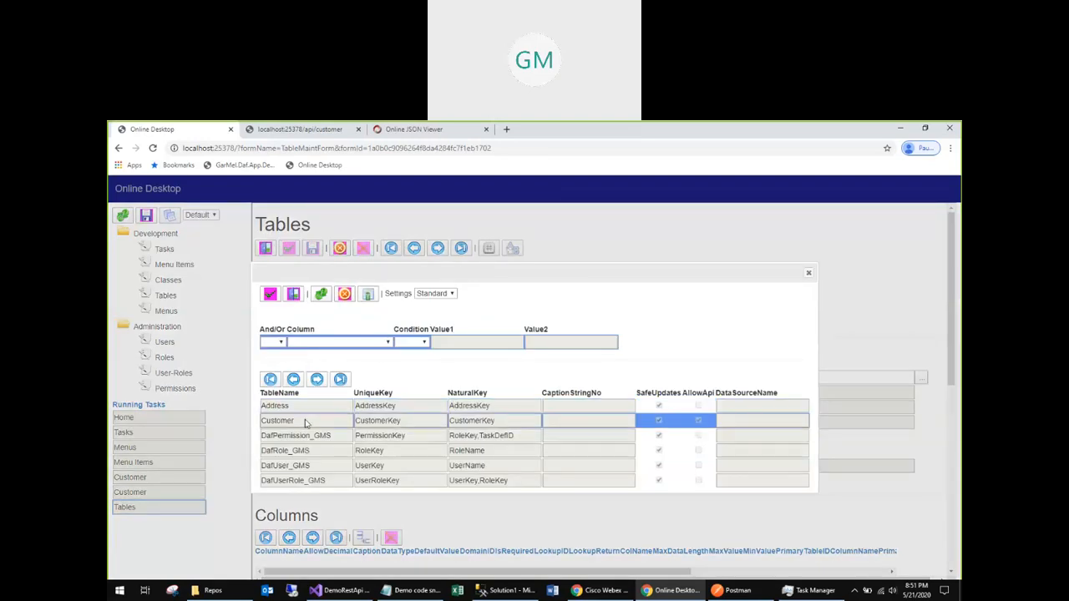
pyautogui.click(270, 296)
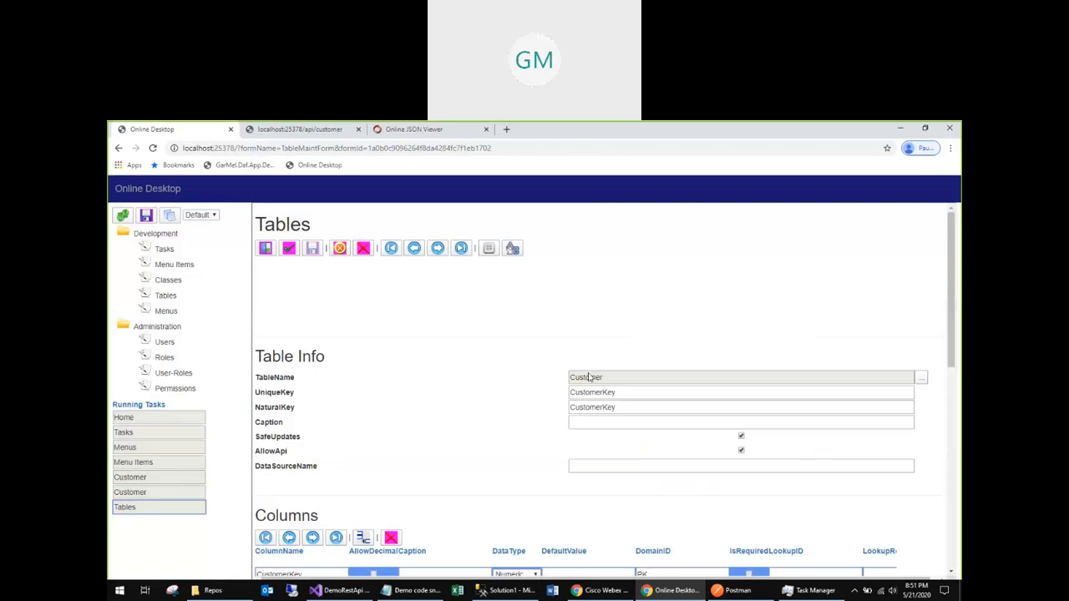
# Add an AddressKey column to the Customer table with data type Numeric and DomainID FK.
pyautogui.scroll(-3, 631, 446)
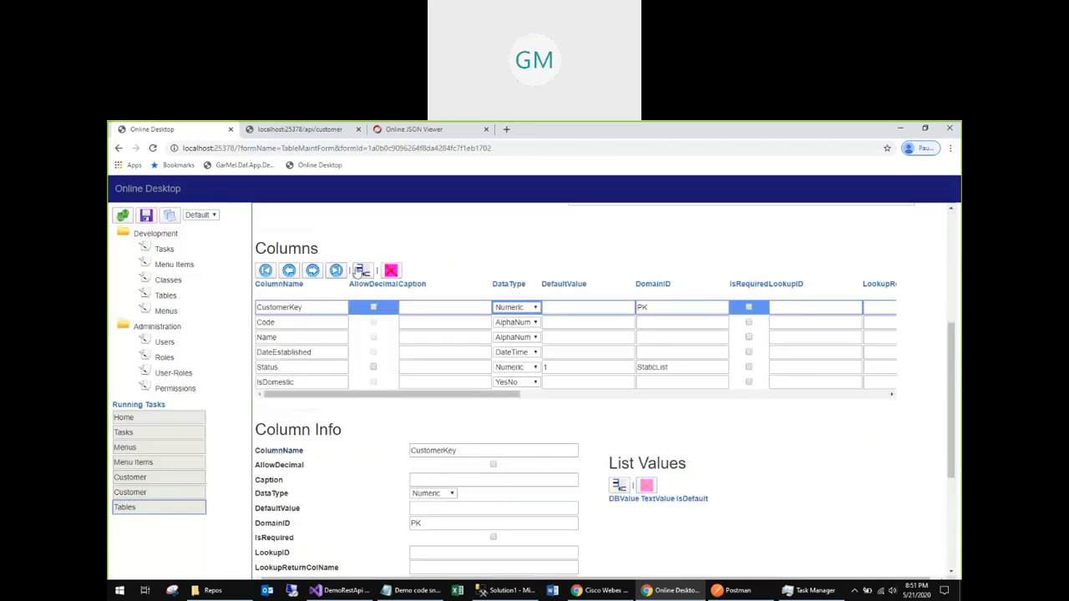
pyautogui.click(361, 271)
pyautogui.click(293, 395)
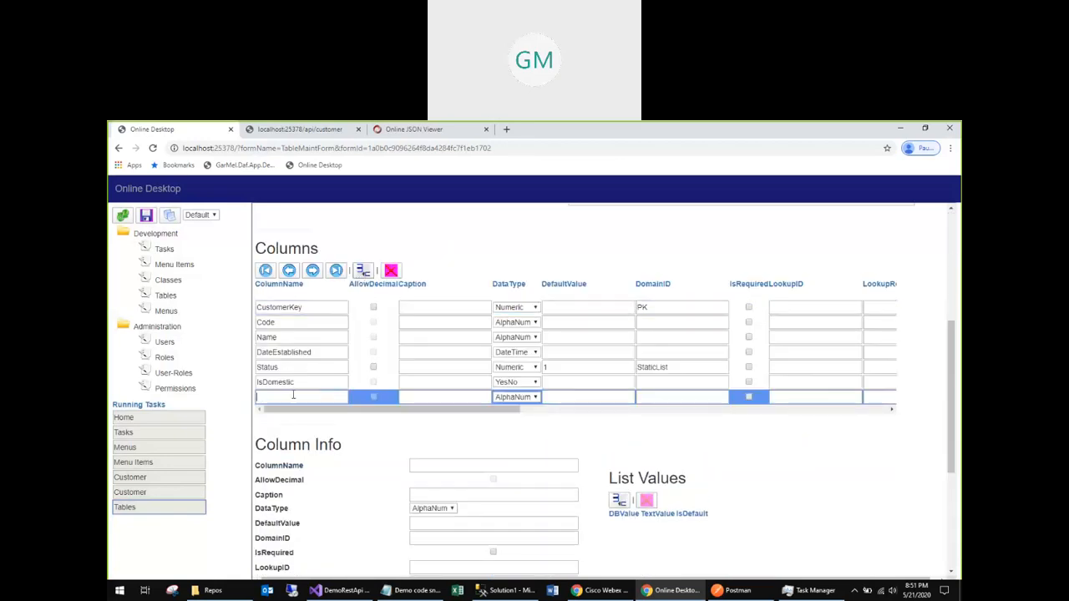
pyautogui.write('AddressKey')
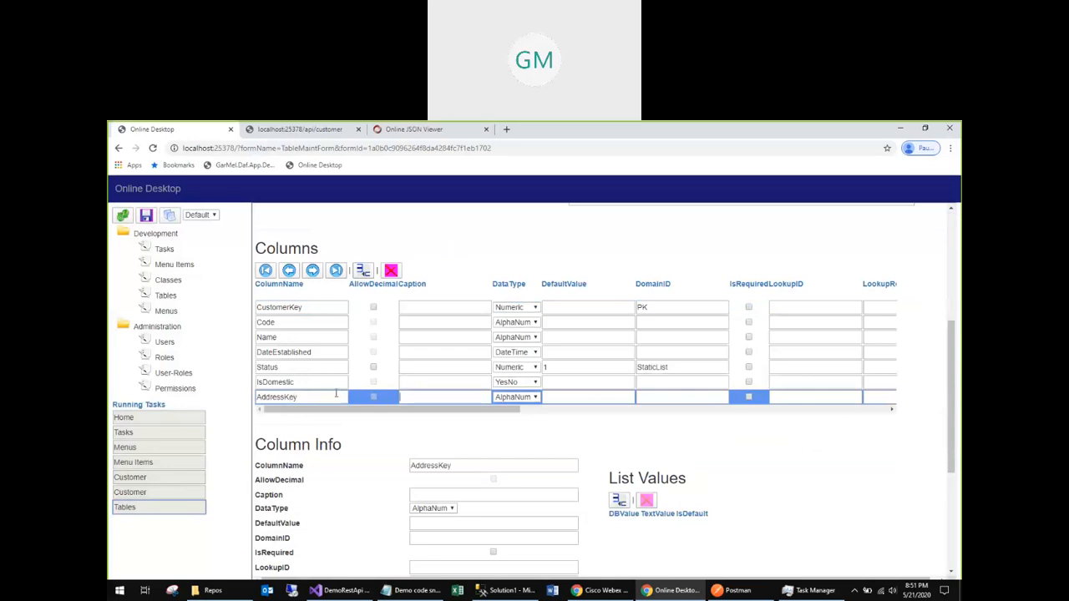
pyautogui.click(526, 398)
pyautogui.click(511, 426)
pyautogui.click(664, 395)
pyautogui.write('FK')
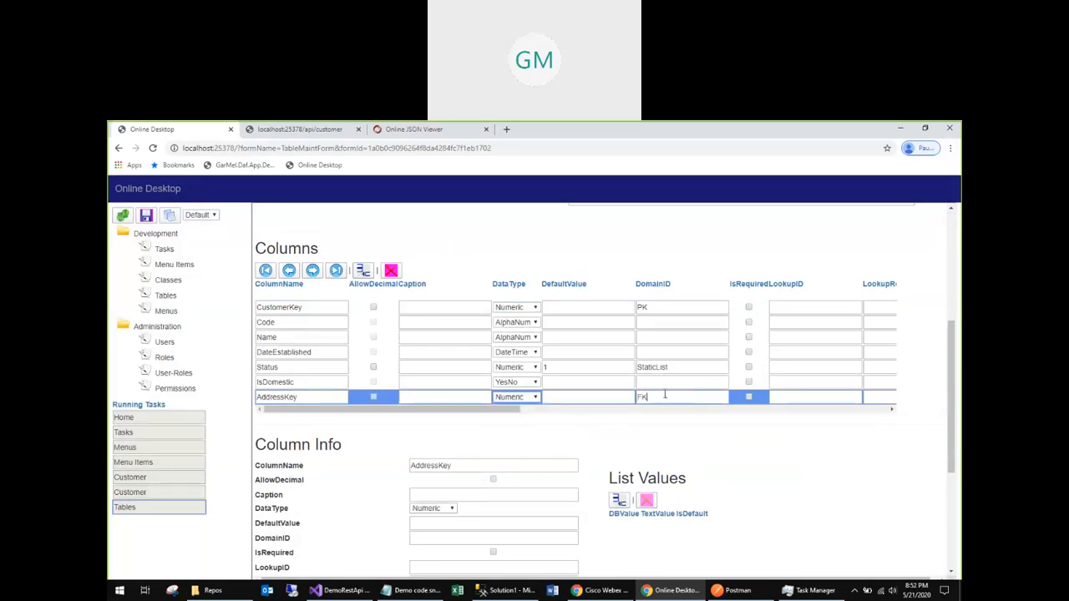
# Add Address as a one-to-one child table of Customer, with the child logical name Address.
pyautogui.scroll(-3, 678, 458)
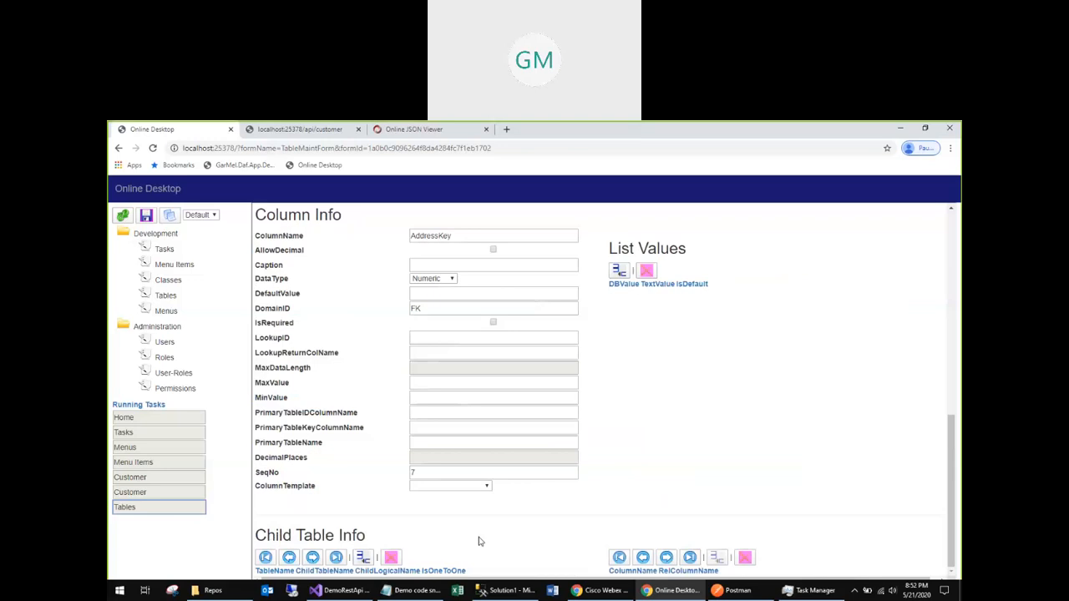
pyautogui.click(361, 557)
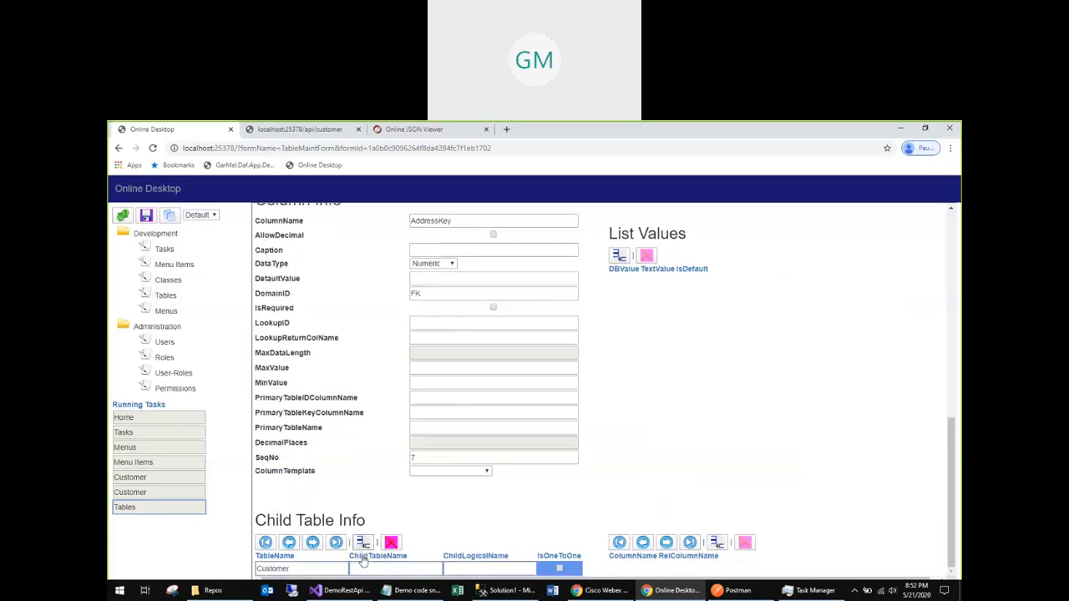
pyautogui.click(370, 569)
pyautogui.write('Address')
pyautogui.press('Tab')
pyautogui.doubleClick(361, 569)
pyautogui.hotkey('ctrl', 'c')
pyautogui.click(479, 569)
pyautogui.hotkey('ctrl', 'v')
# Relate the Address child table through AddressKey as both ColumnName and RelColumnName, and save the Customer table.
pyautogui.click(716, 543)
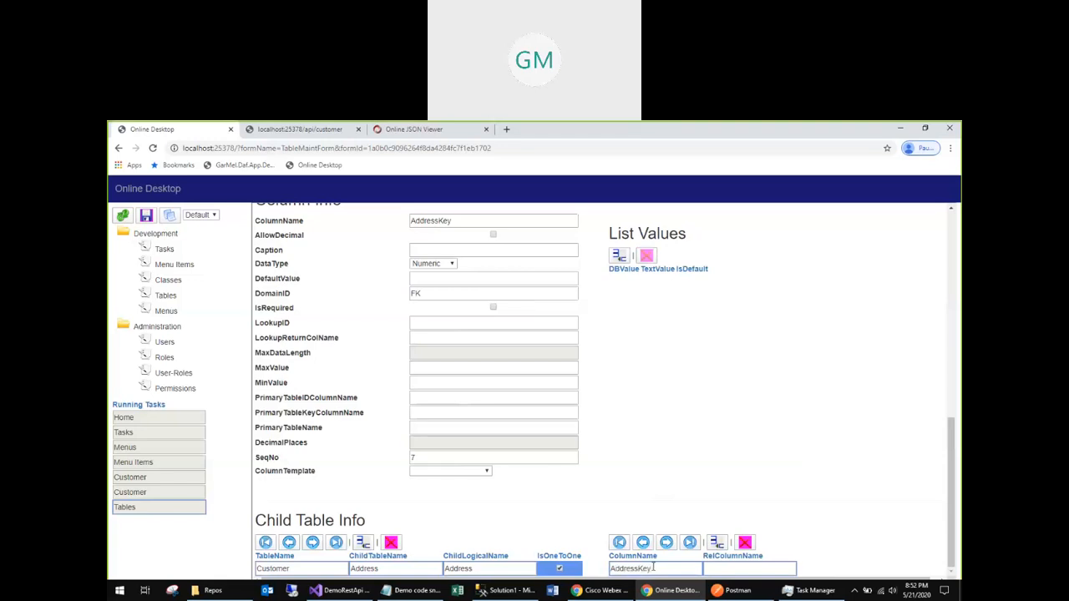
pyautogui.doubleClick(632, 569)
pyautogui.hotkey('ctrl', 'c')
pyautogui.click(743, 569)
pyautogui.hotkey('ctrl', 'v')
pyautogui.scroll(2, 852, 552)
pyautogui.scroll(-2, 852, 552)
pyautogui.scroll(4, 852, 552)
pyautogui.scroll(5, 273, 307)
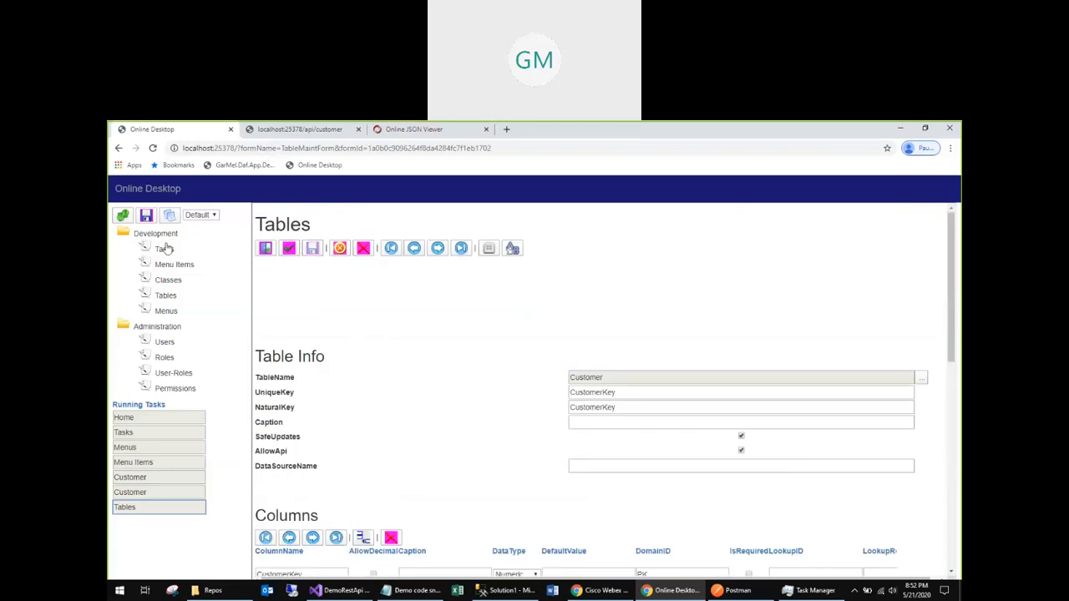
# Close the running second Customer datasheet and reopen Customer from the CRM navigation set.
pyautogui.click(131, 493)
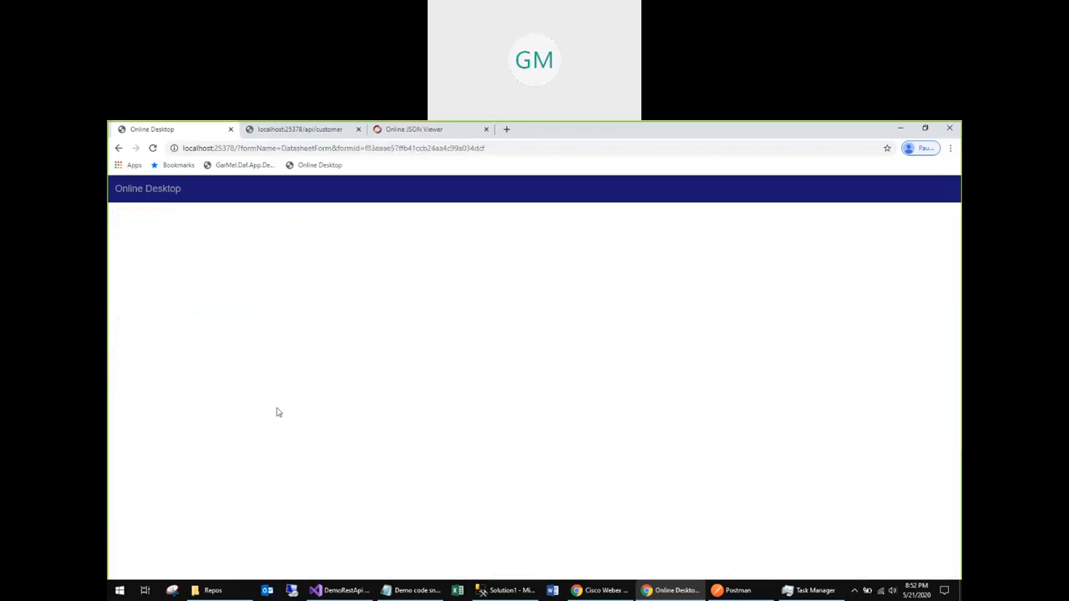
pyautogui.click(262, 249)
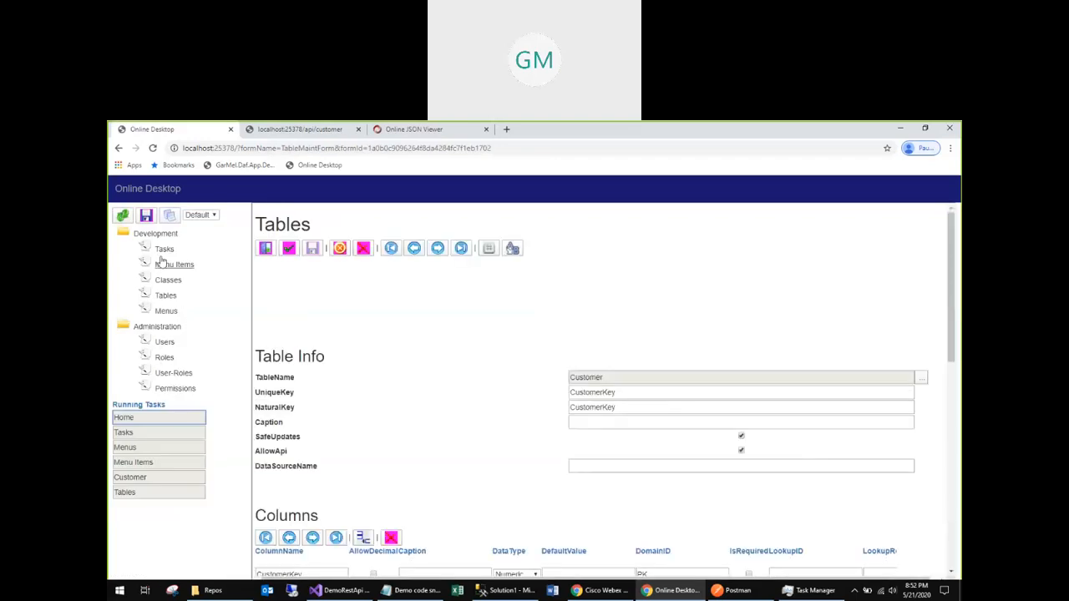
pyautogui.click(200, 215)
pyautogui.click(199, 237)
pyautogui.click(184, 249)
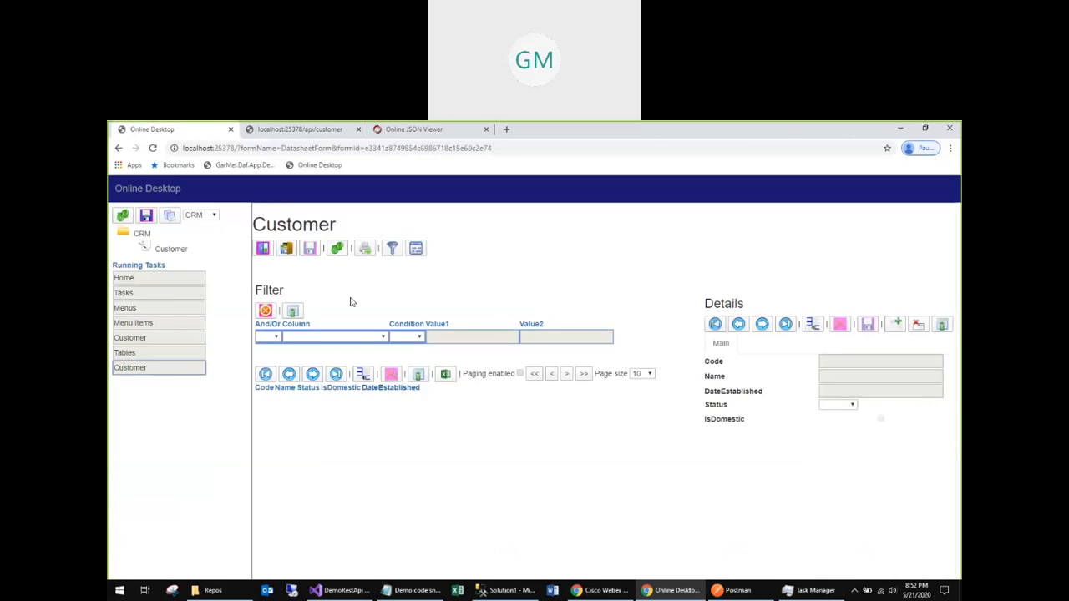
# Add a second view named Address to the Customer details and accept the view list.
pyautogui.click(896, 325)
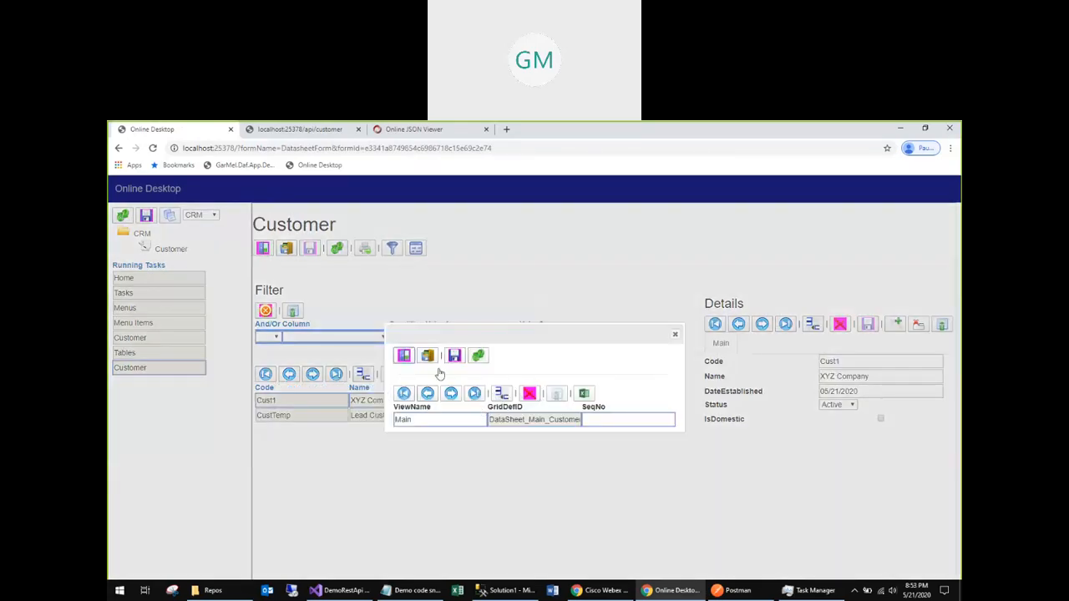
pyautogui.click(461, 439)
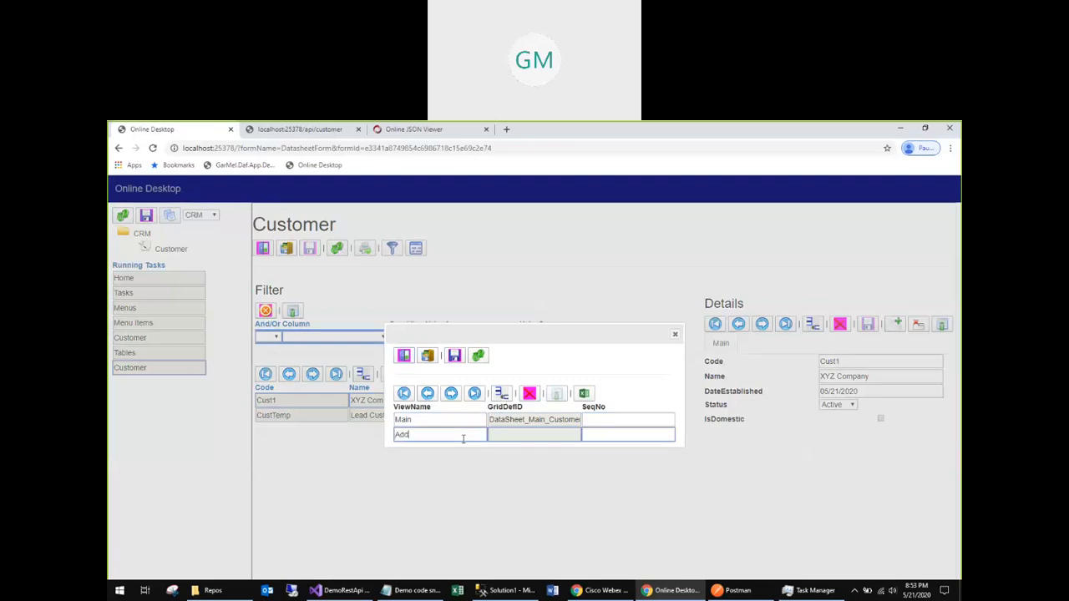
pyautogui.press('Tab')
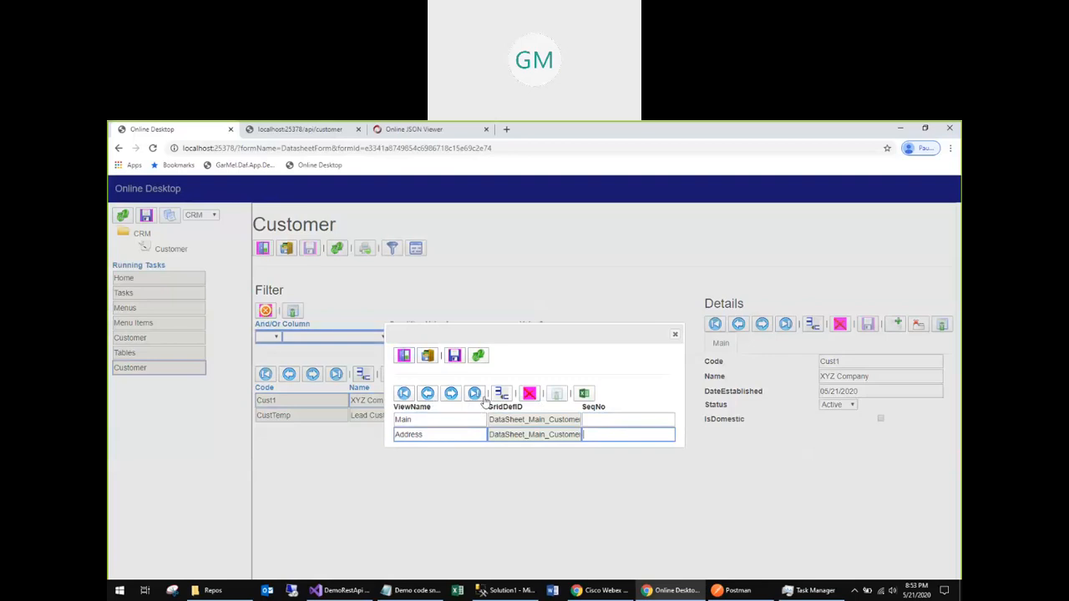
pyautogui.click(403, 358)
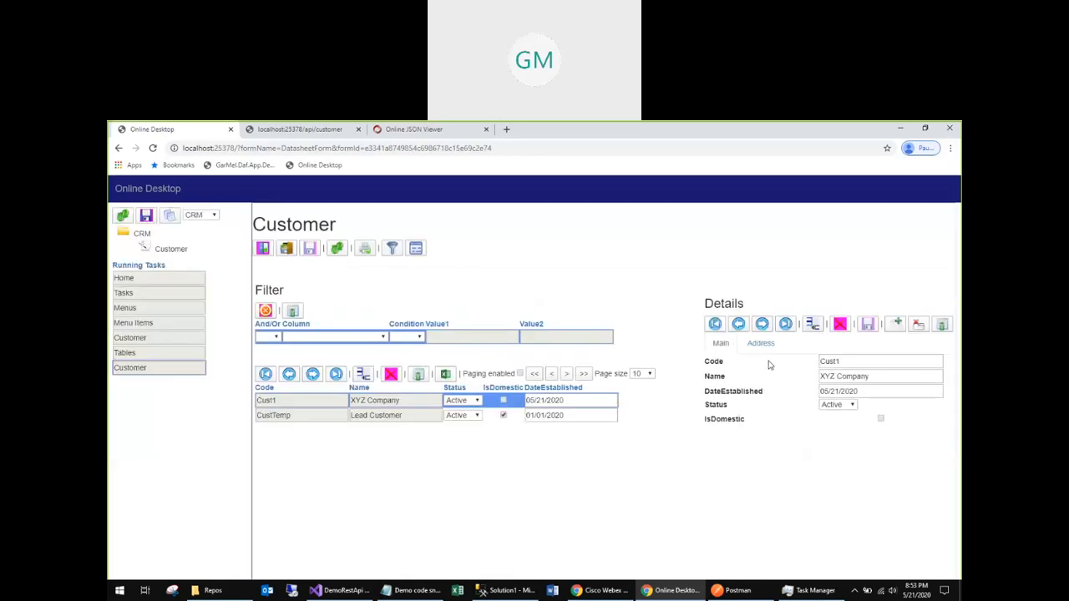
# Add the Line1, Line2, City, State, Zip and Country columns to the Address details view and accept the customization.
pyautogui.click(761, 344)
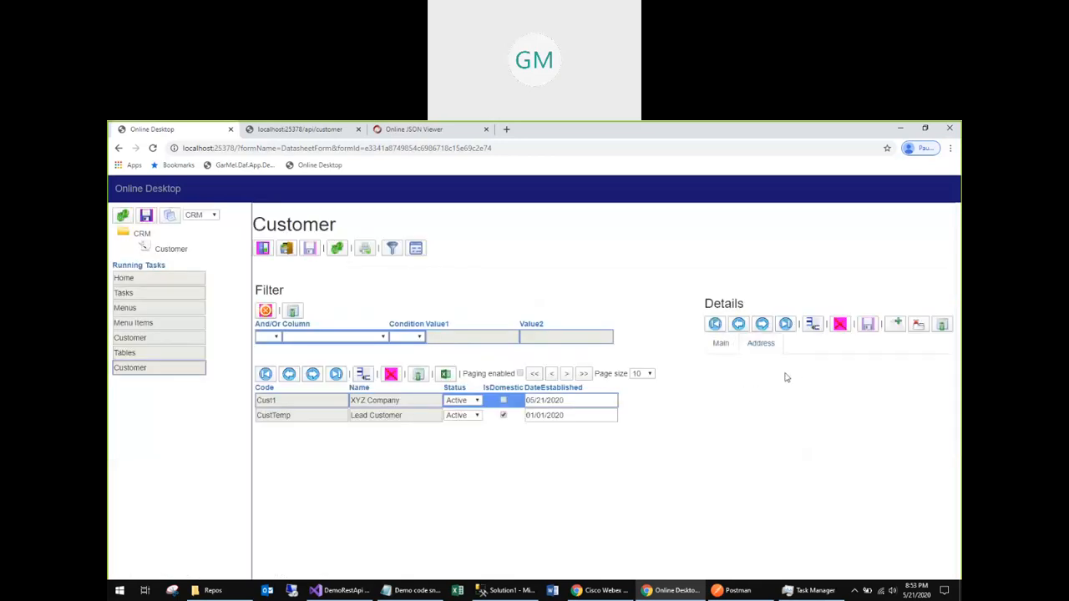
pyautogui.click(942, 327)
pyautogui.click(564, 384)
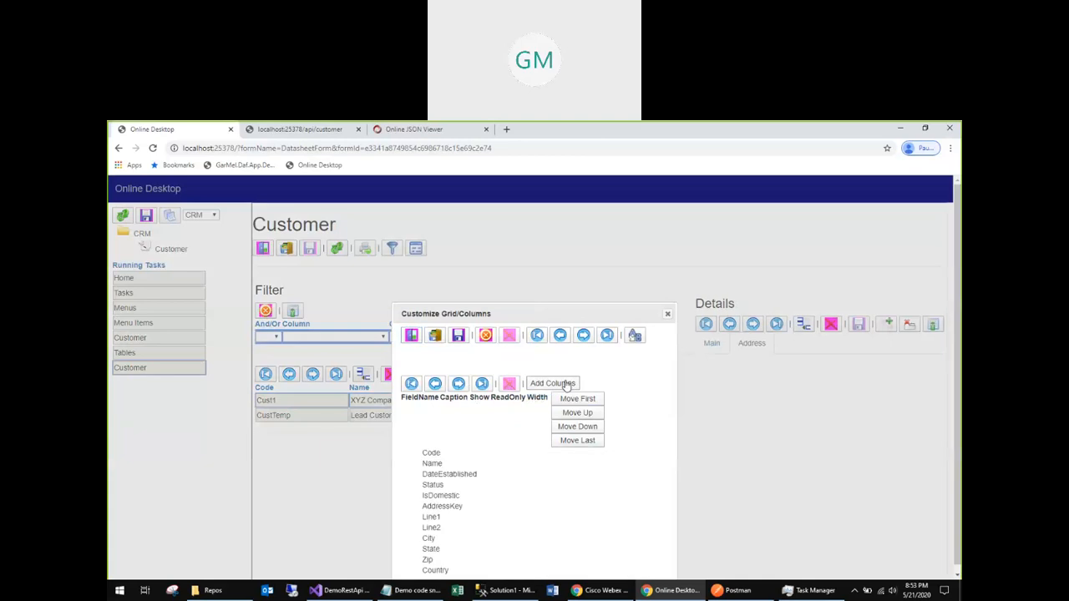
pyautogui.doubleClick(434, 519)
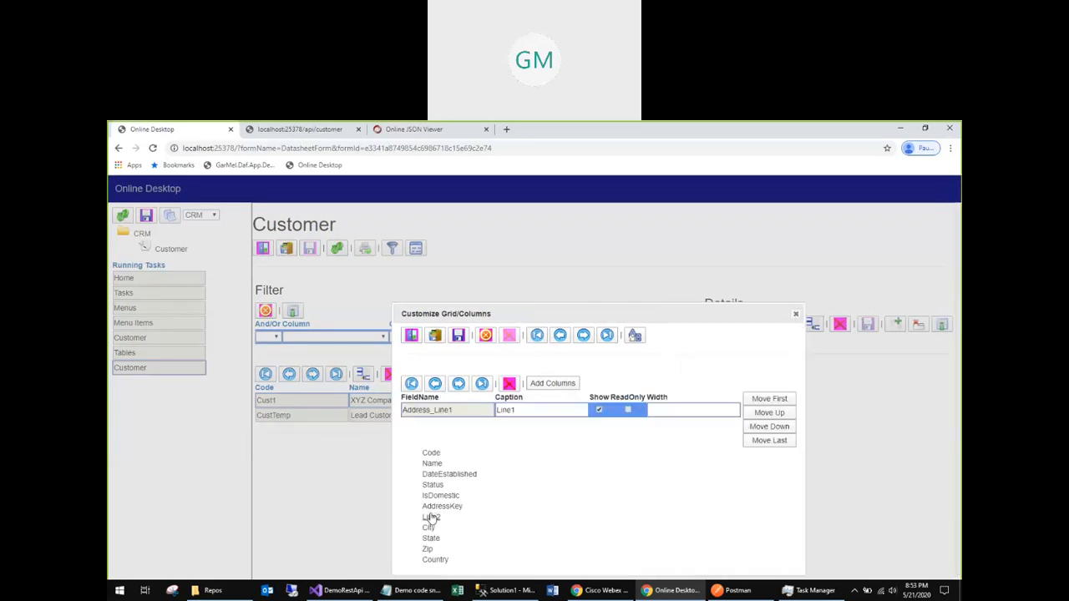
pyautogui.doubleClick(430, 518)
pyautogui.doubleClick(428, 517)
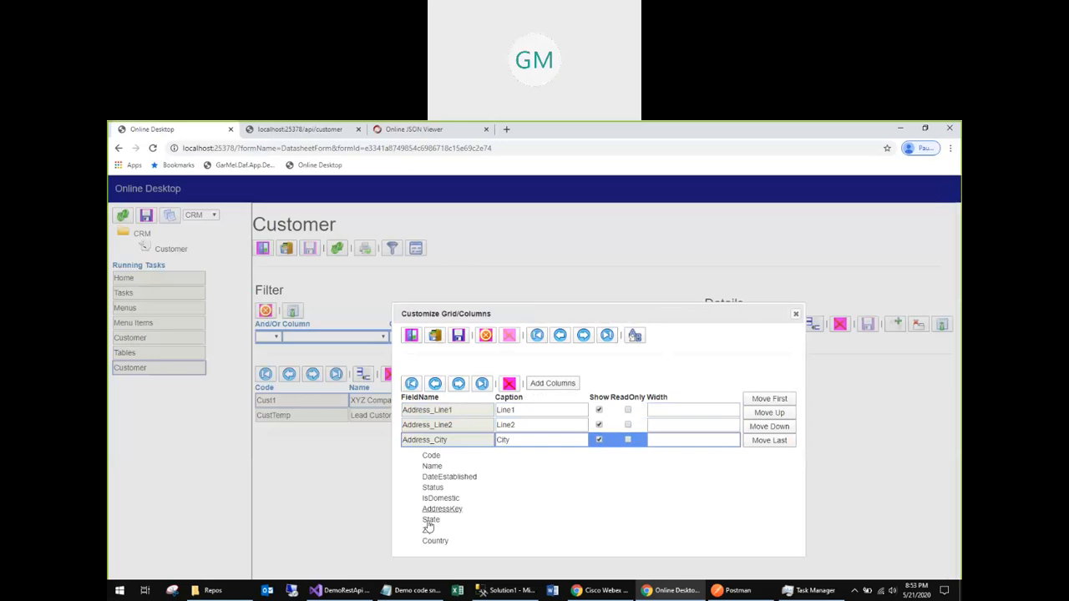
pyautogui.doubleClick(429, 532)
pyautogui.doubleClick(427, 534)
pyautogui.doubleClick(430, 551)
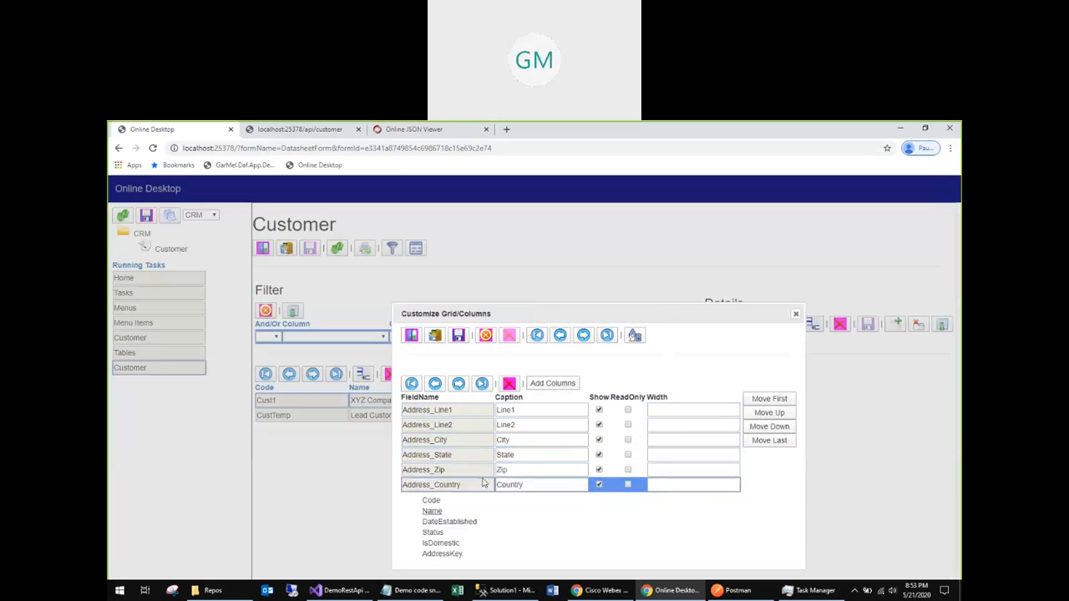
pyautogui.click(434, 336)
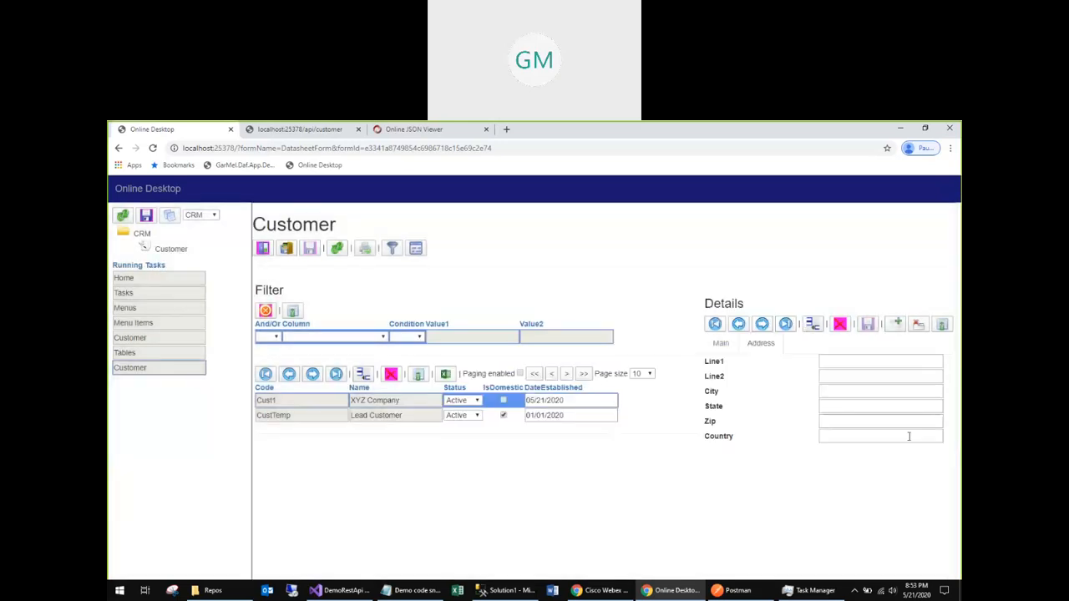
# Fill in the postal address fields for customer Cust1 from the saved address suggestion, save the record, and recheck it by switching between customers.
pyautogui.click(721, 343)
pyautogui.click(758, 343)
pyautogui.click(862, 361)
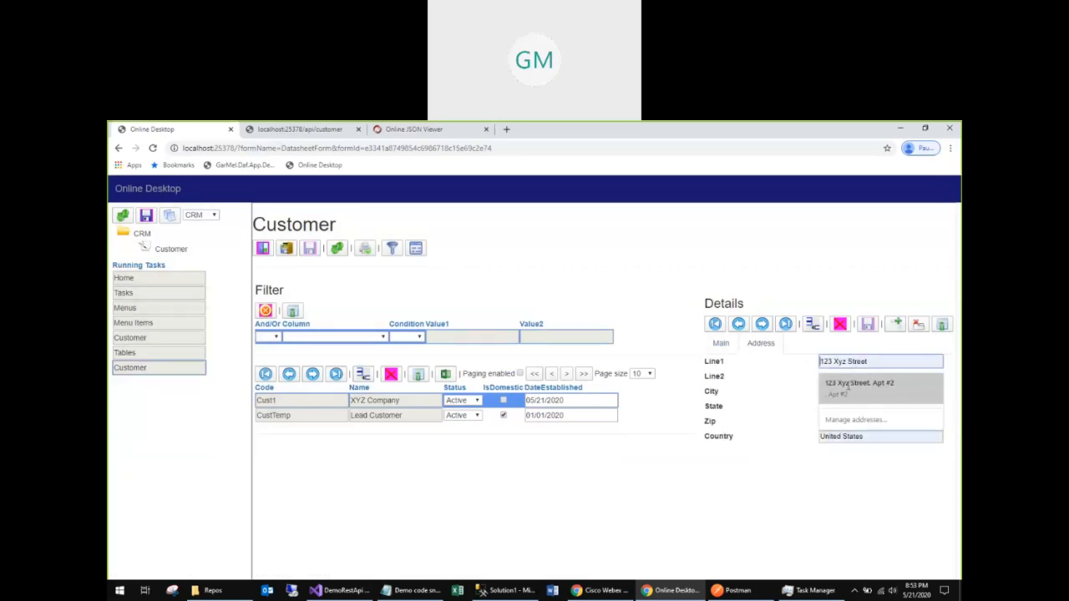
pyautogui.click(853, 382)
pyautogui.click(853, 393)
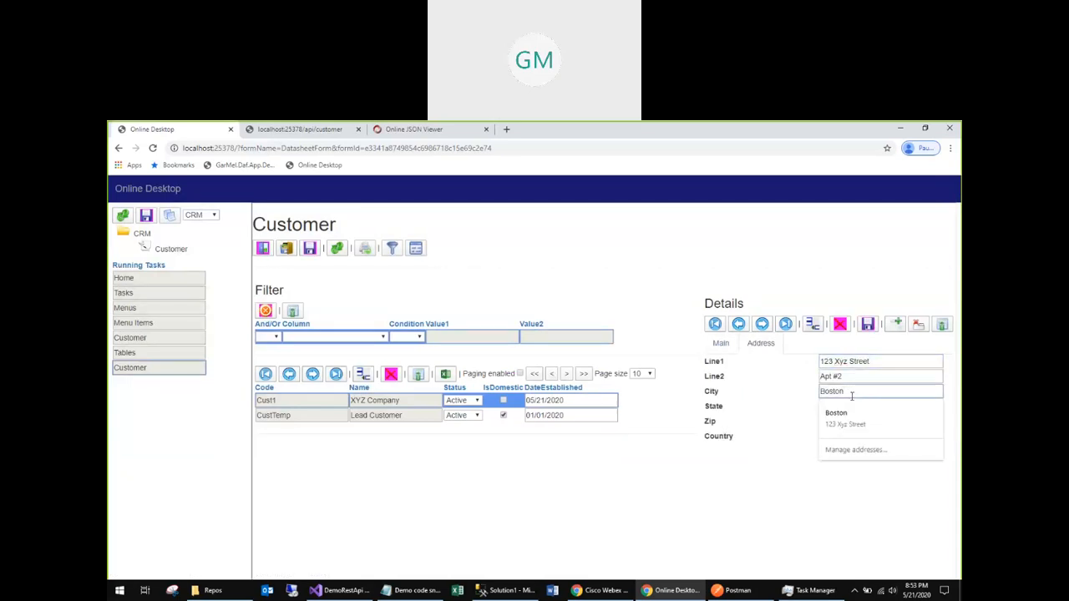
pyautogui.click(773, 484)
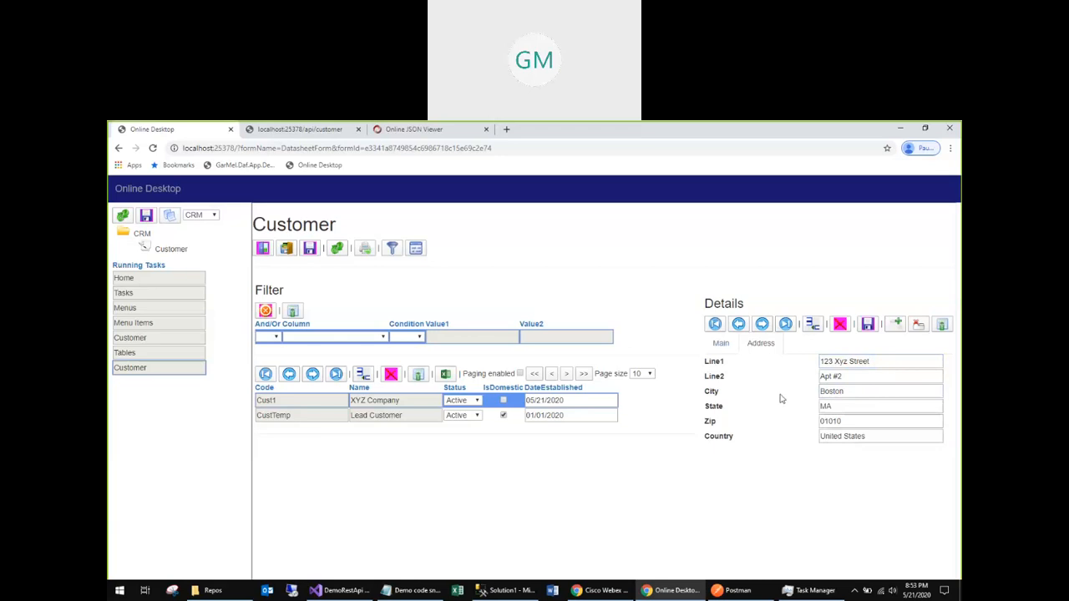
pyautogui.click(868, 325)
pyautogui.click(389, 415)
pyautogui.click(399, 404)
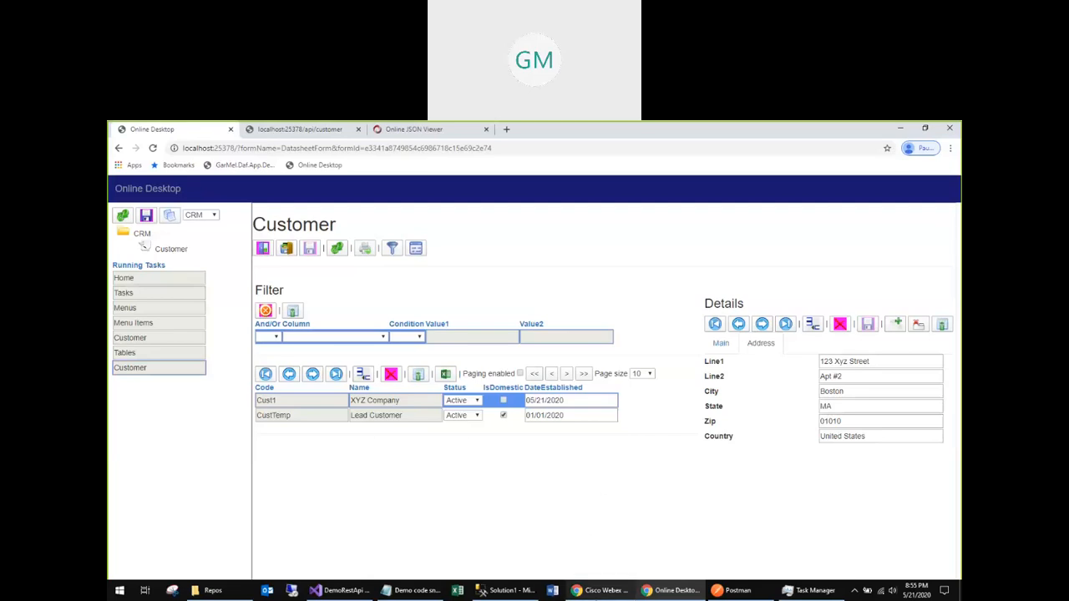
# Reload the localhost:25378/api/customer response to check the returned customer fields, and go back to the Customer datasheet.
pyautogui.moveTo(614, 588)
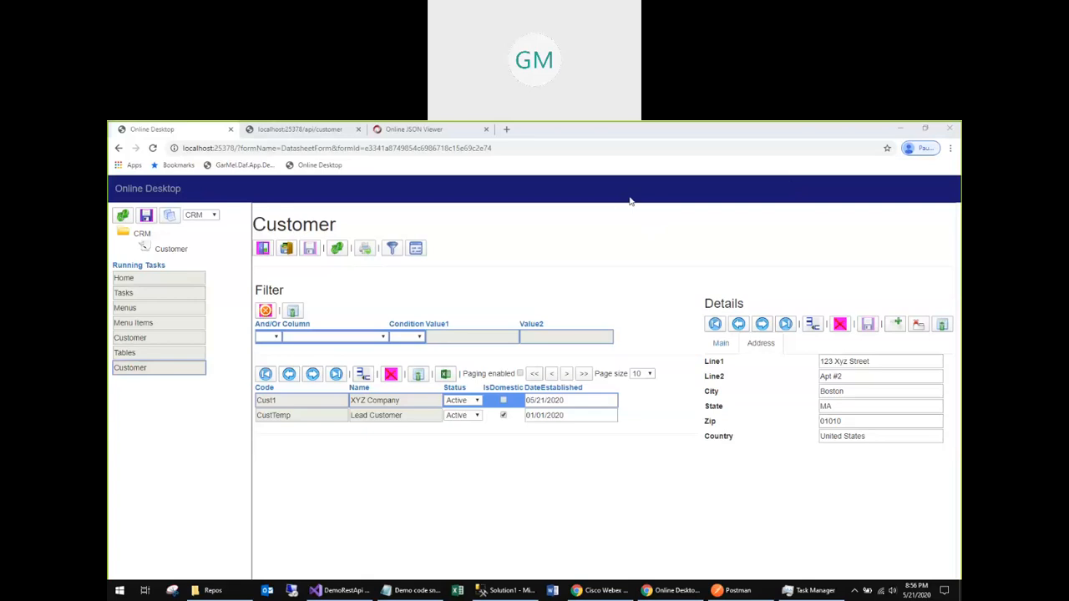
pyautogui.click(285, 132)
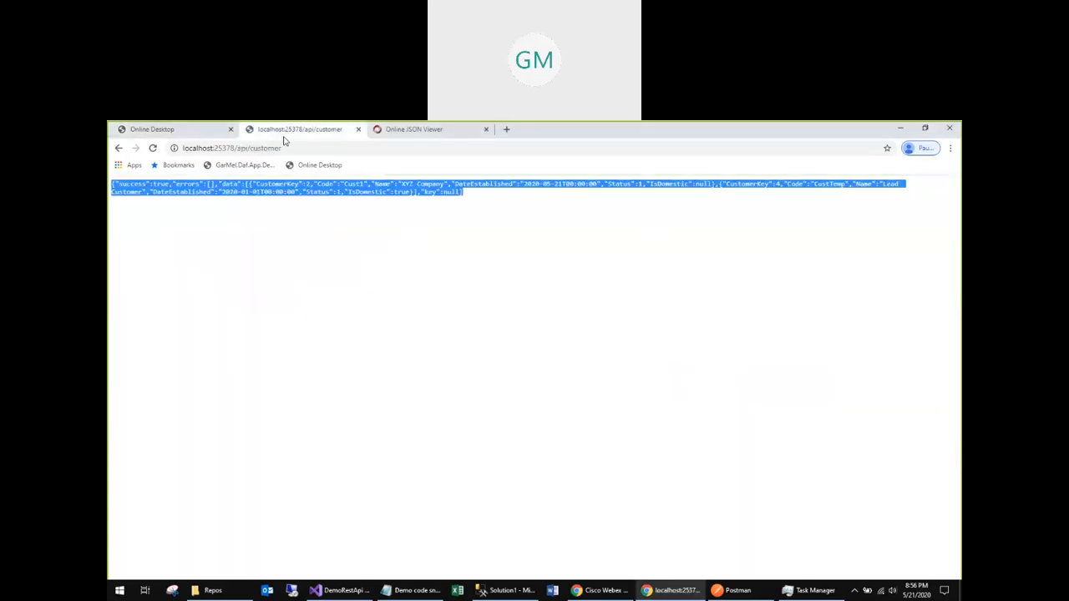
pyautogui.click(284, 146)
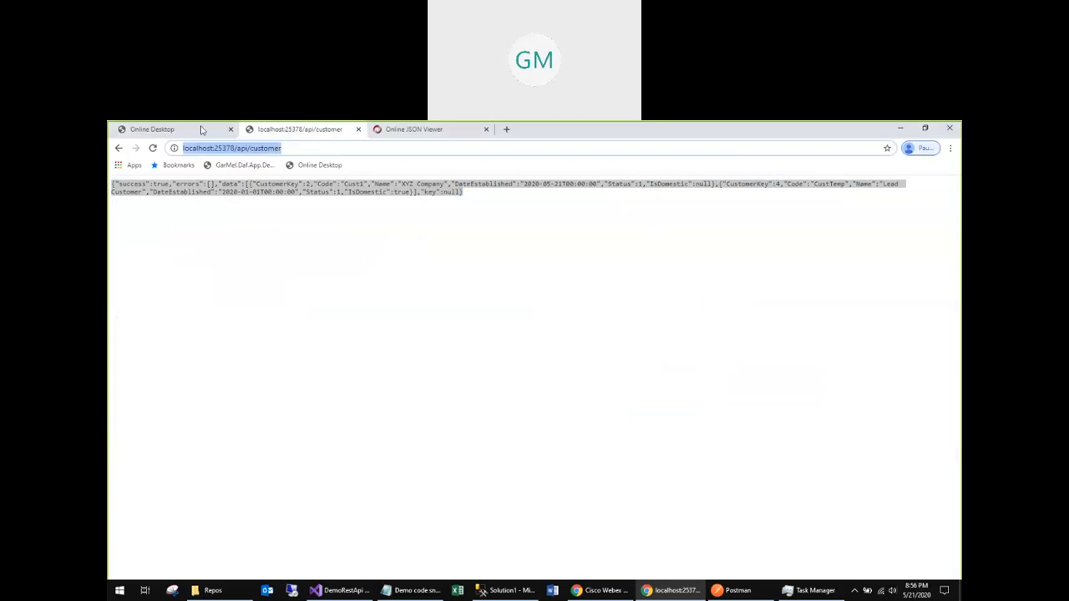
pyautogui.click(188, 130)
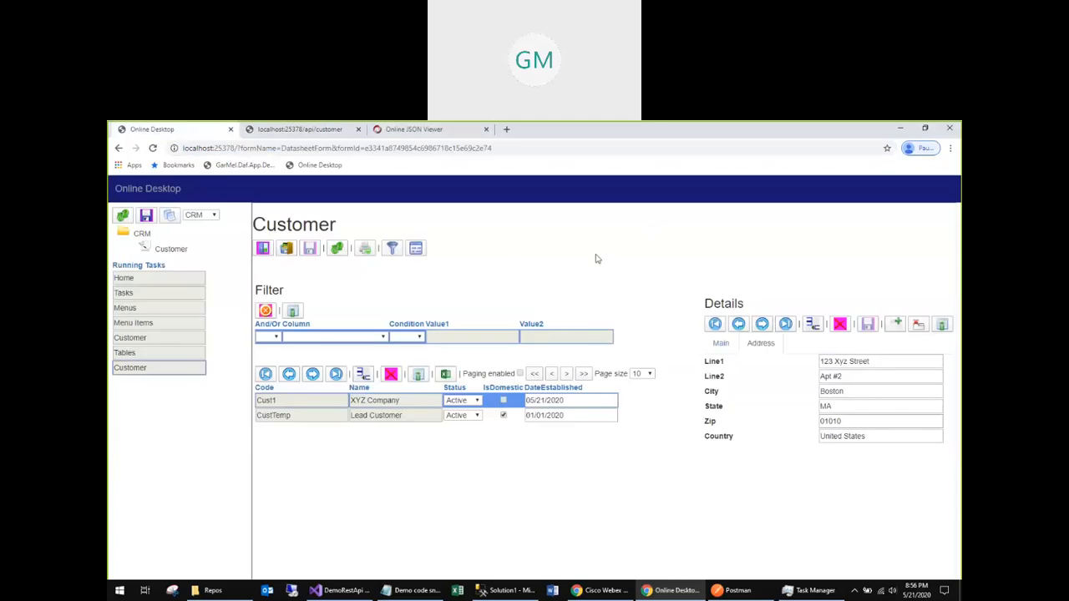
pyautogui.click(294, 132)
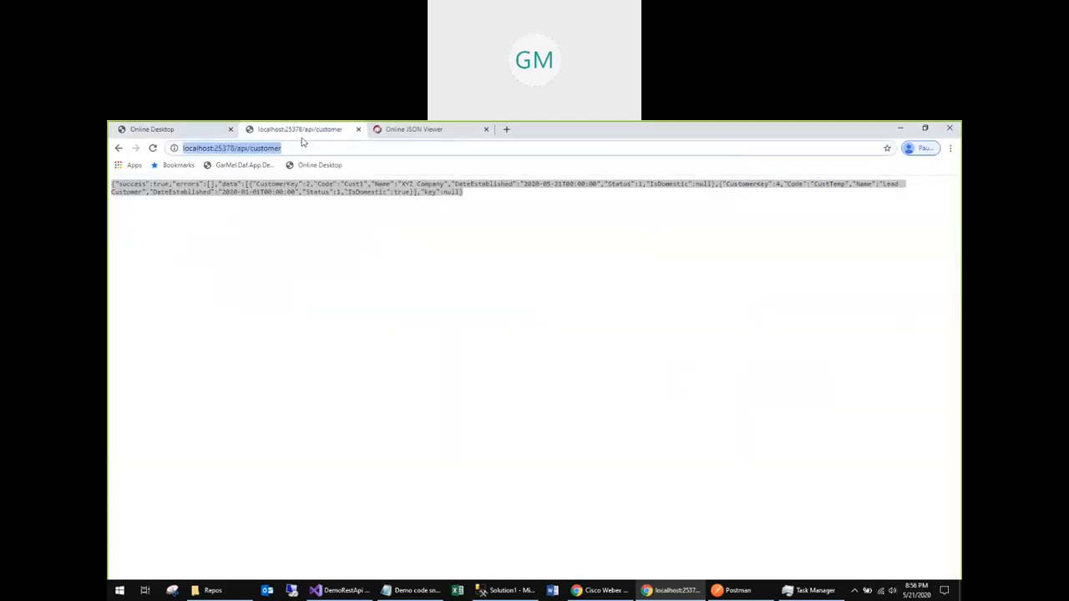
pyautogui.click(304, 151)
pyautogui.press('Return')
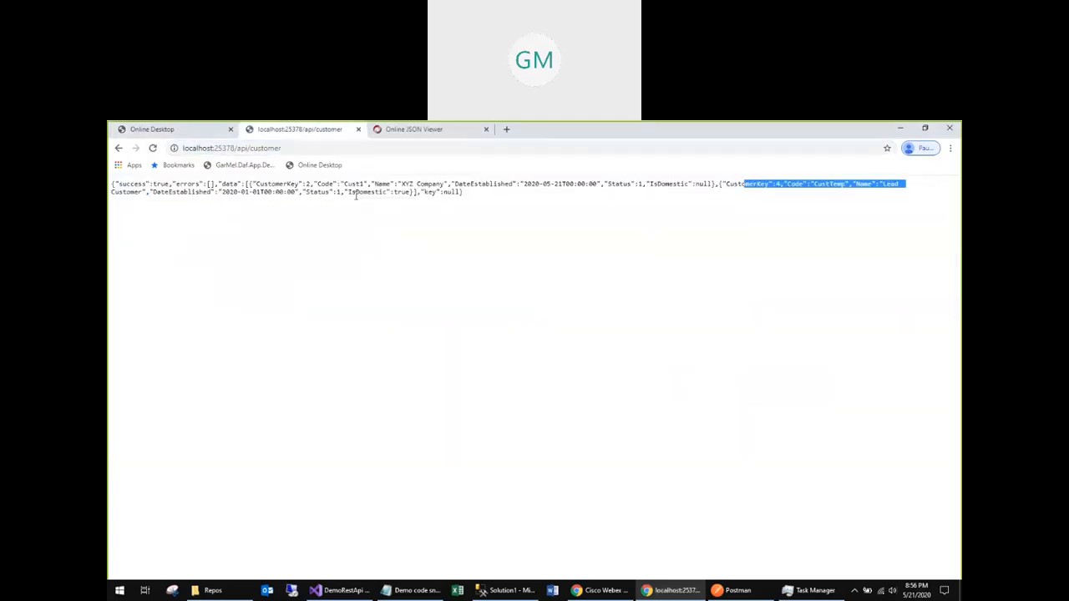
pyautogui.click(423, 233)
pyautogui.click(294, 149)
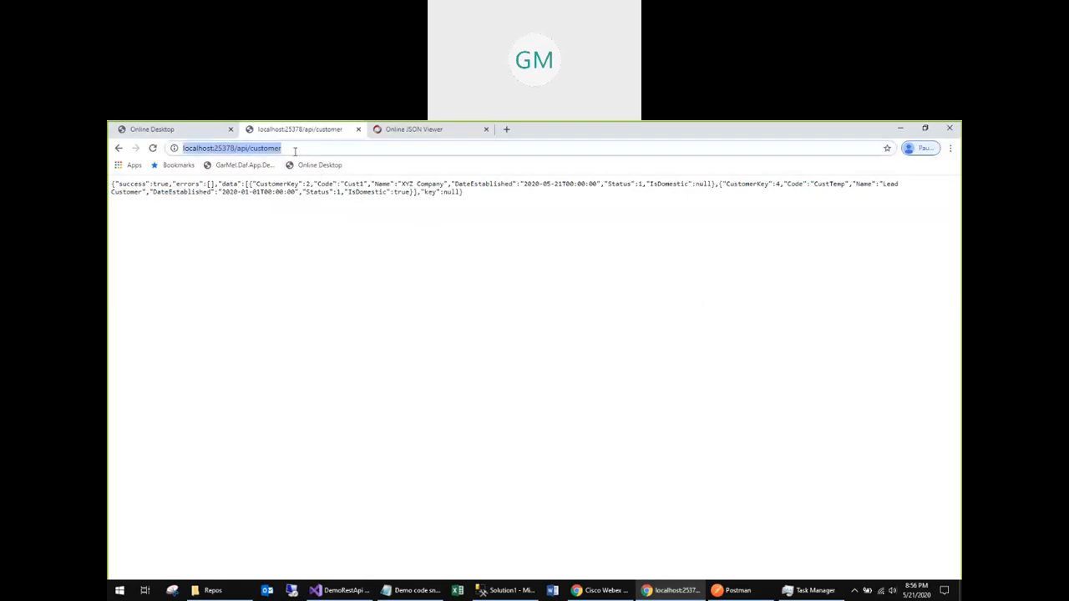
pyautogui.press('Return')
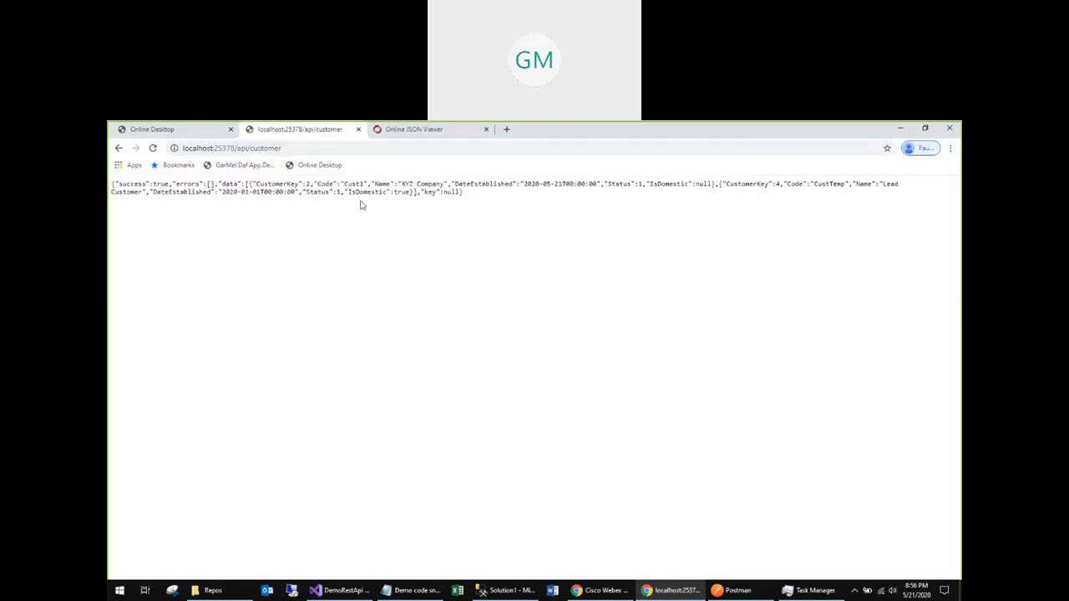
pyautogui.click(185, 130)
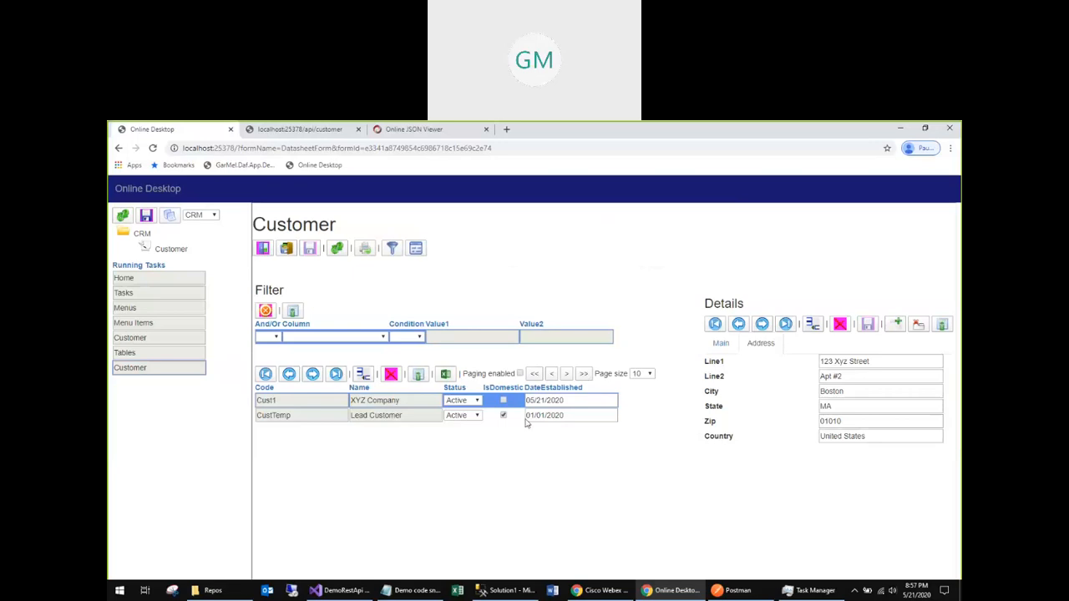
pyautogui.moveTo(562, 127)
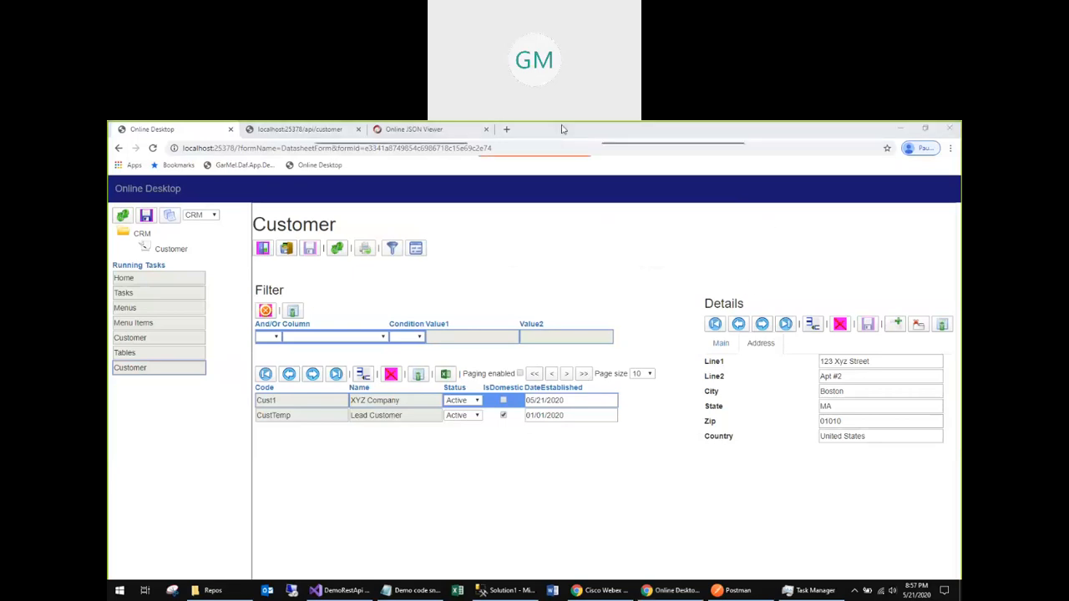